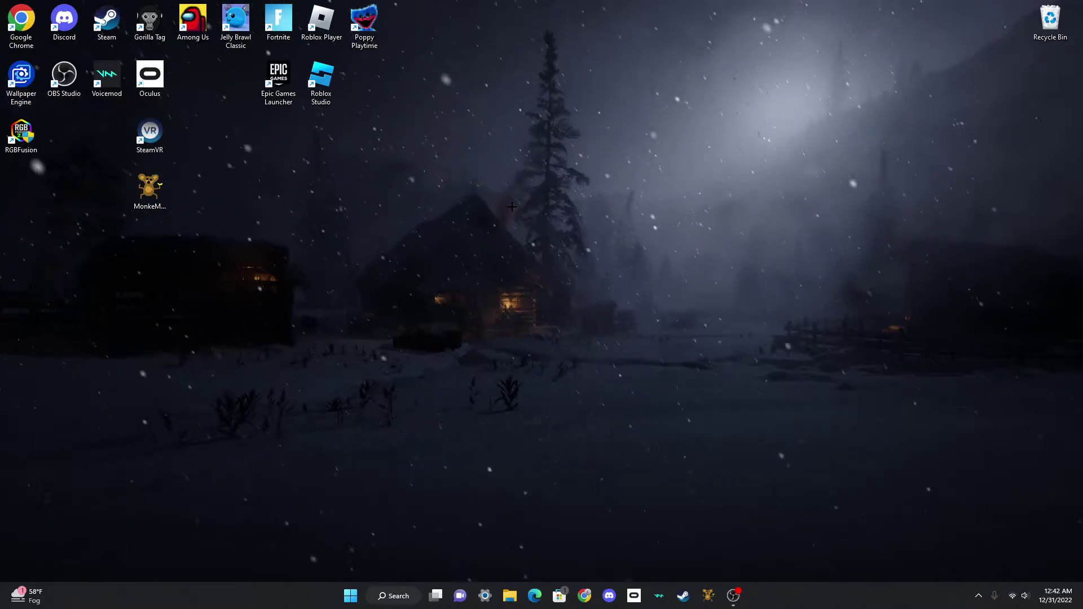
left_click_drag(575, 258, 246, 165)
left_click_drag(513, 247, 370, 185)
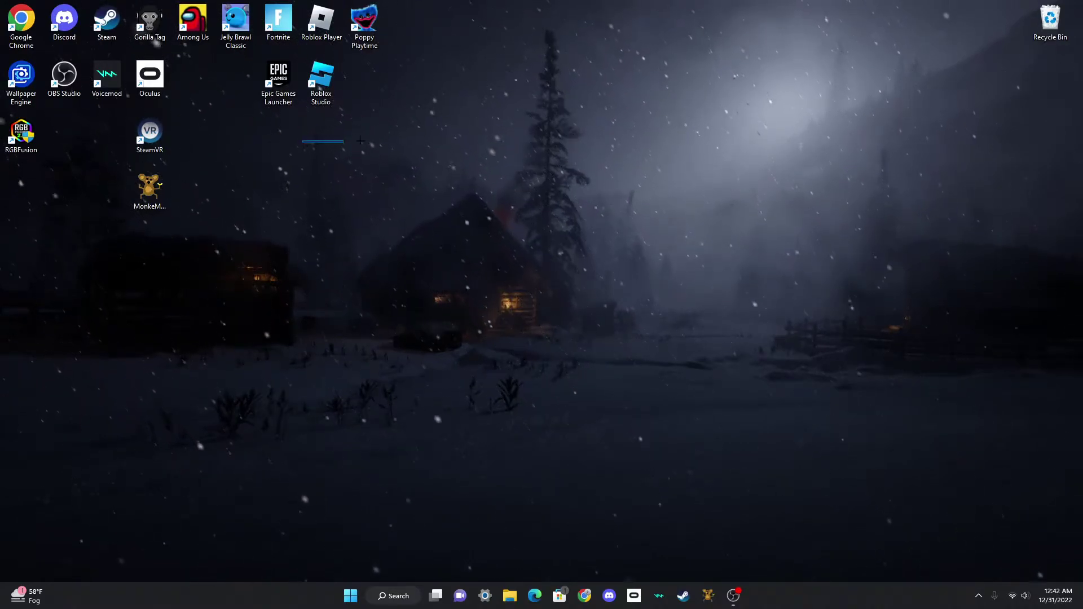
left_click_drag(740, 267, 430, 99)
left_click_drag(518, 43, 580, 36)
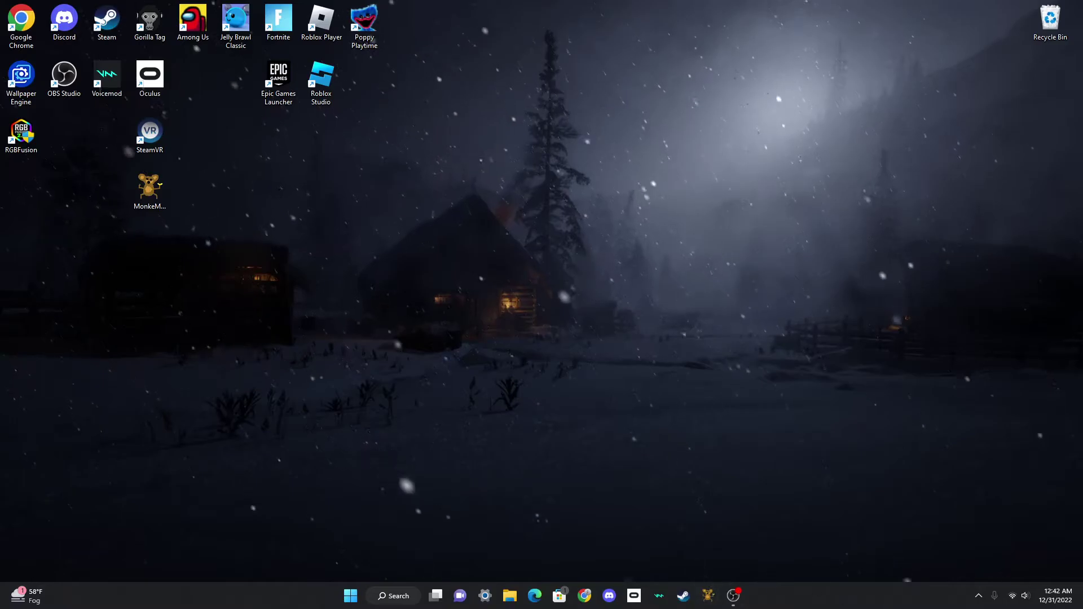
left_click_drag(626, 429, 572, 224)
left_click_drag(504, 170, 483, 254)
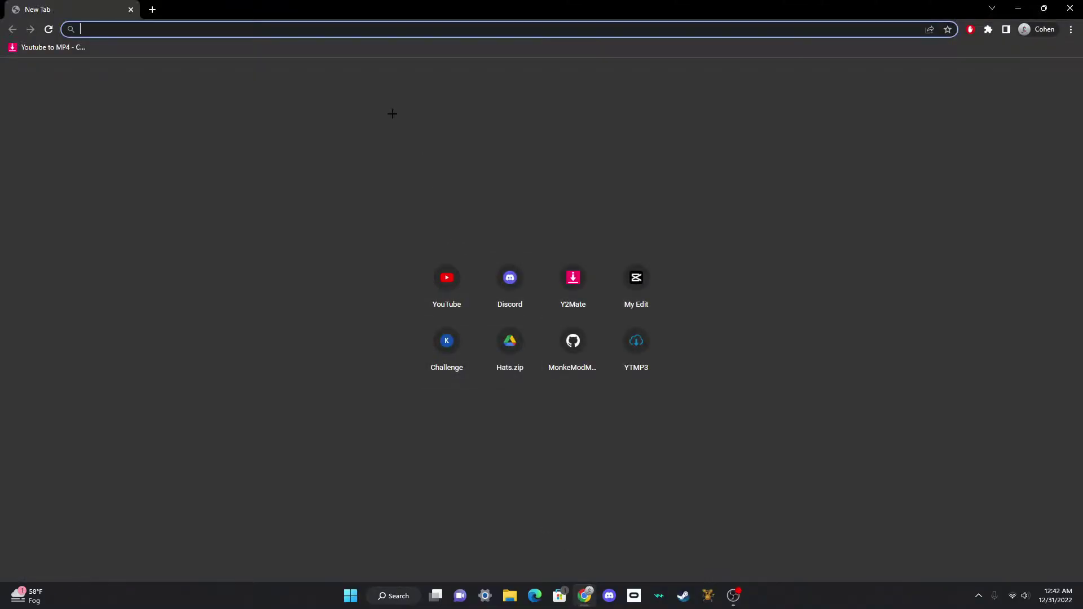
Step: Search the web for "gaming pc" and show the image results
type("gamin")
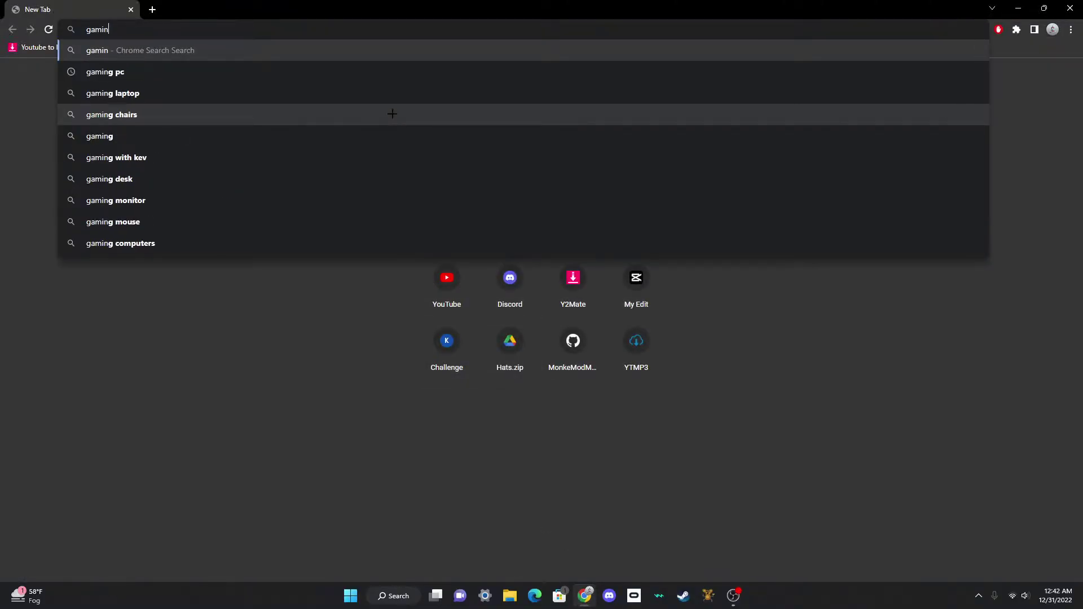
left_click(273, 72)
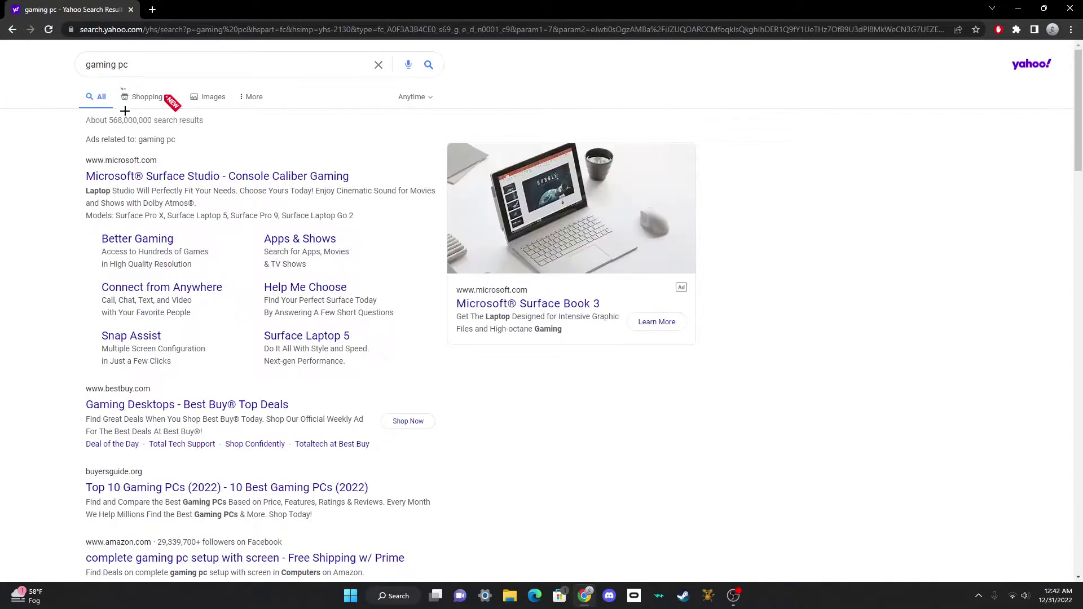
left_click(204, 98)
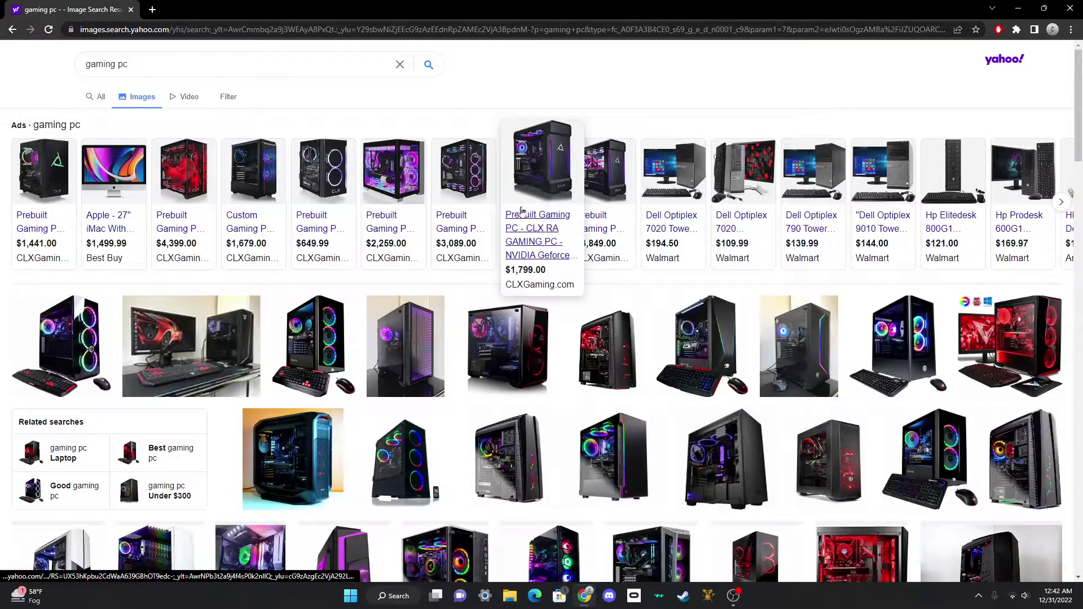
Step: Preview the CyberPowerPC Gamer Xtreme desktop picture, look over the other gaming PC images, and close the browser tab
left_click(905, 345)
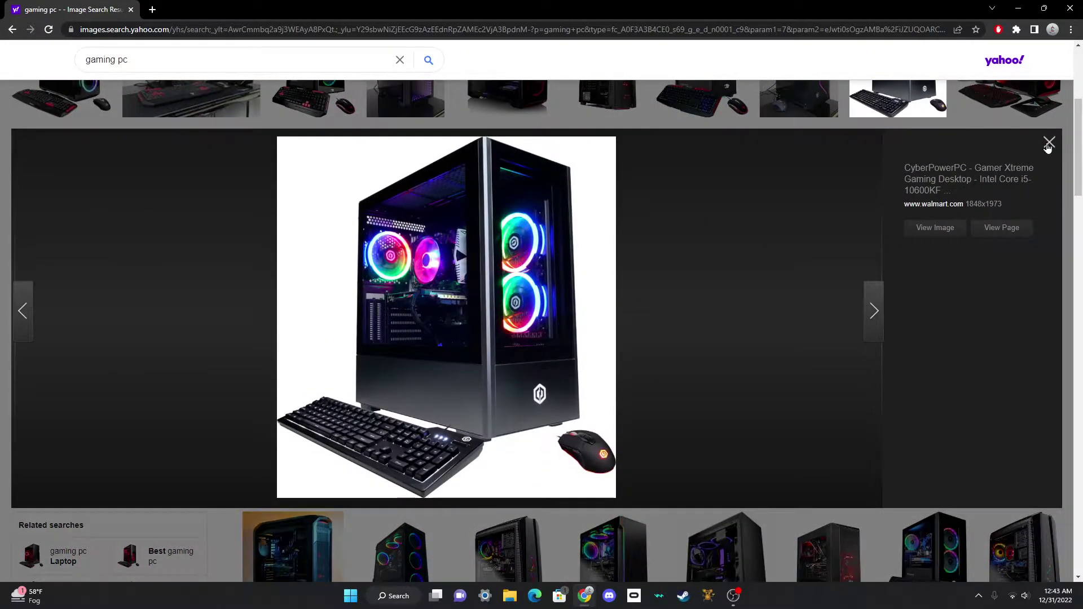
left_click(1047, 143)
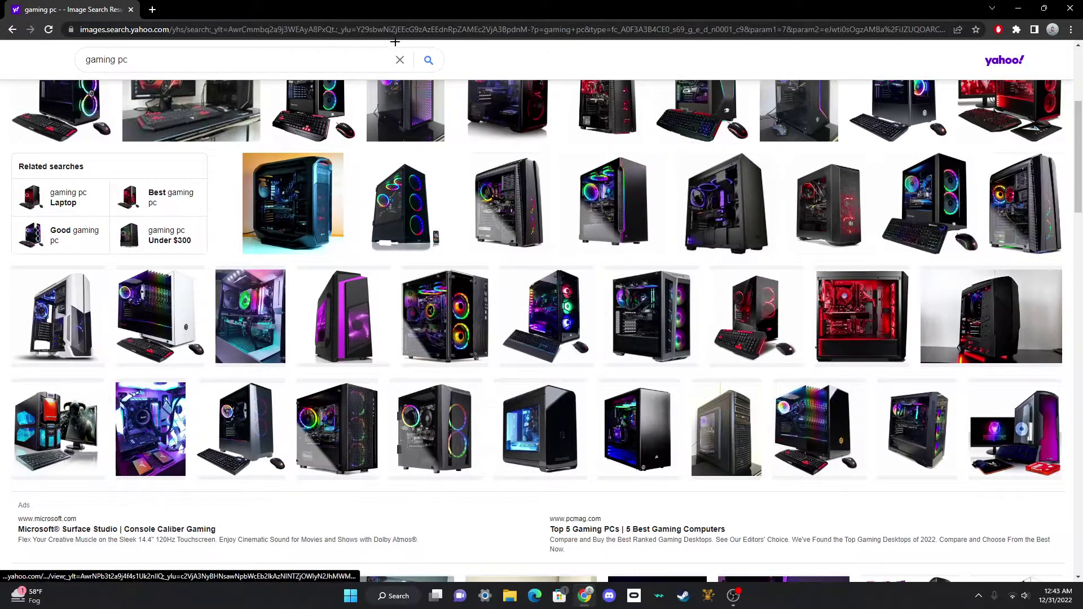
scroll(287, 239, "up", 4)
scroll(287, 239, "up", 1)
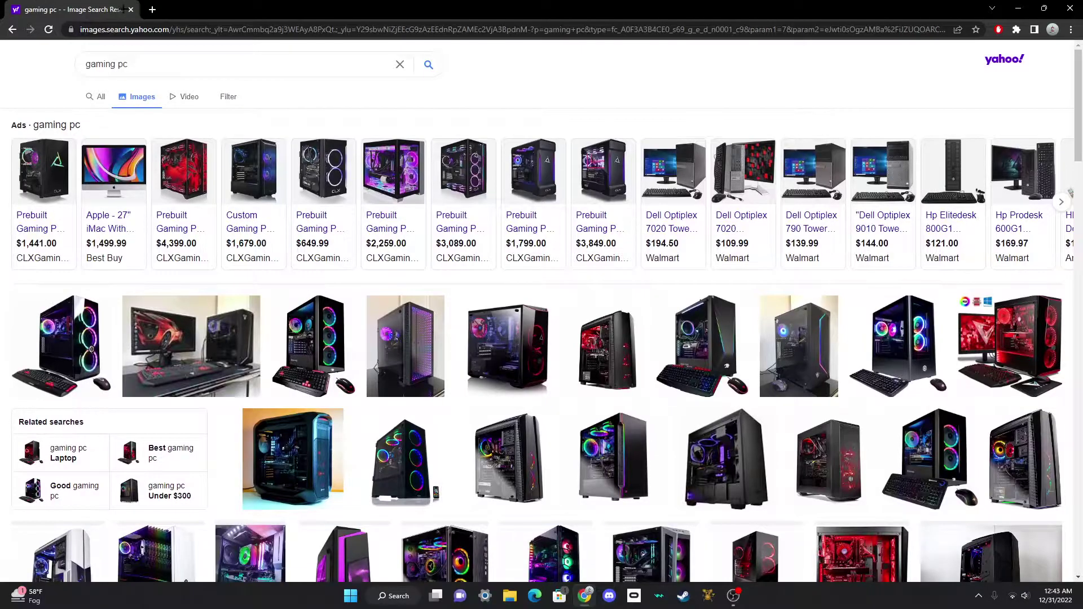
left_click(130, 9)
left_click_drag(682, 302, 56, 282)
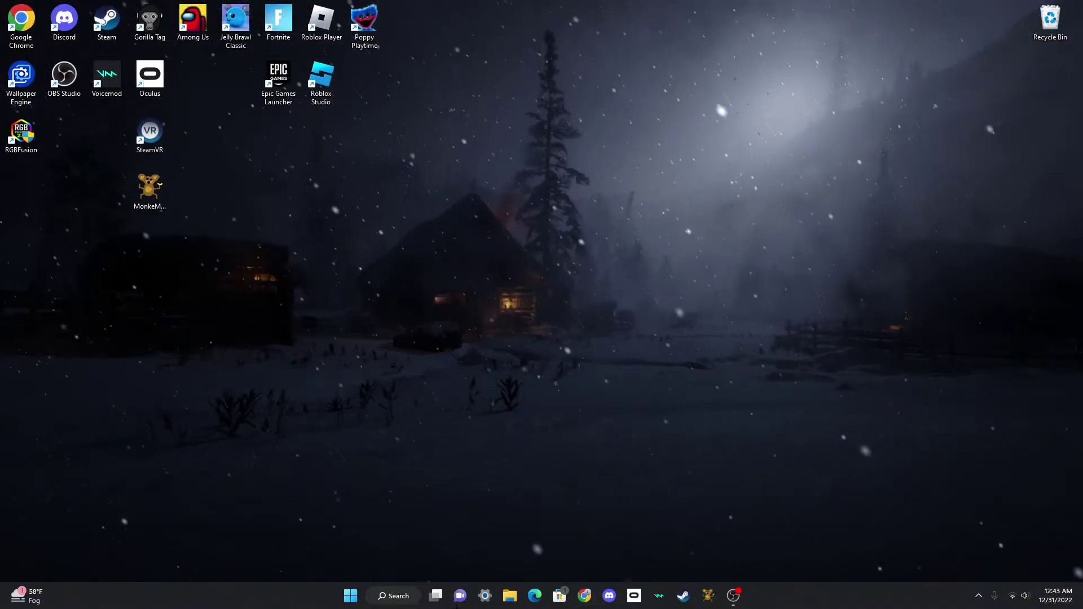
Step: Open Chrome and search the web for "oculus app download windows 11"
left_click(584, 596)
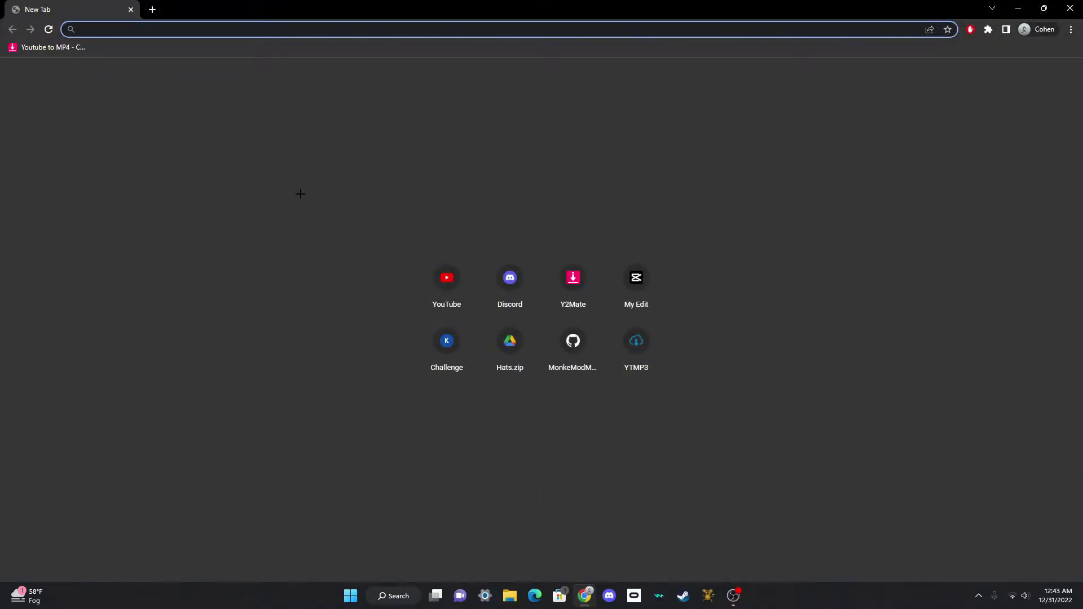
type("ocu")
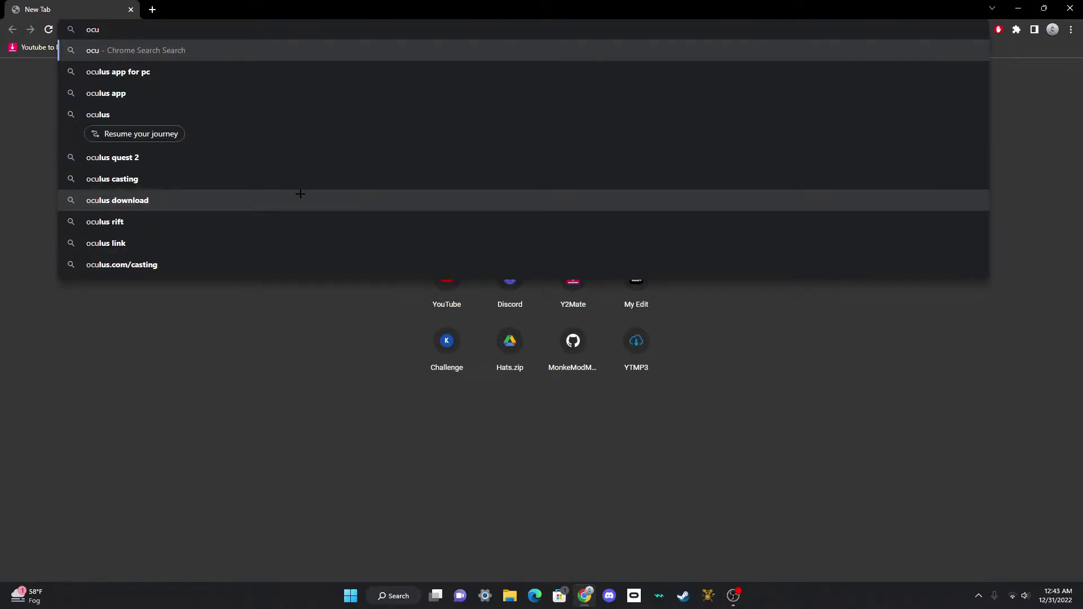
type("kus a")
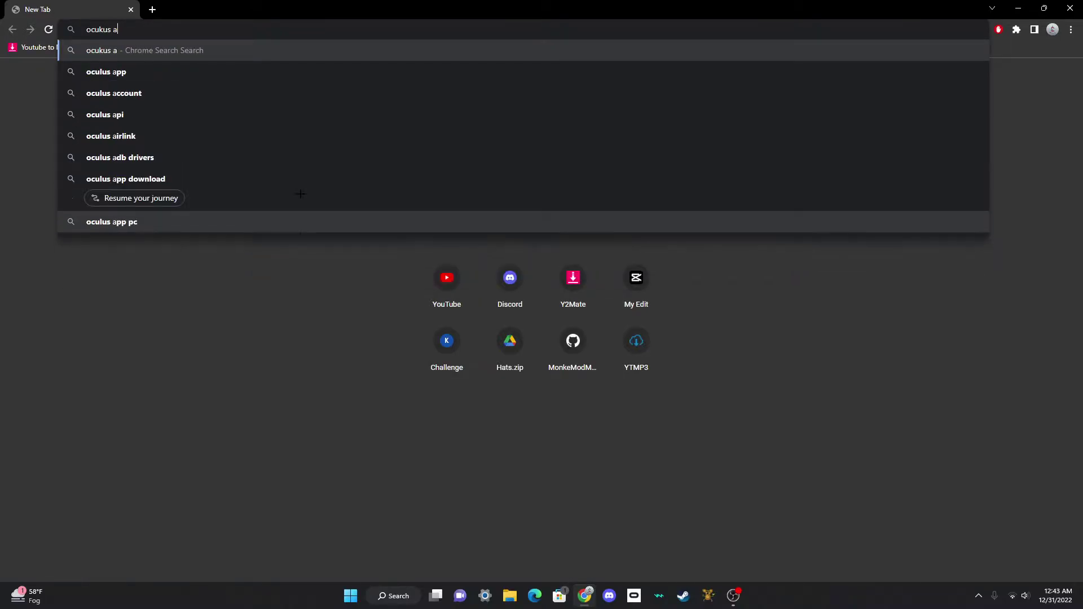
type("pp download")
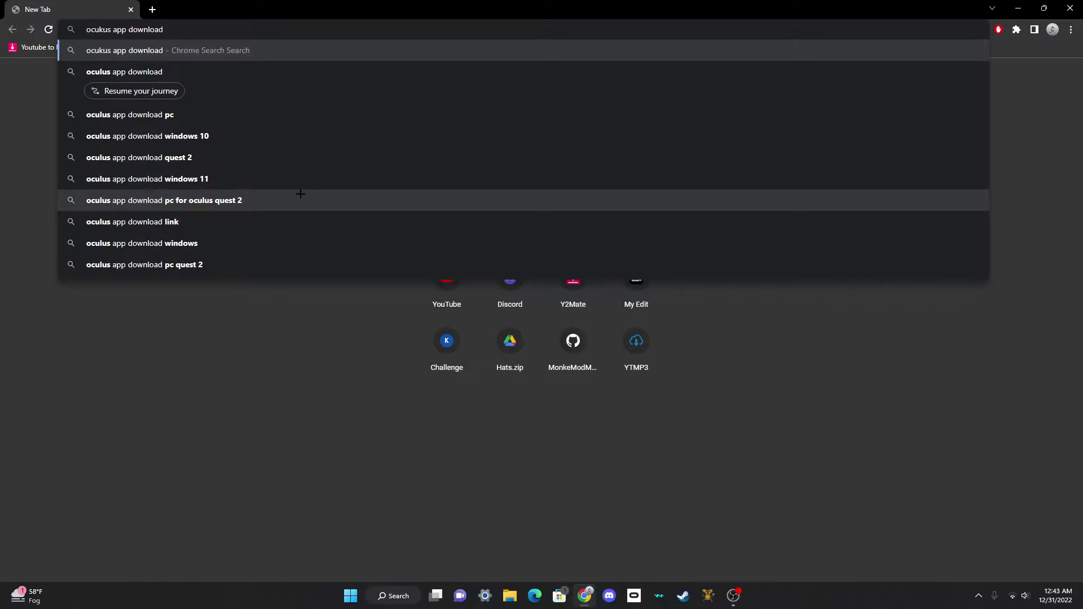
left_click(207, 177)
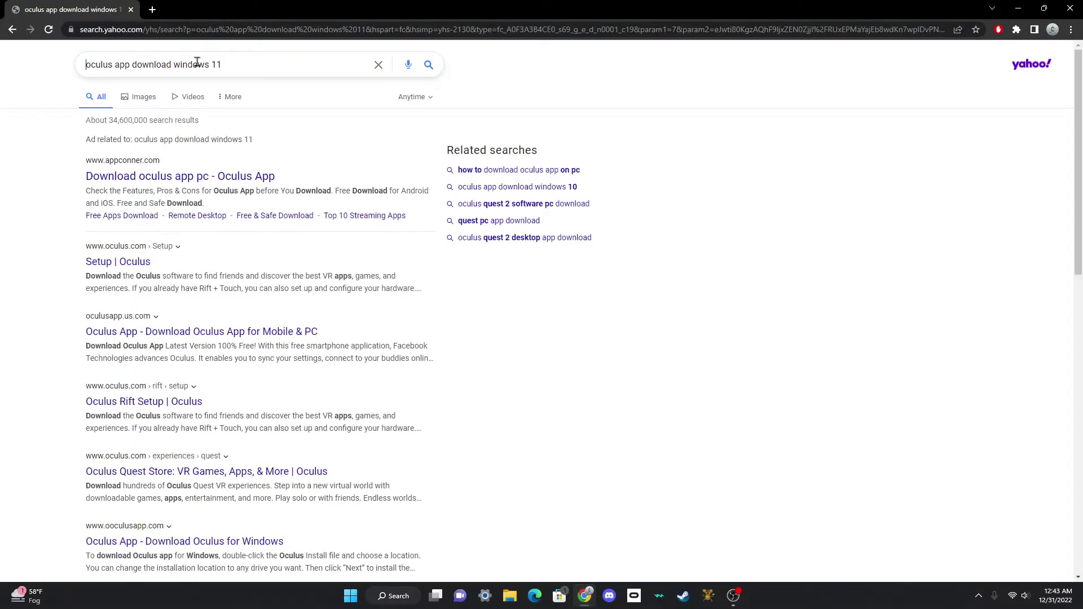
Step: Change the web search to "oculus app download quest 2"
left_click(231, 62)
key("BackSpace")
key("BackSpace")
key("BackSpace")
key("BackSpace")
key("BackSpace")
key("BackSpace")
key("BackSpace")
key("BackSpace")
key("BackSpace")
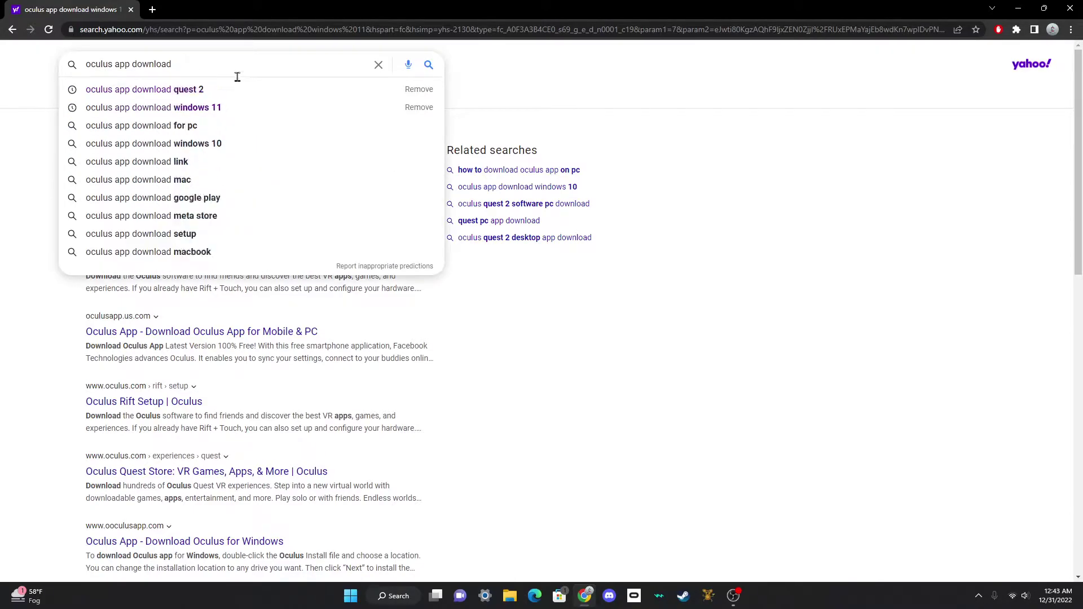
left_click(212, 89)
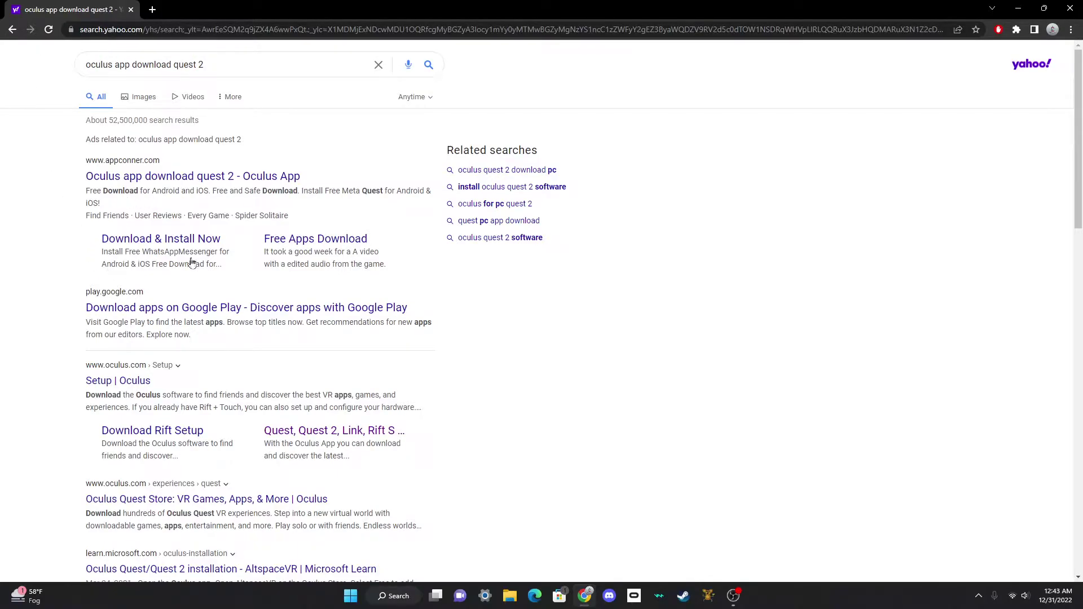
Step: Open the Oculus Quest 2, Link and Rift S setup page and confirm United States as the delivery country with English
scroll(273, 420, "down", 1)
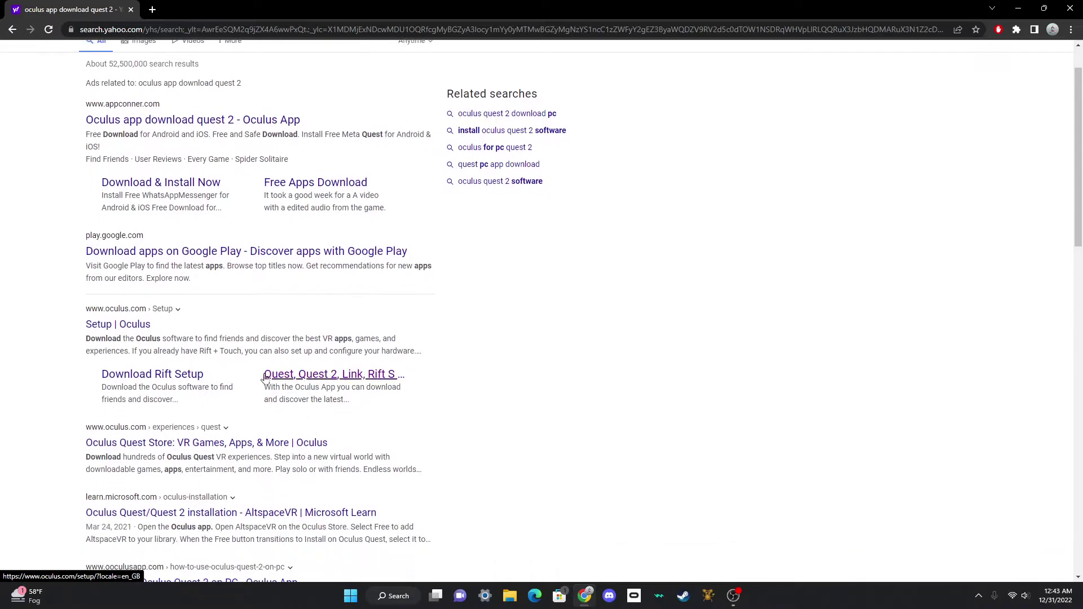
left_click(328, 376)
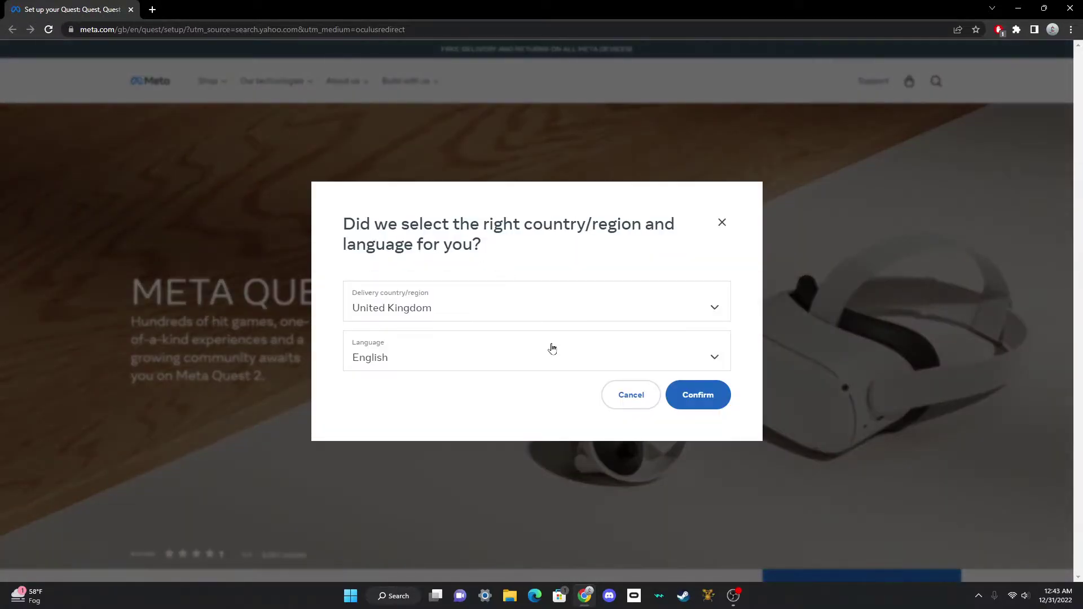
left_click(443, 305)
scroll(435, 394, "up", 15)
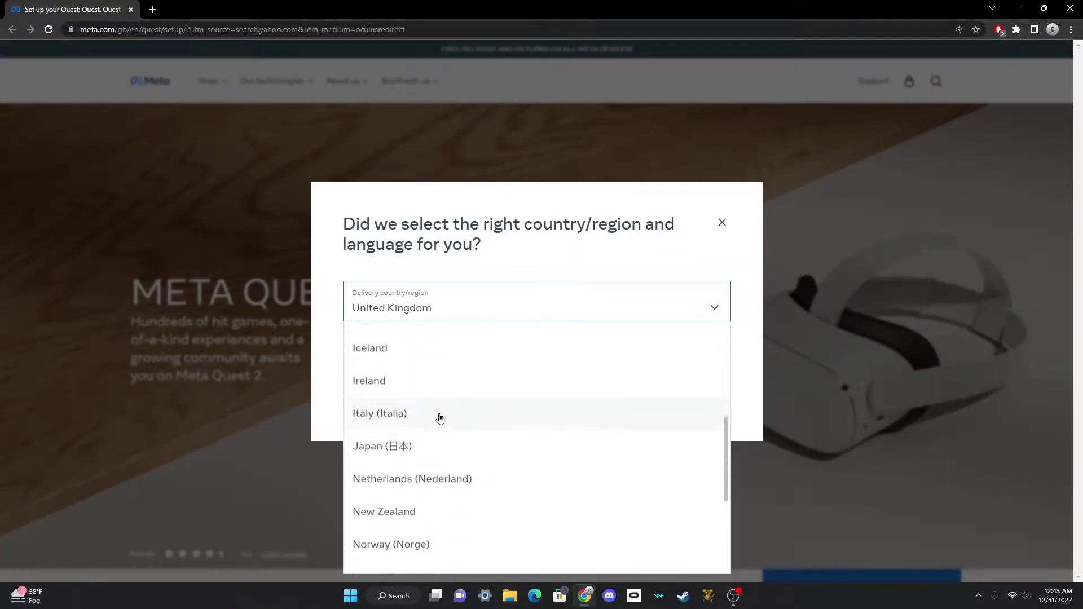
left_click(415, 334)
left_click(697, 393)
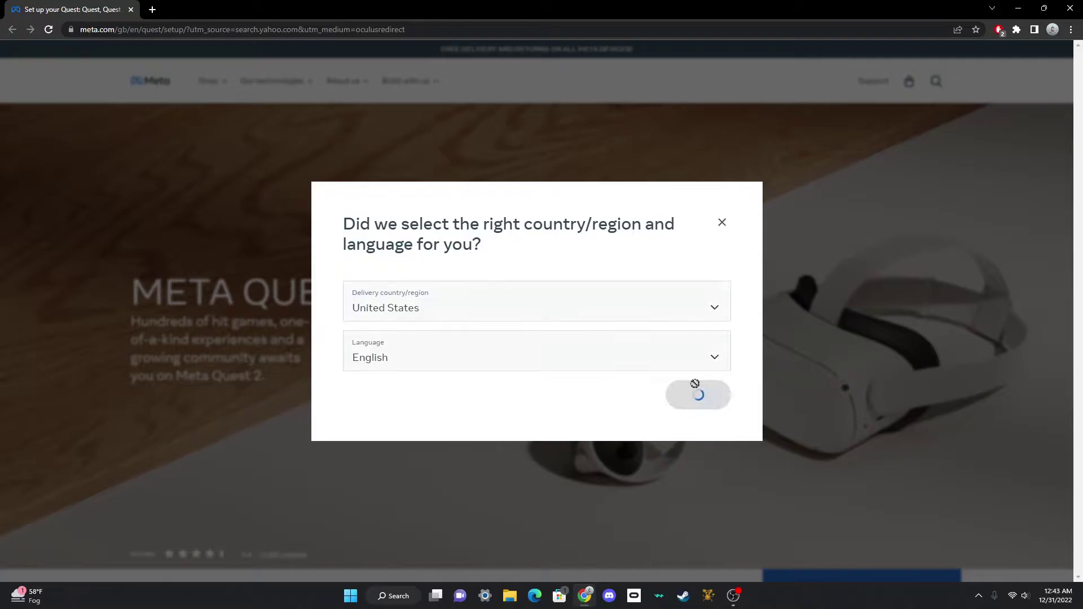
Step: Find the Air Link and Link Cable software download on the Meta Quest setup page, and close the browser
scroll(534, 411, "down", 5)
scroll(517, 408, "down", 9)
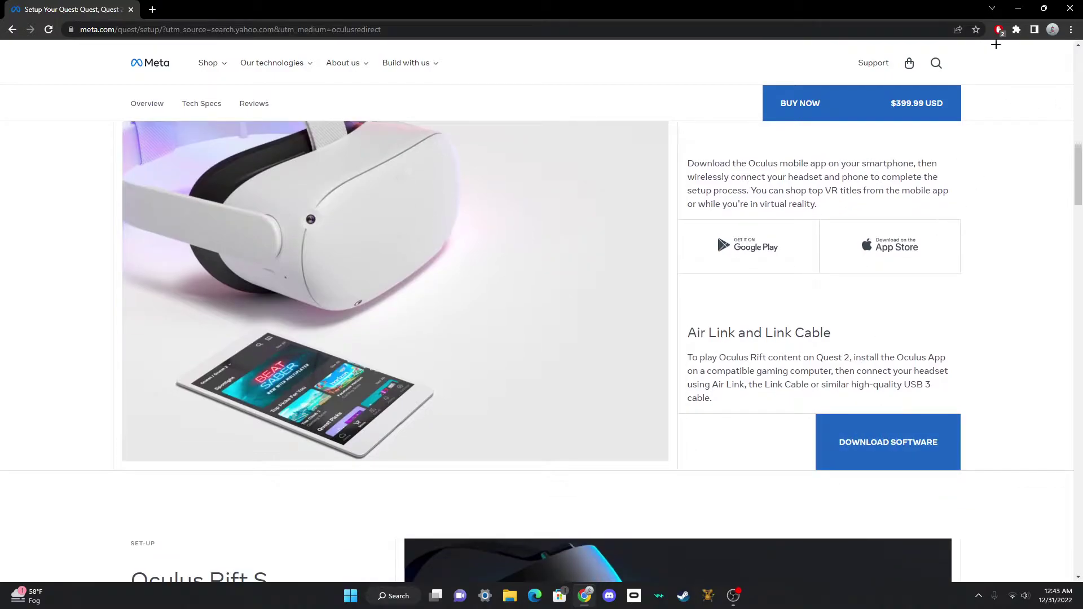
left_click(1069, 7)
left_click_drag(571, 265, 403, 338)
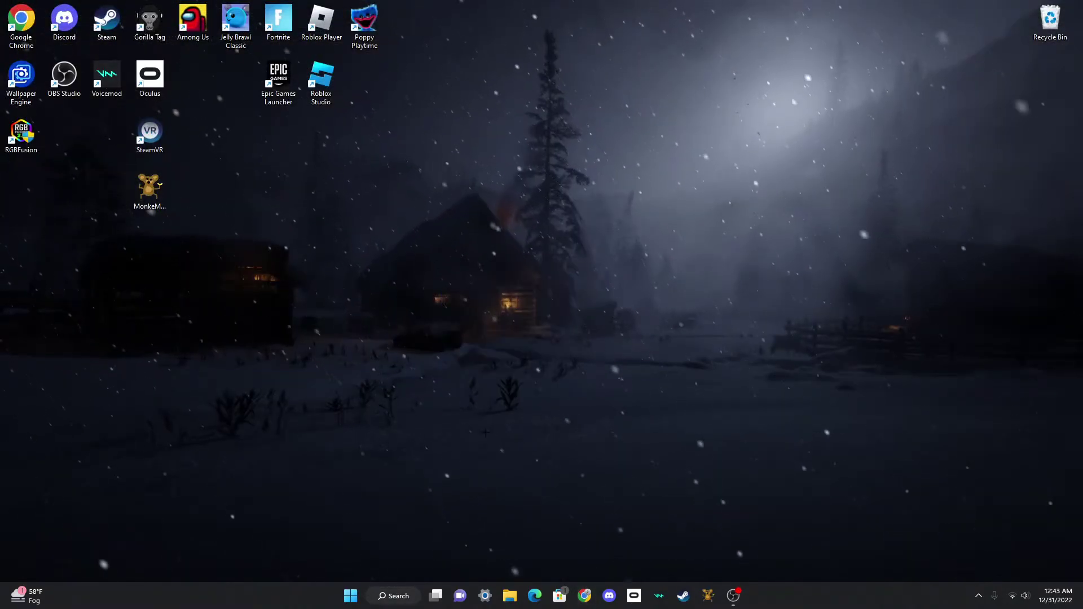
left_click(509, 595)
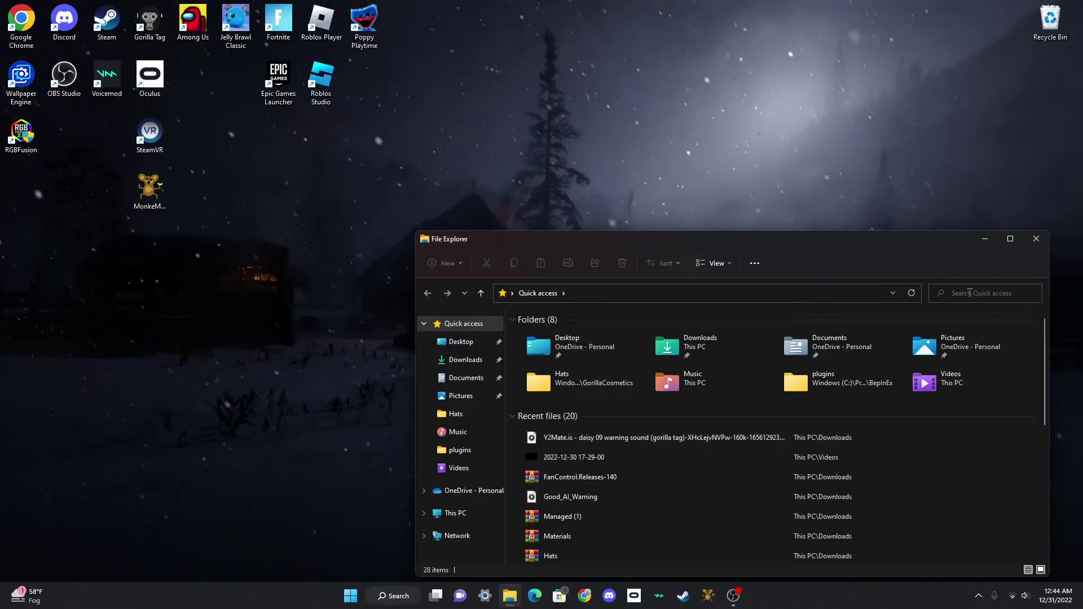
type("oculus")
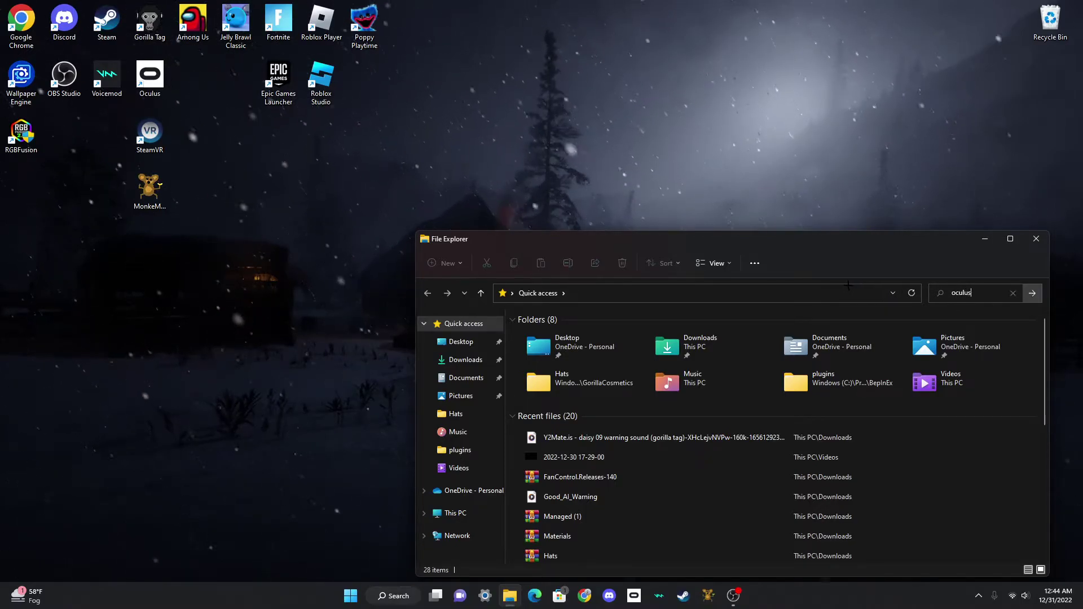
key("BackSpace")
key("BackSpace")
key("BackSpace")
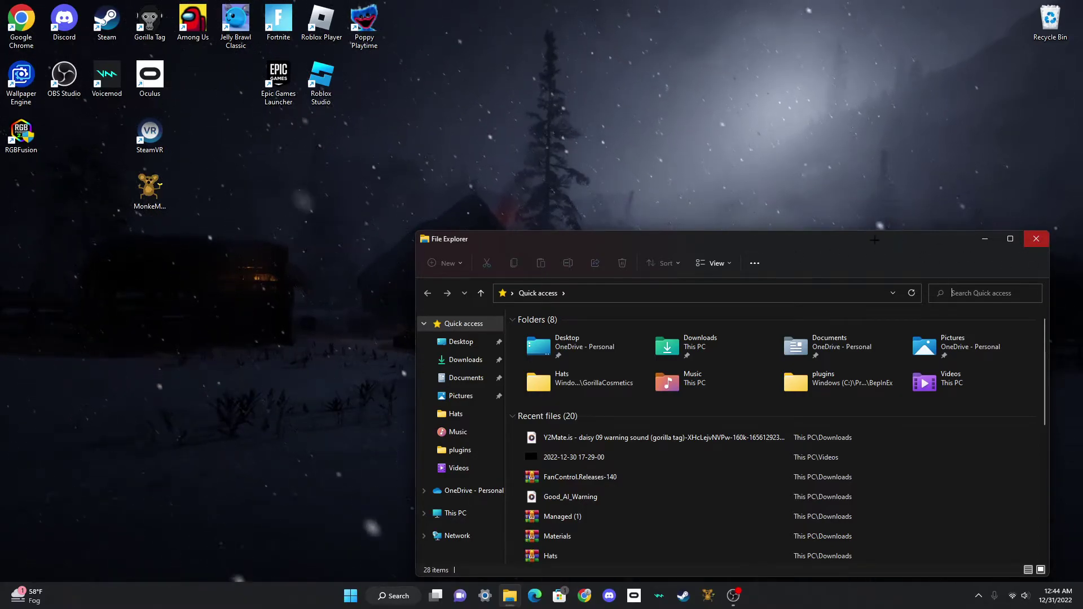
right_click(513, 599)
left_click(503, 563)
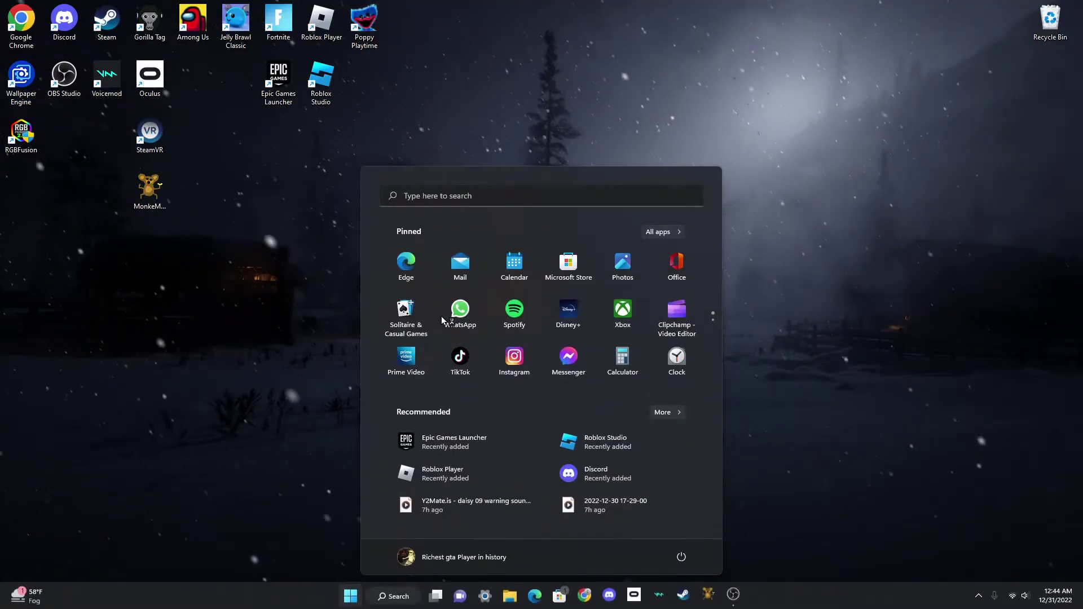
left_click(731, 599)
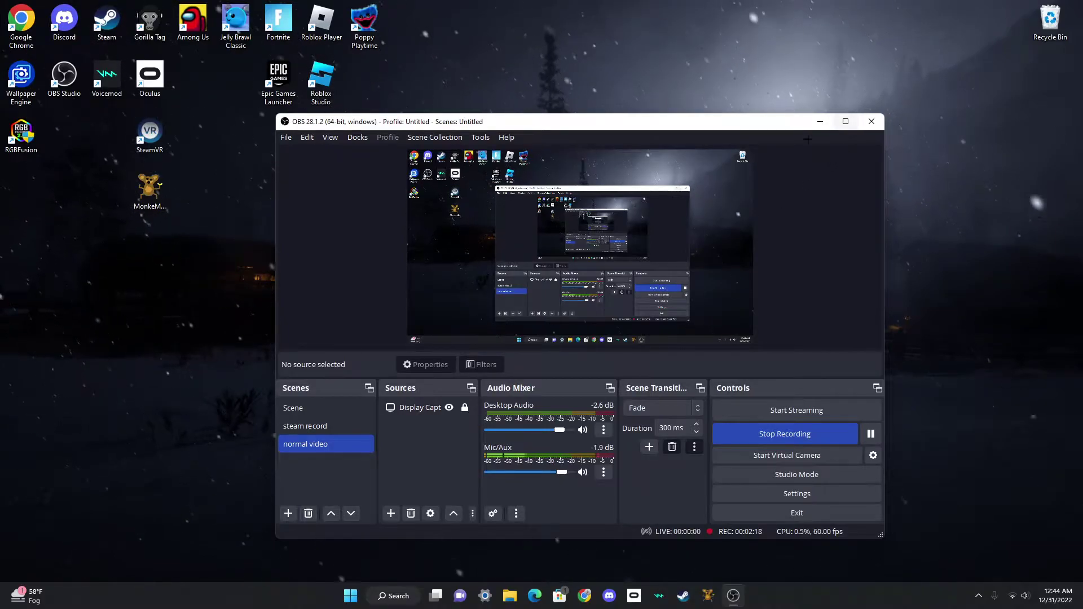
left_click(824, 123)
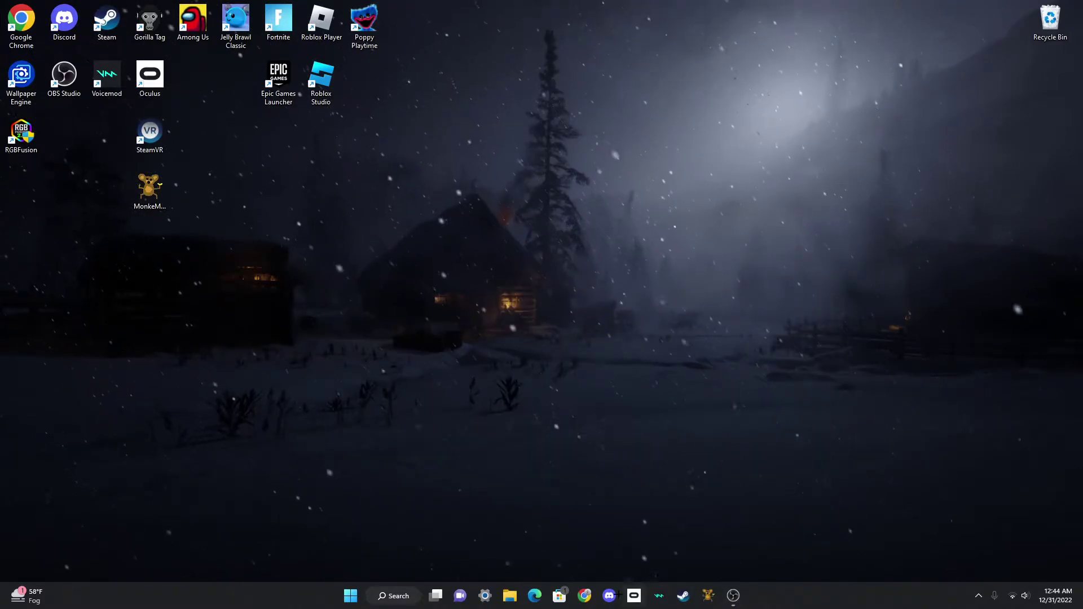
left_click_drag(510, 438, 289, 232)
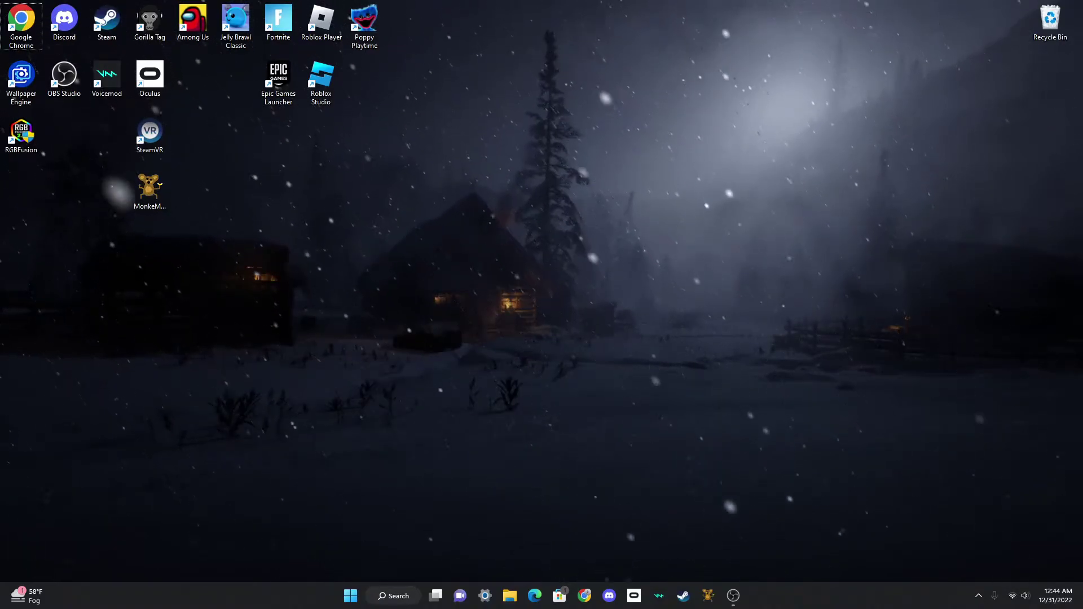
mouse_move(179, 69)
left_mouse_down()
mouse_move(145, 79)
mouse_move(178, 70)
left_mouse_up()
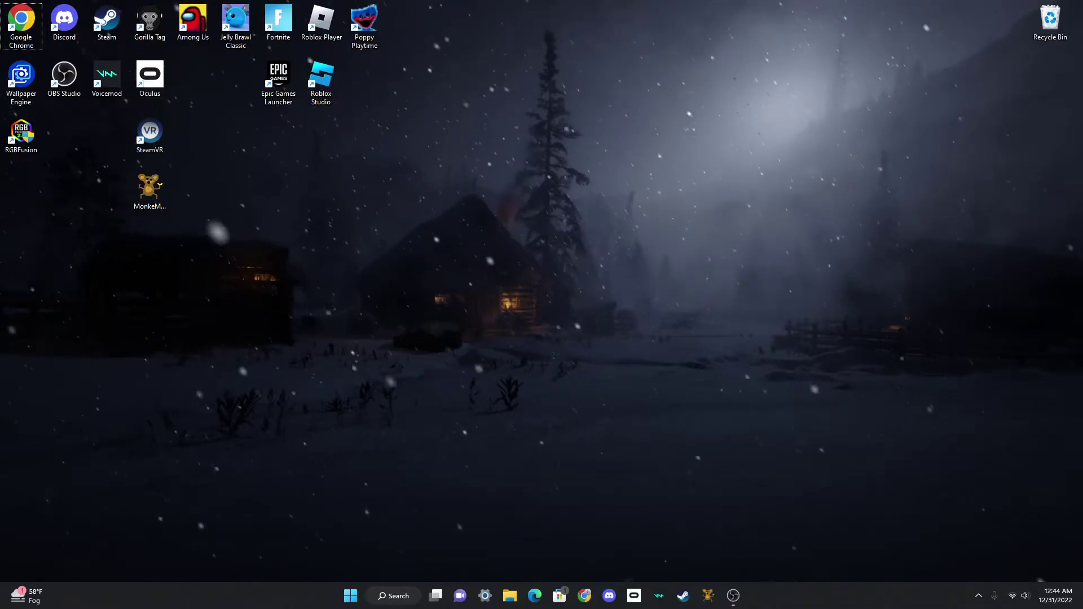
Step: Open Steam and search its store for "gorilla"
double_click(107, 20)
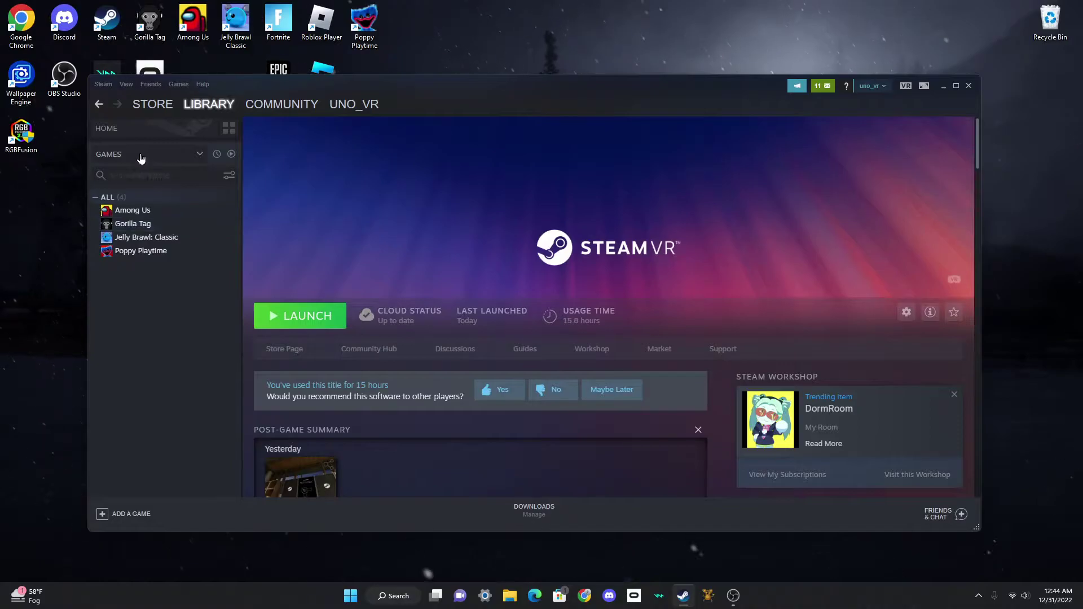
left_click(141, 107)
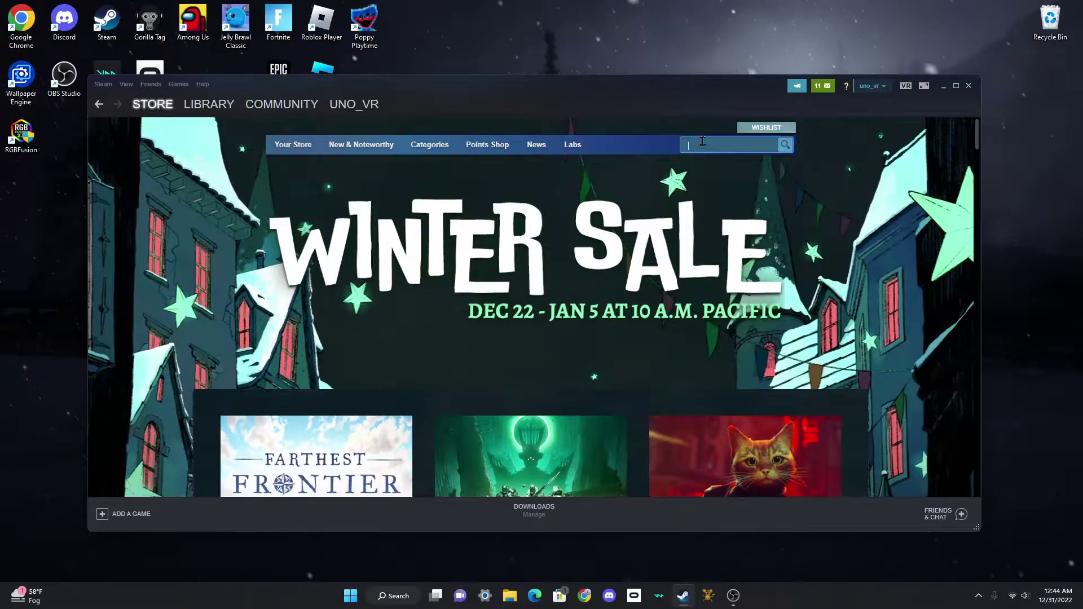
left_click(702, 141)
type("gor")
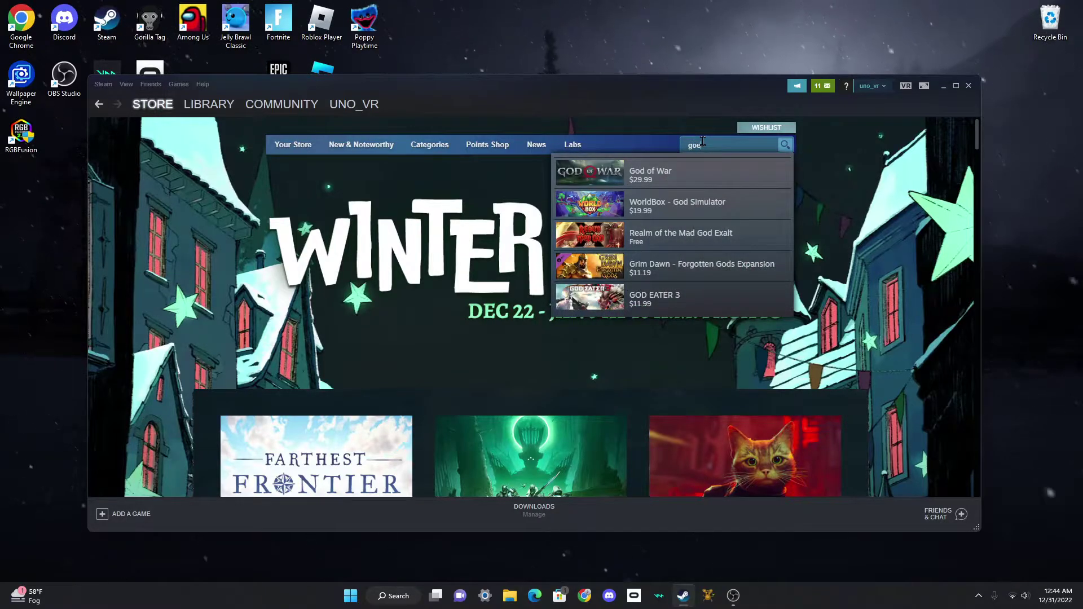
type("illa")
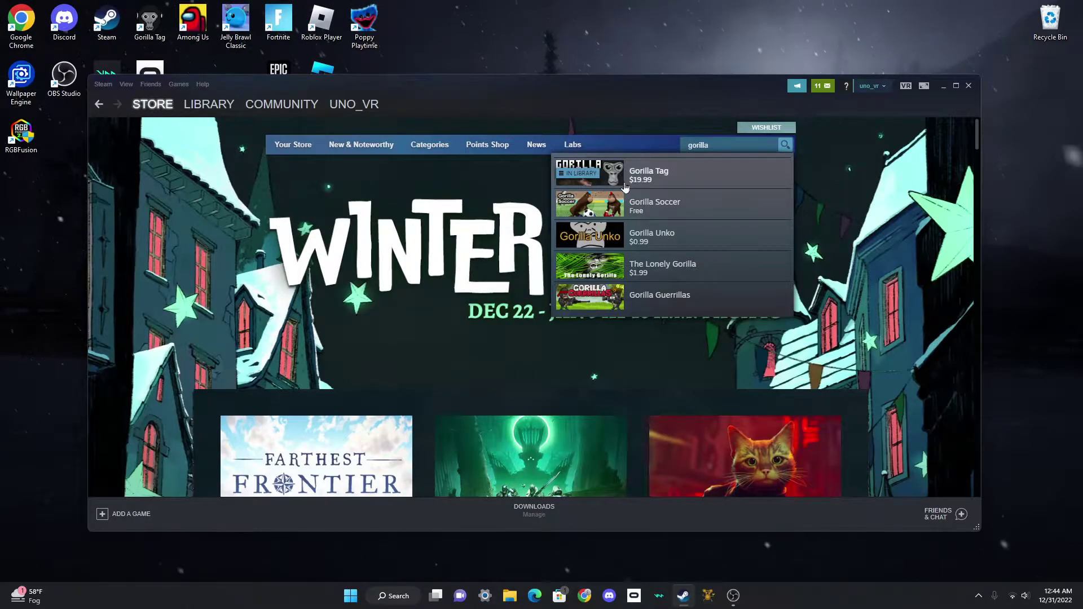
Step: Open the Gorilla Tag store page, look over its purchase section, and close Steam from the library
left_click(641, 181)
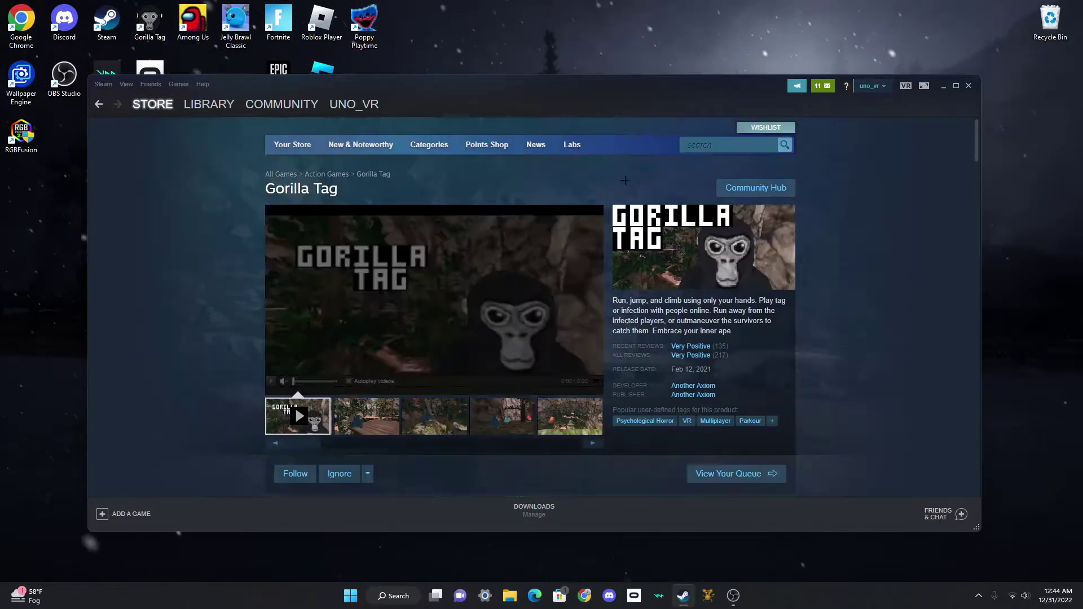
scroll(356, 274, "down", 4)
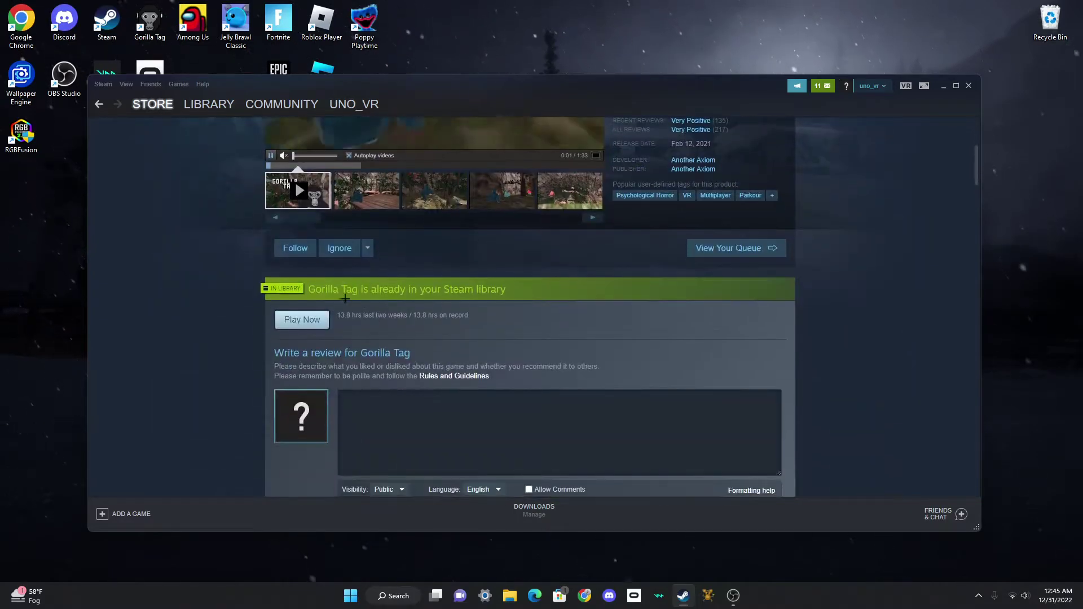
scroll(356, 274, "up", 5)
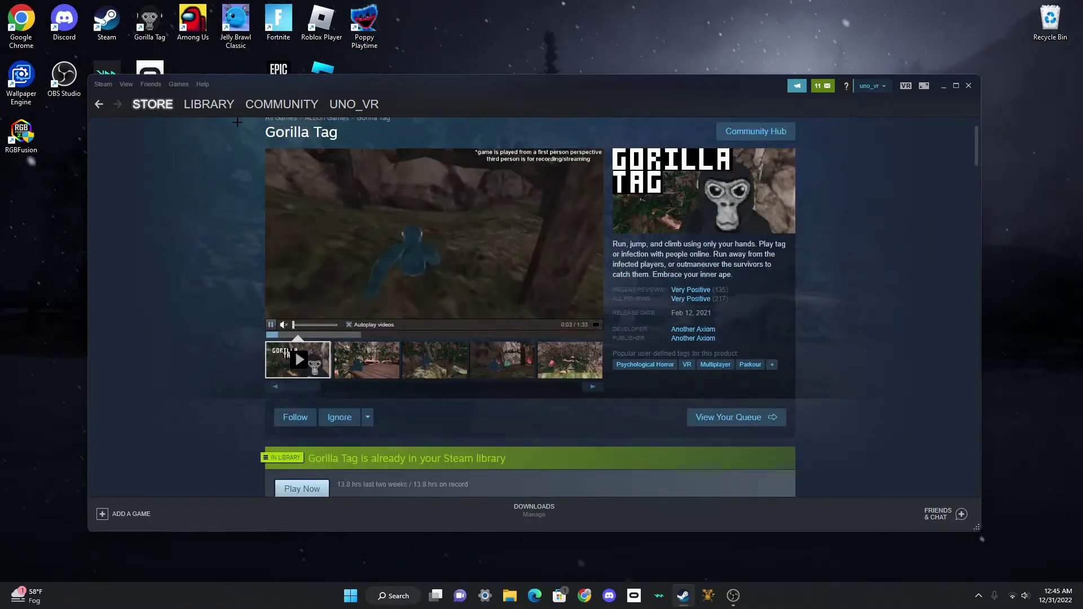
left_click(209, 103)
left_click(968, 85)
left_click_drag(200, 133, 280, 212)
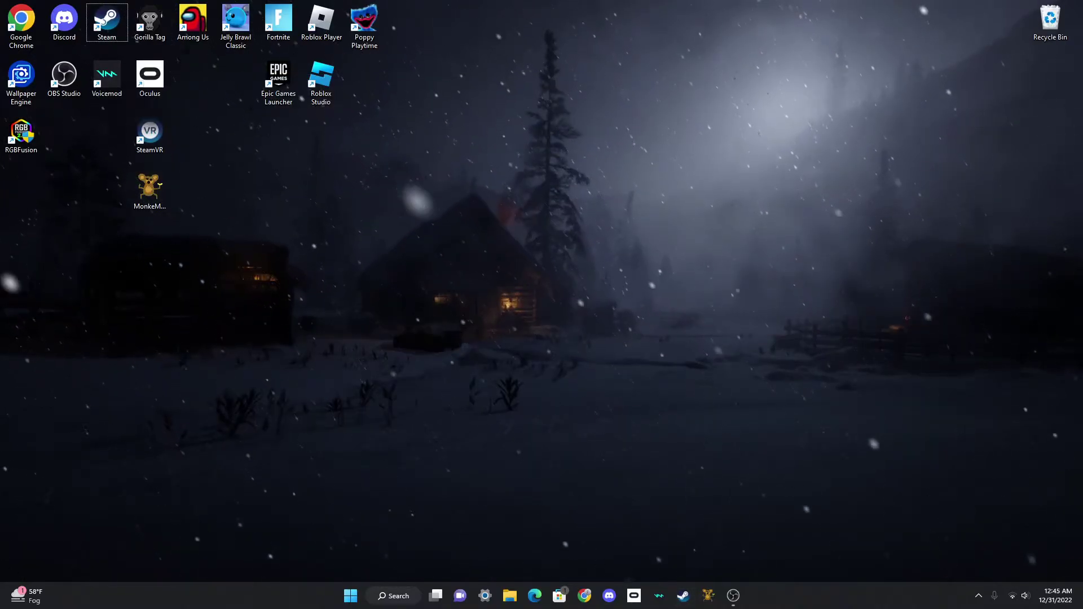
Step: Reopen Steam, search the library for "steam", view the SteamVR page, and close Steam
double_click(107, 21)
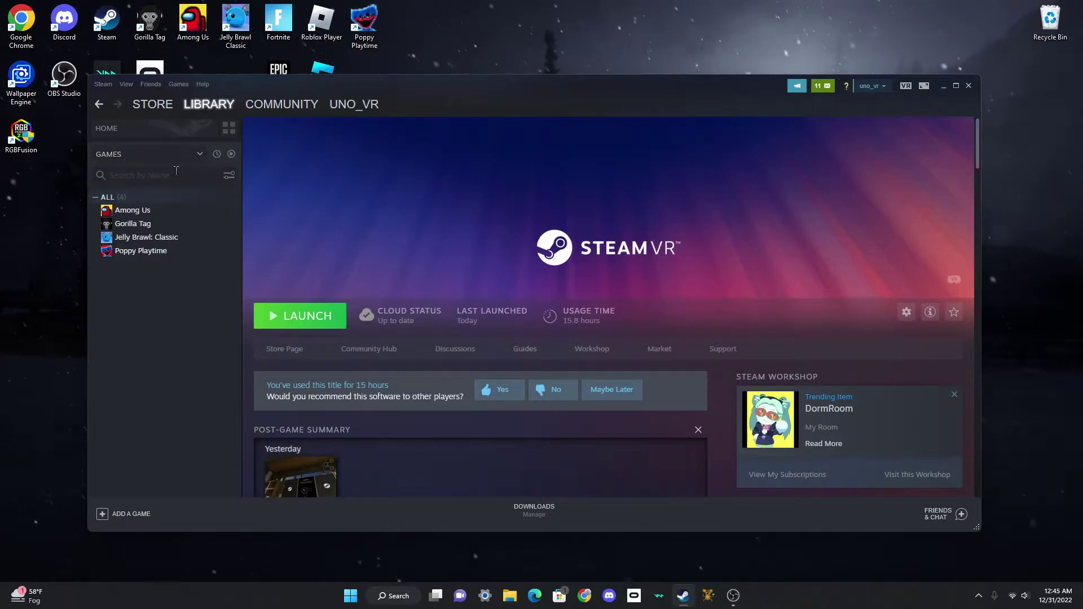
type("steam")
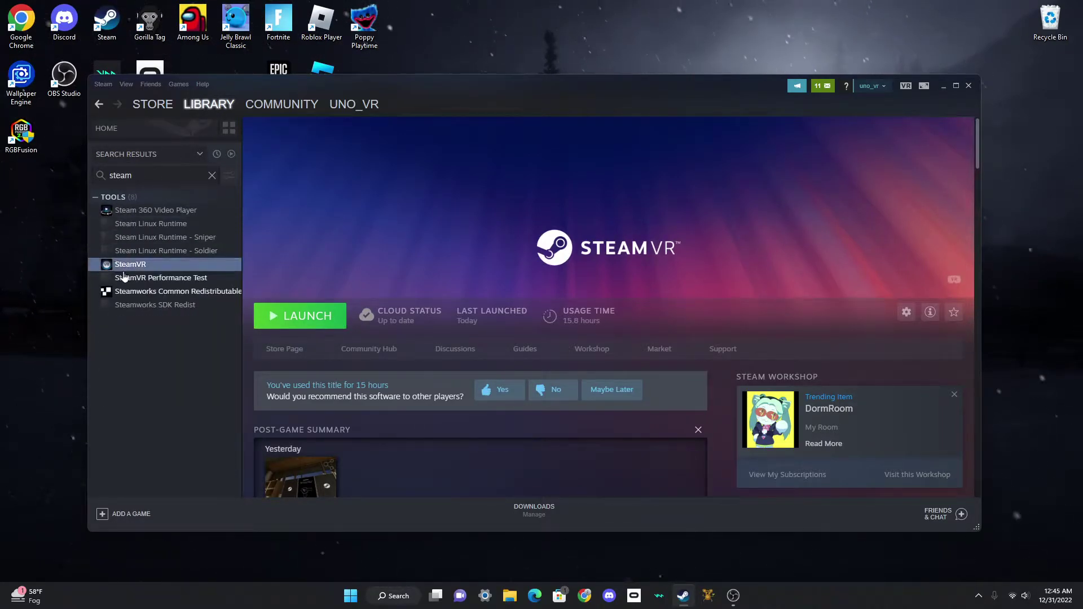
left_click(116, 252)
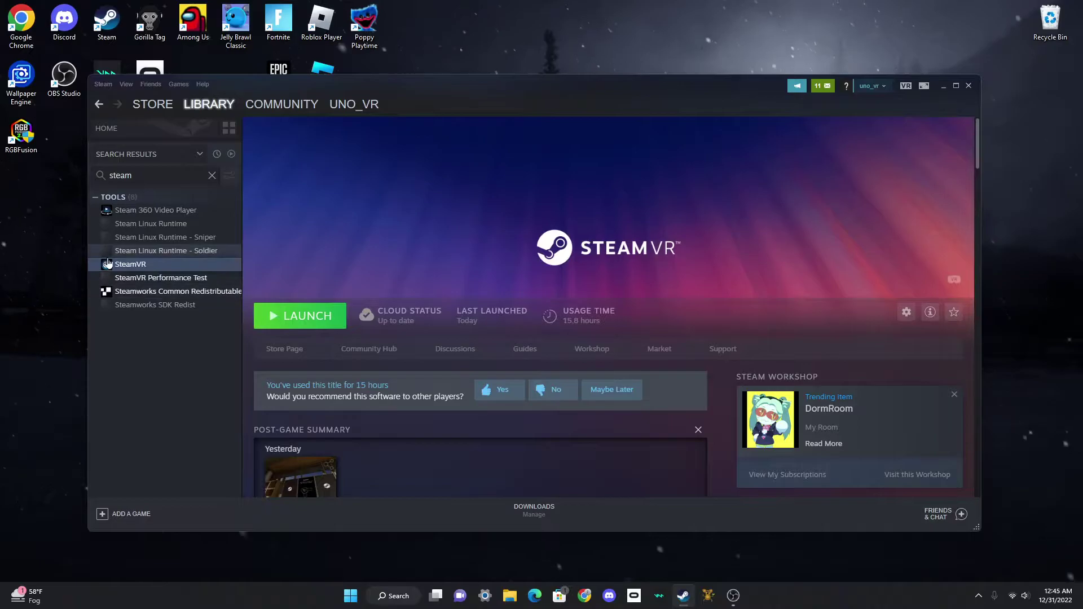
left_click(111, 265)
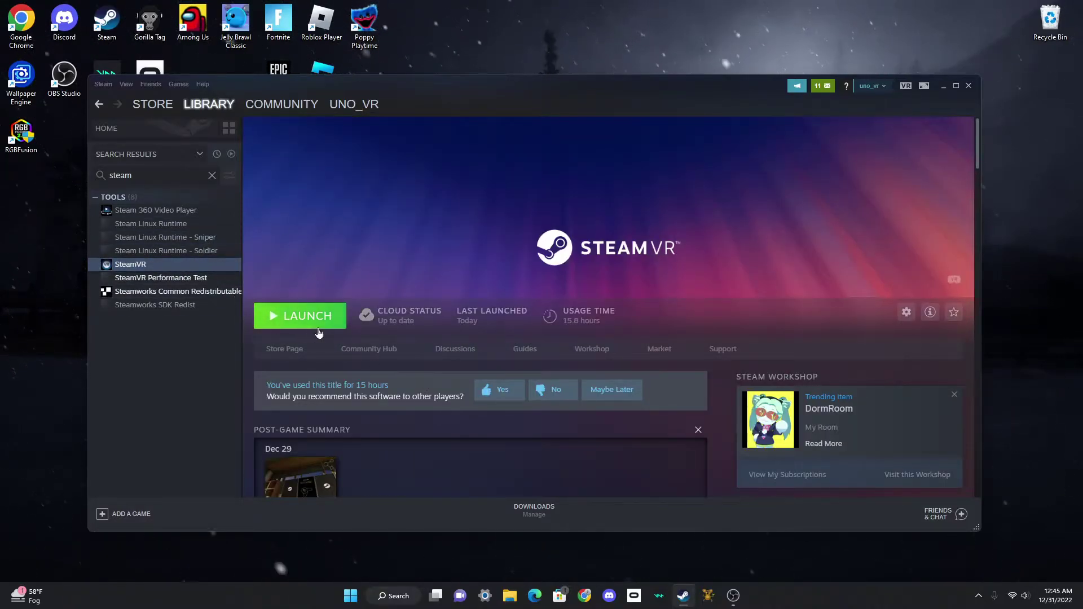
left_click(967, 86)
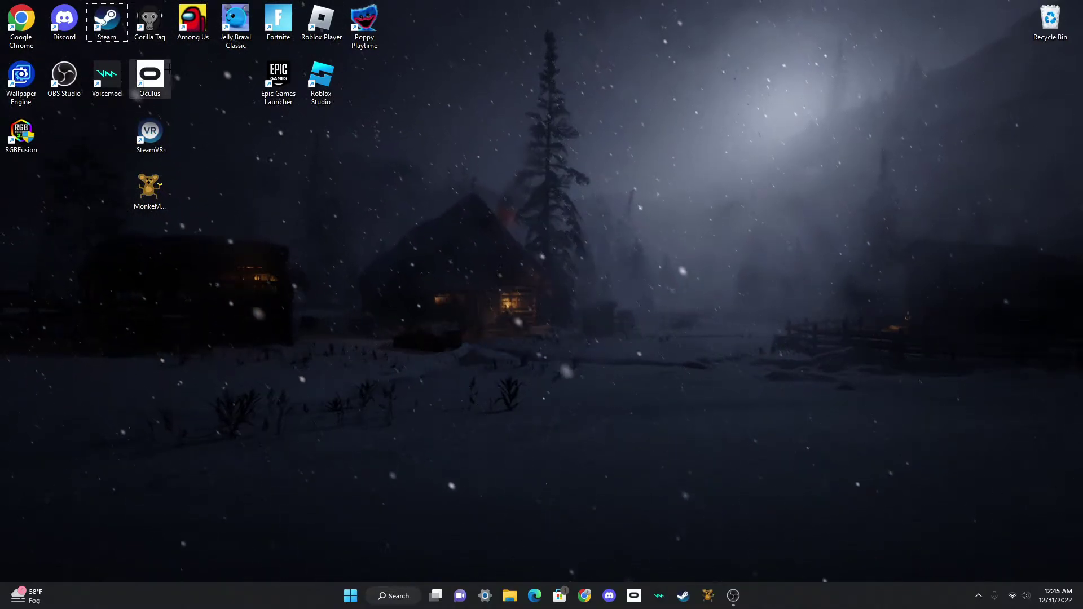
Step: Open Chrome and search the web for "monke mod manager"
left_click(586, 599)
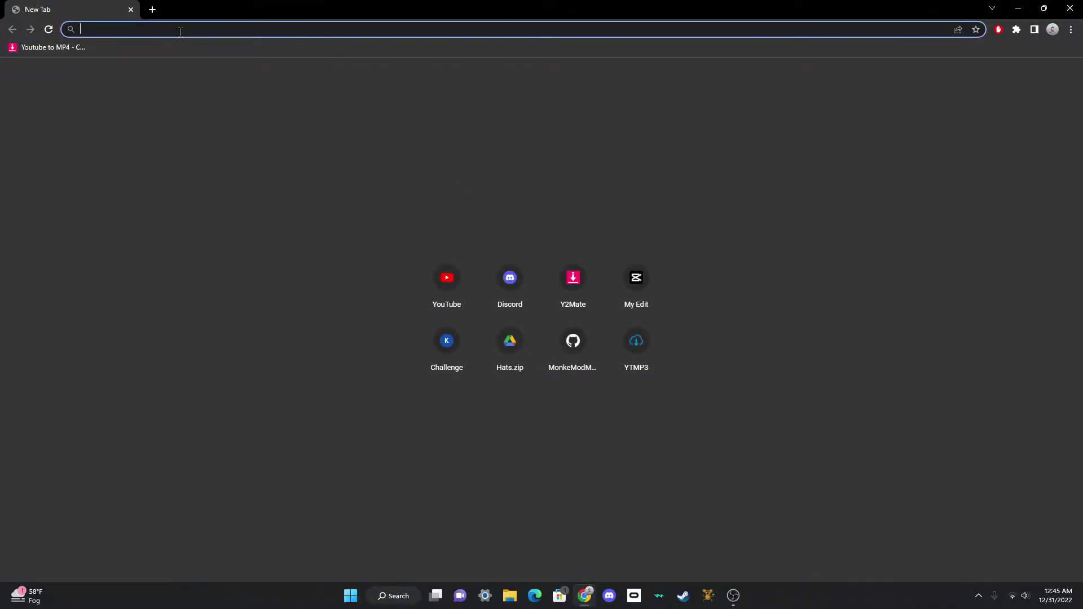
type("monke")
key("BackSpace")
key("BackSpace")
key("BackSpace")
type("=")
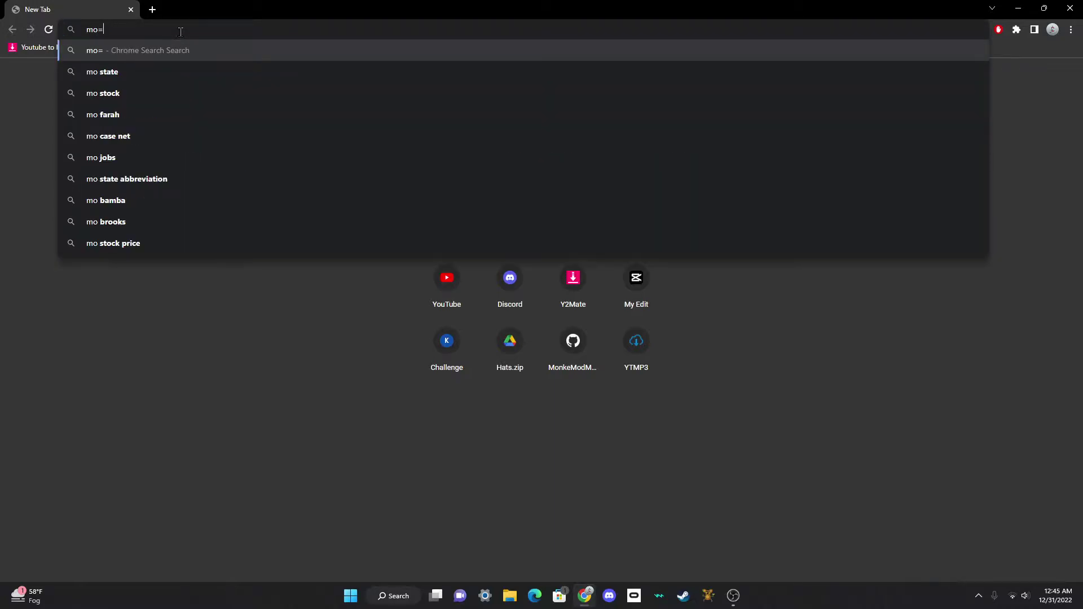
key("BackSpace")
key("BackSpace")
type("onke")
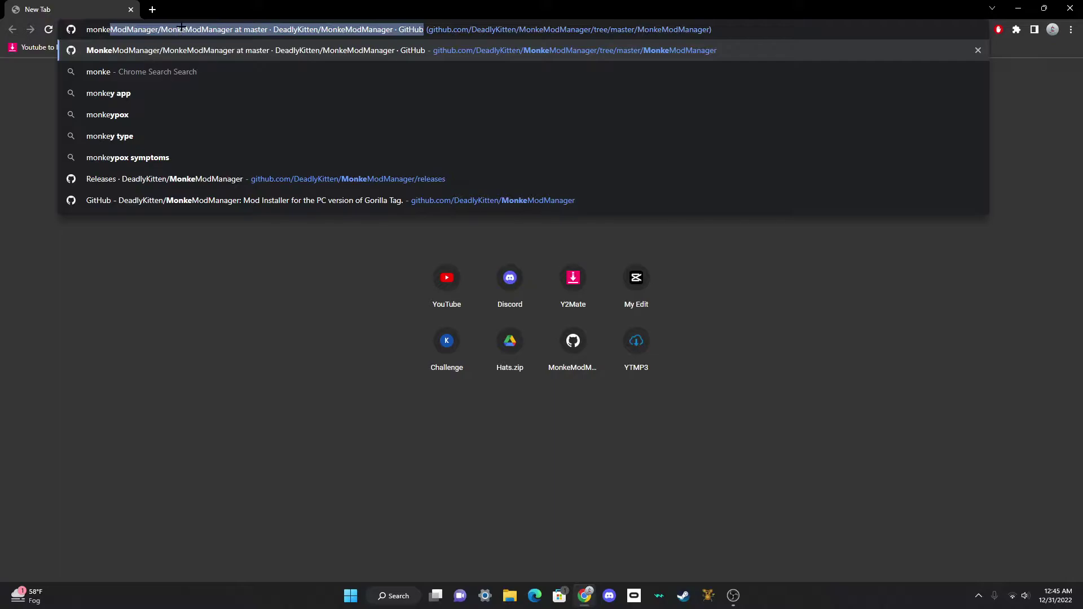
key("BackSpace")
key("BackSpace")
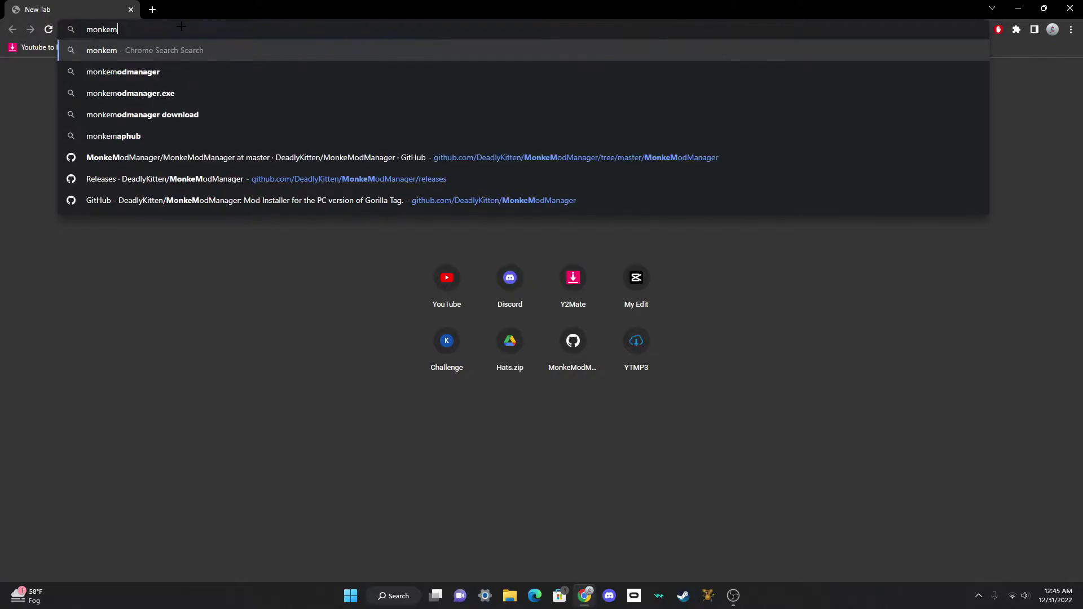
type("mod manager")
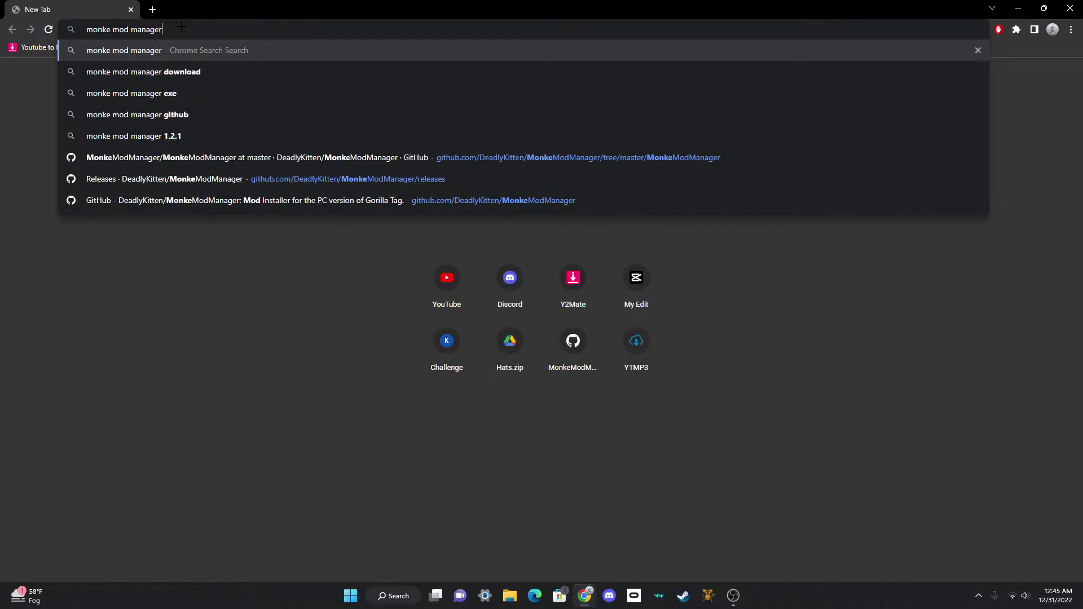
key("Return")
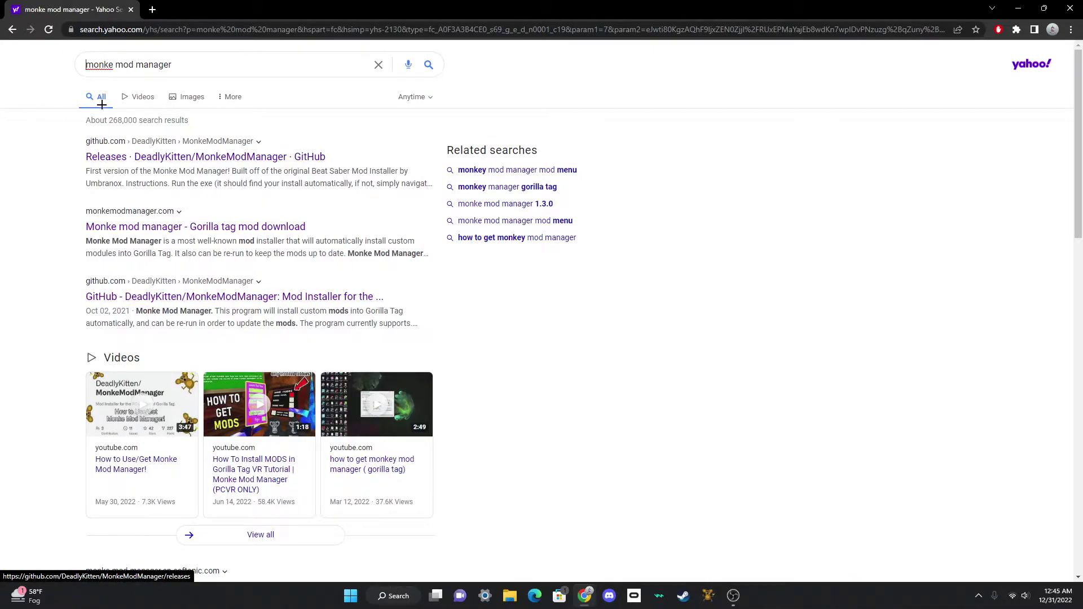
Step: Open the MonkeModManager releases page on GitHub, locate MonkeModManager.exe in the 1.3.0 assets, and close the browser
left_click(133, 156)
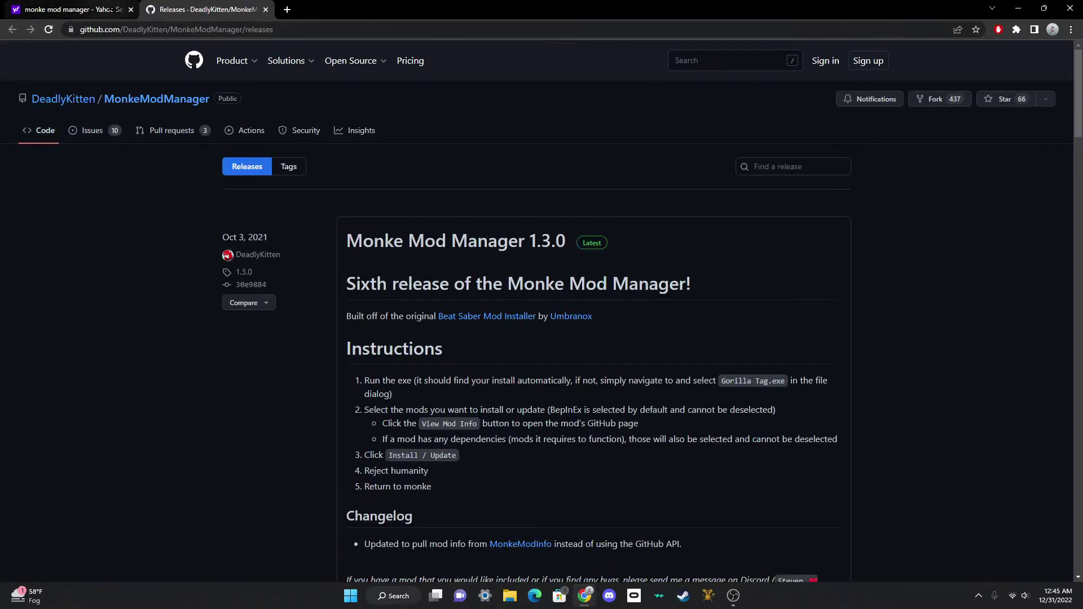
left_click(130, 9)
left_click(90, 30)
key("End")
left_click(563, 273)
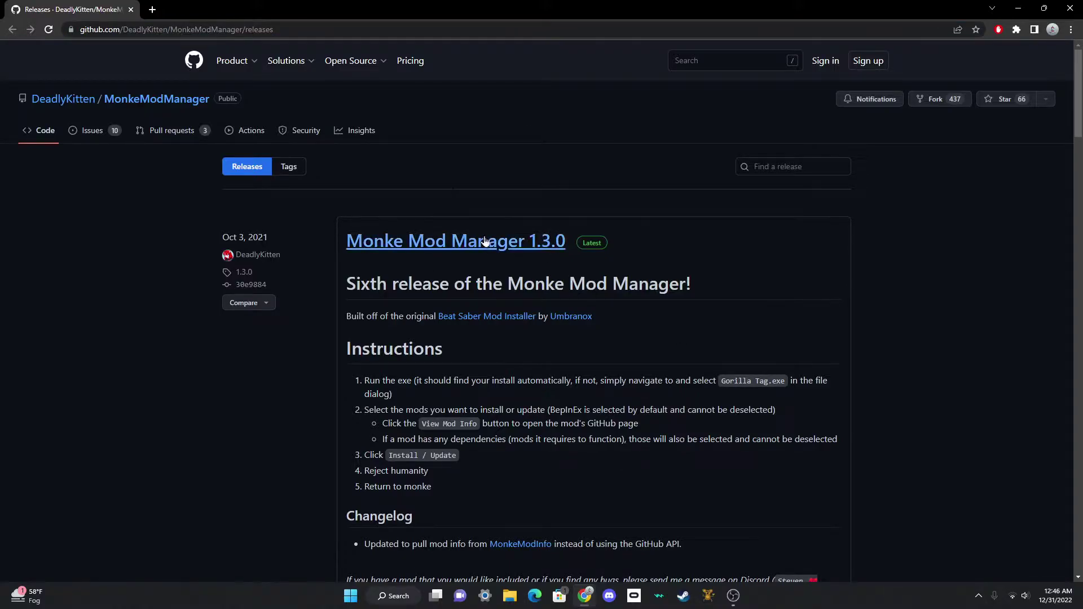
scroll(523, 283, "down", 7)
scroll(522, 291, "up", 2)
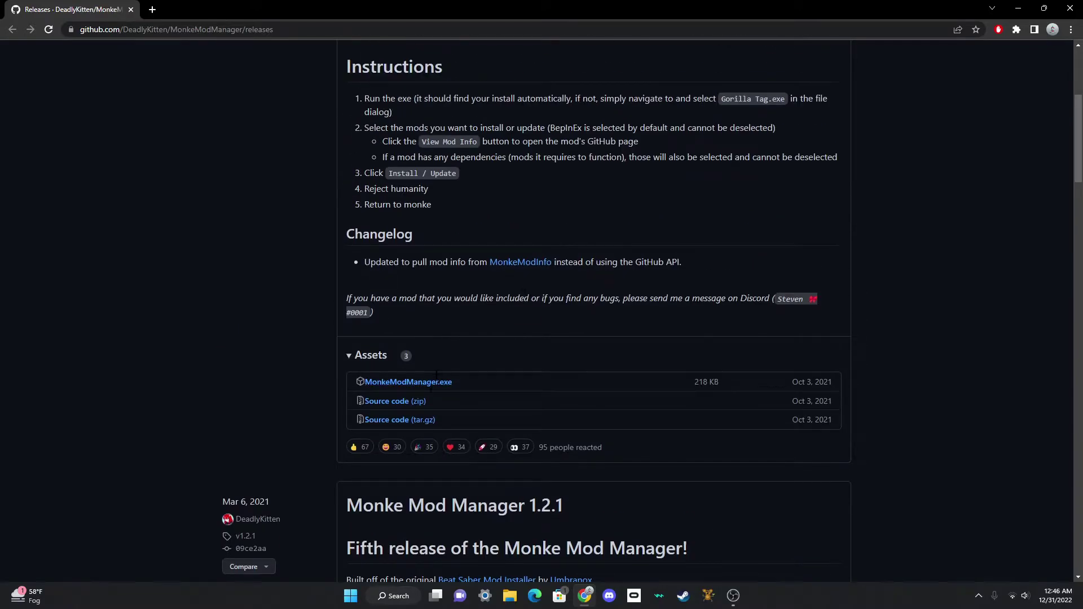
left_click(1069, 7)
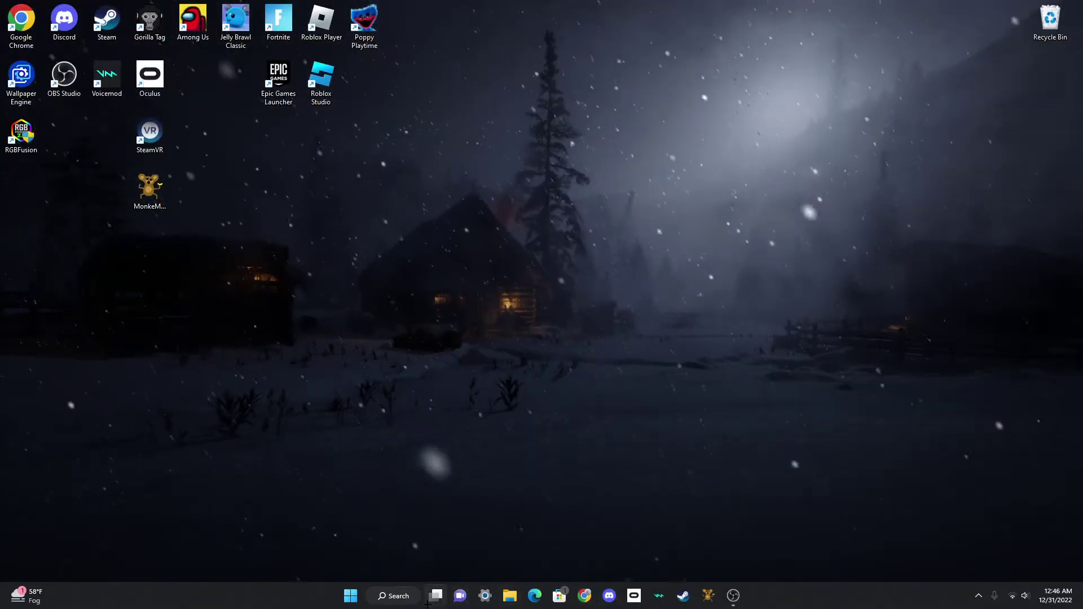
Step: Search File Explorer for "mon", run MonkeModManager.exe from the suggestions, and close both windows
left_click(510, 596)
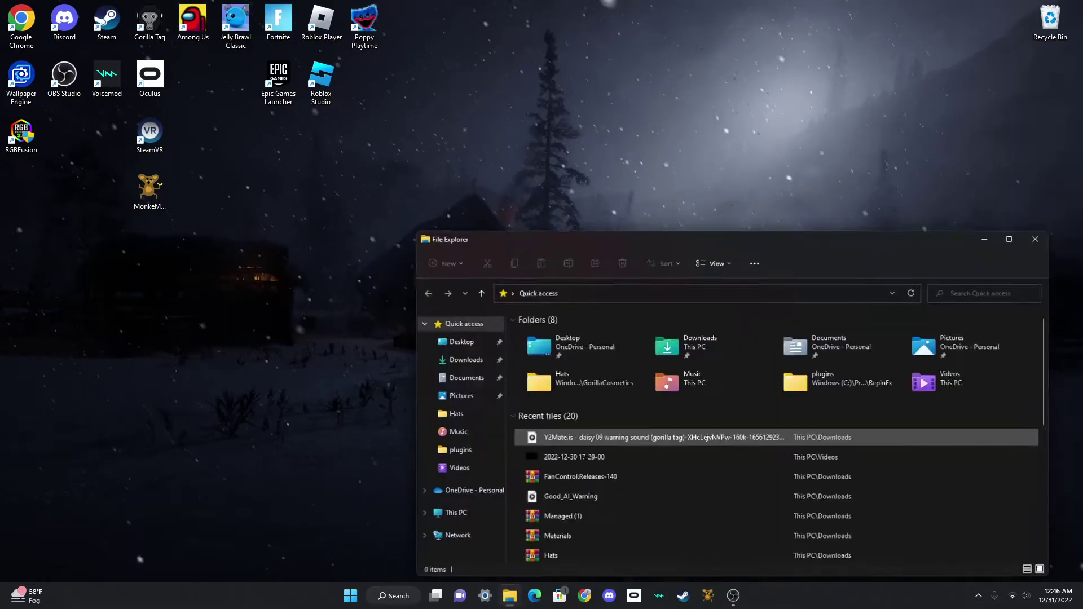
left_click(981, 293)
type("mon")
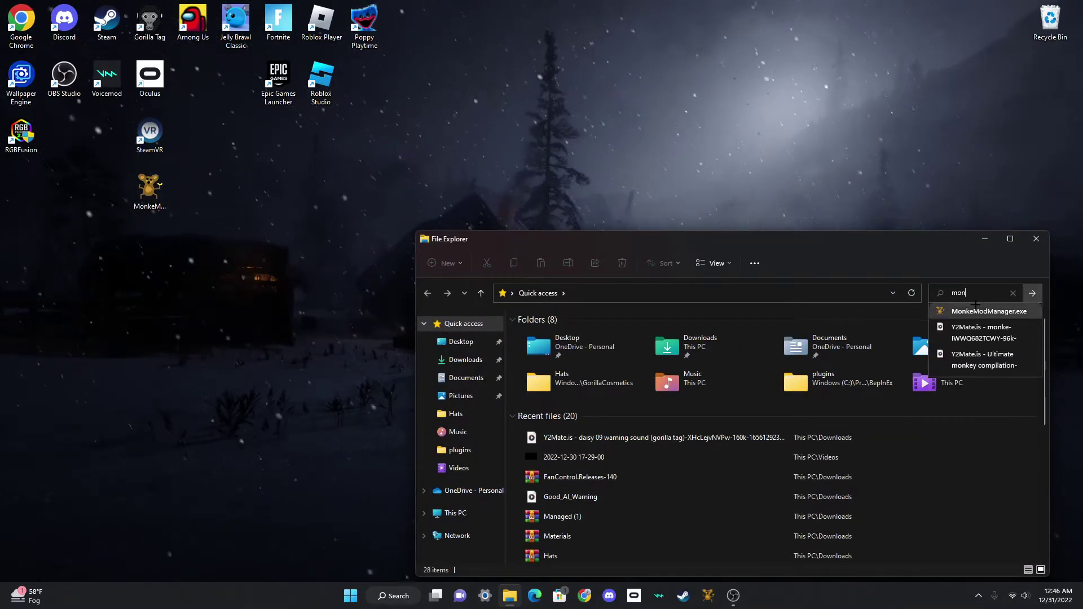
left_click(975, 309)
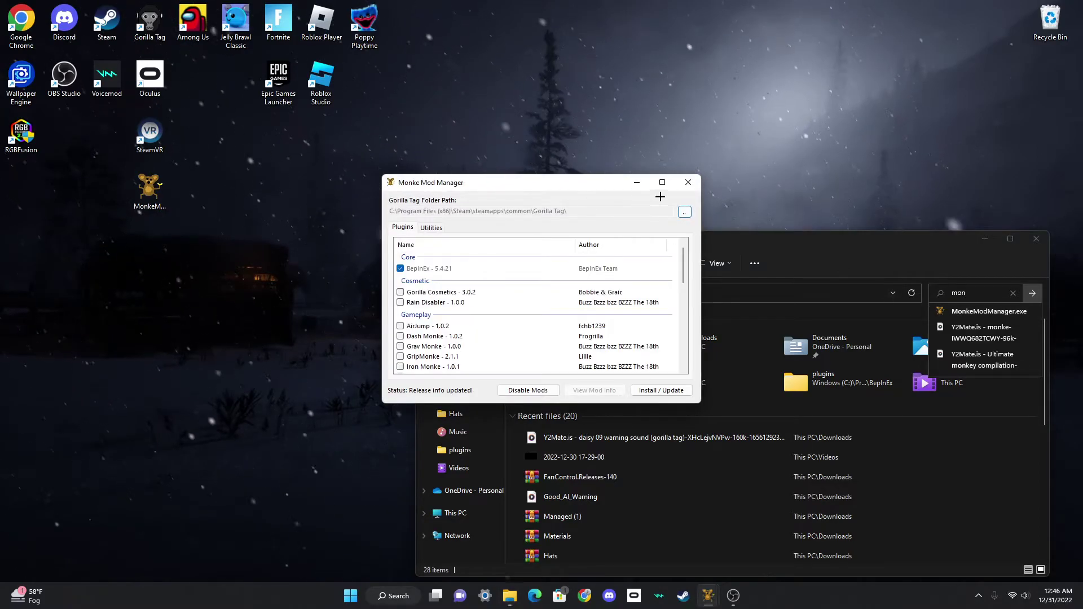
left_click(687, 182)
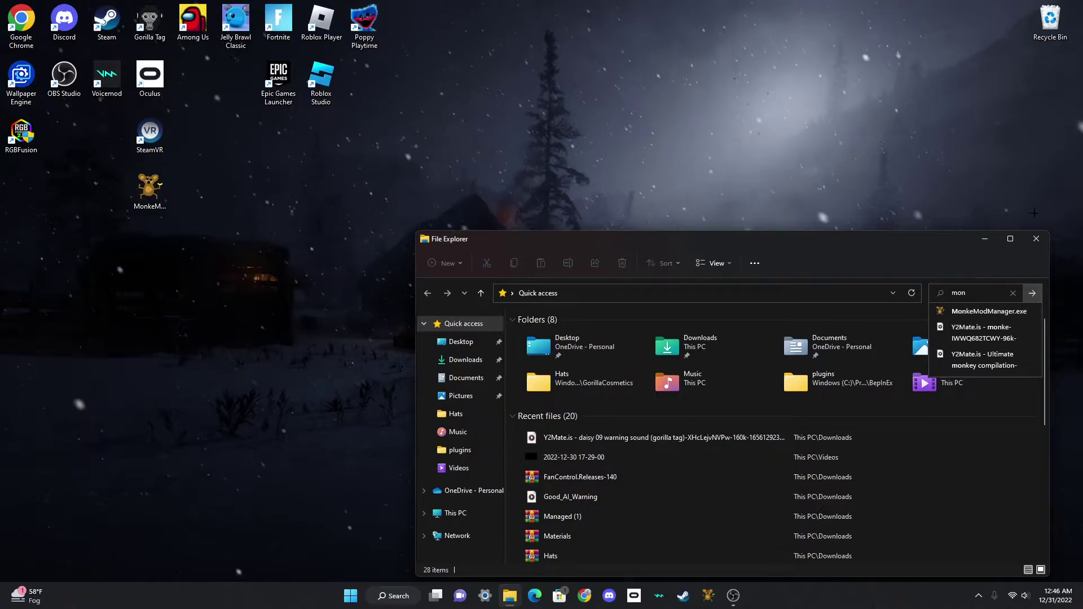
left_click(1036, 238)
Step: Launch Monke Mod Manager and select the Gorilla Cosmetics 3.0.2 plugin, repositioning its window
left_click(709, 591)
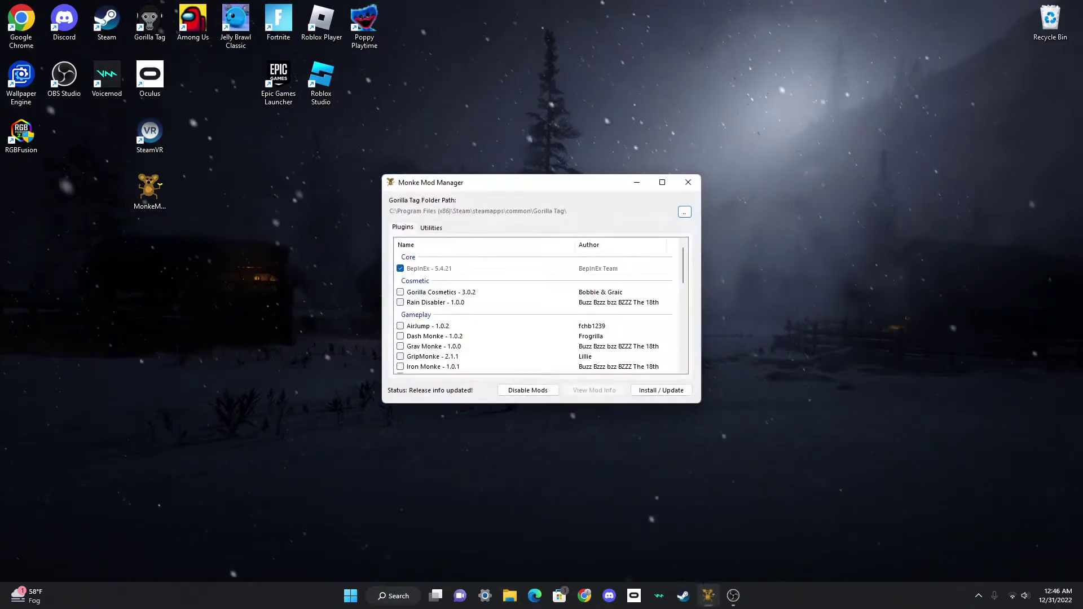
left_click_drag(508, 191, 443, 285)
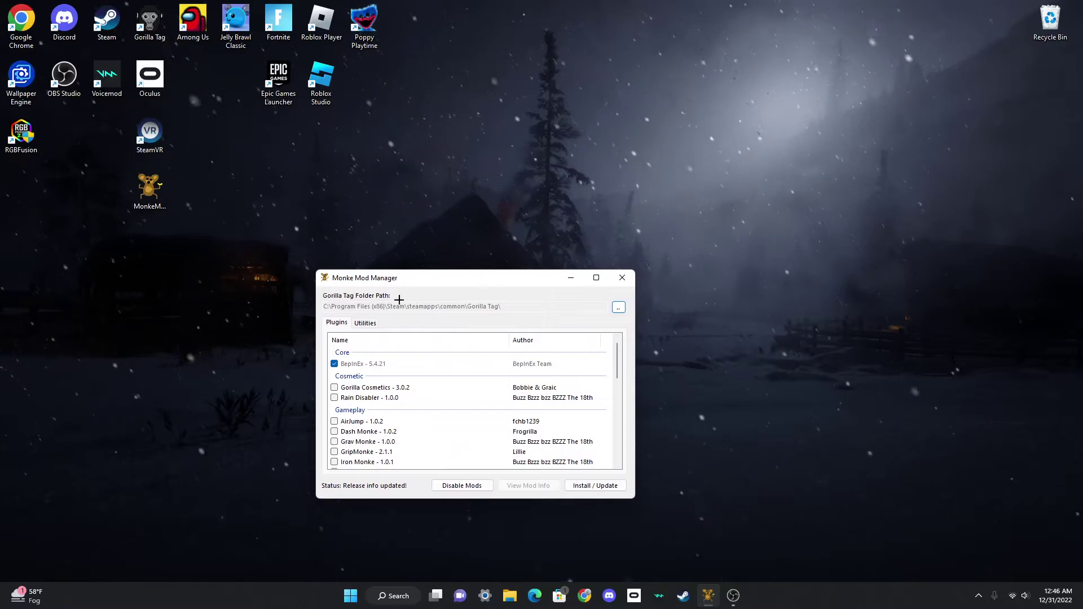
mouse_move(480, 279)
left_mouse_down()
mouse_move(498, 289)
mouse_move(485, 283)
left_mouse_up()
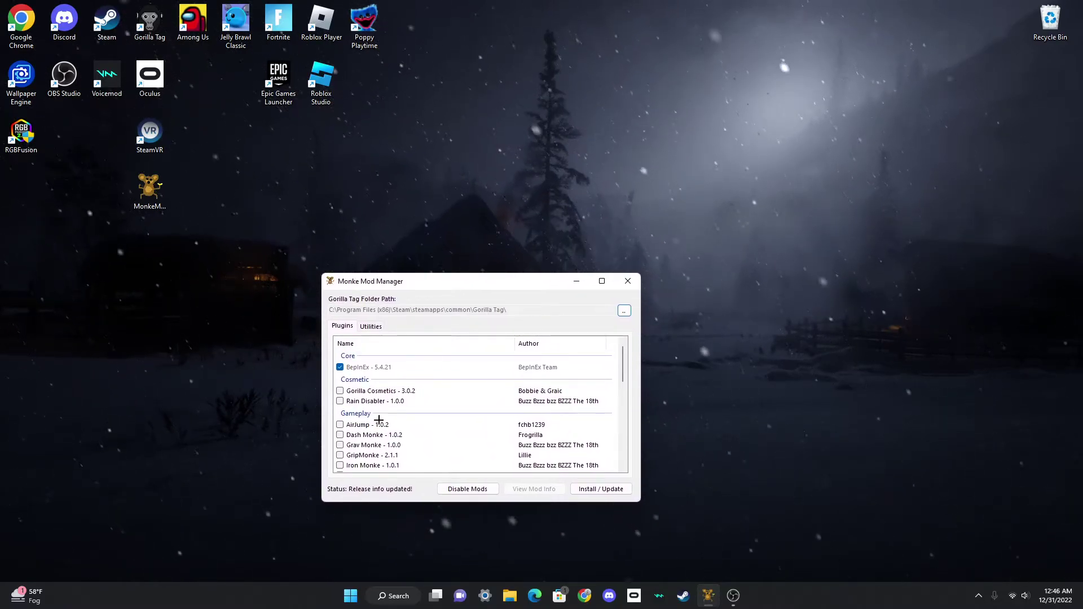
left_click_drag(410, 275, 466, 200)
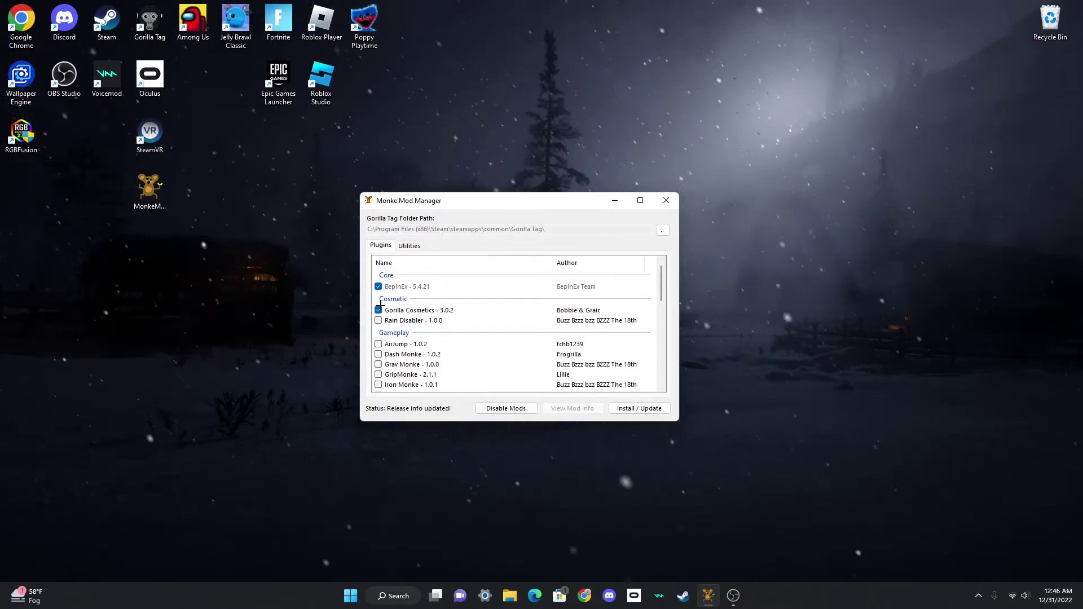
left_click_drag(455, 201, 419, 205)
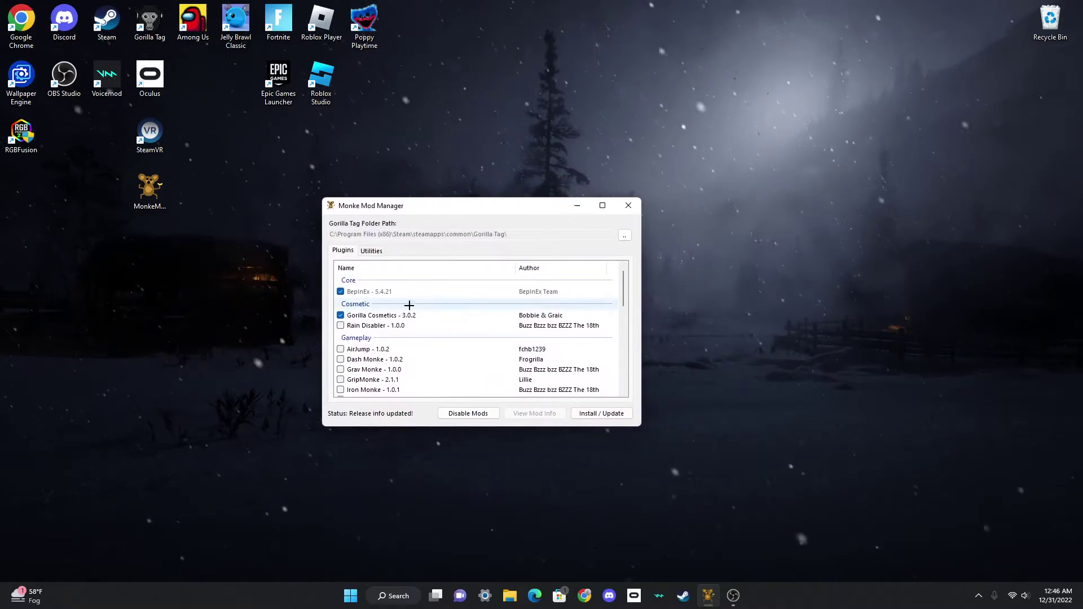
Step: Select the Computer Interface 1.5.4 and TMPLoader 1.0.1 libraries for installation
scroll(369, 348, "down", 10)
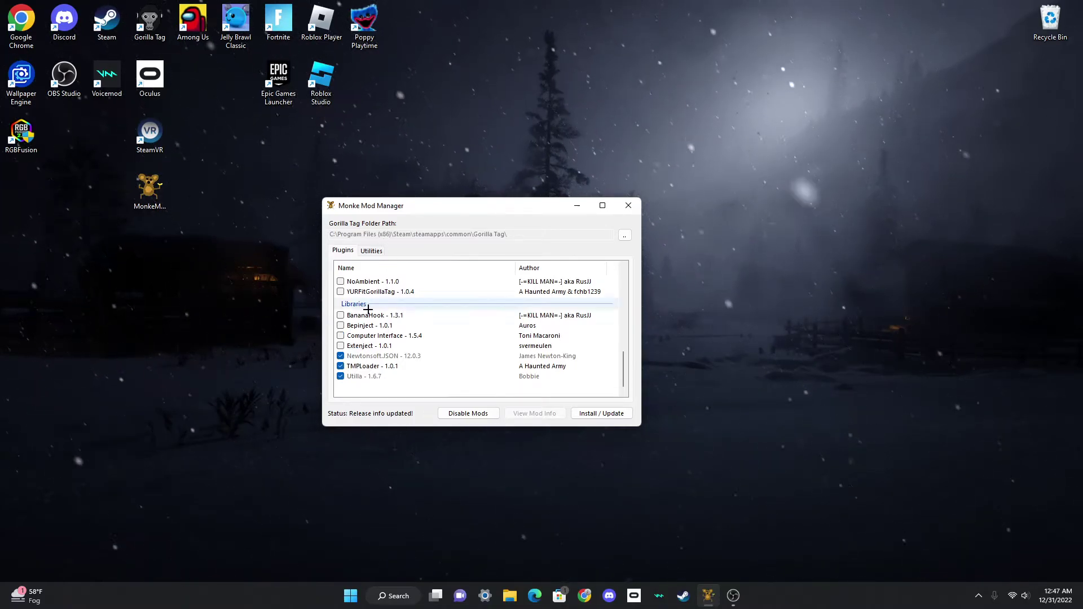
left_click(344, 342)
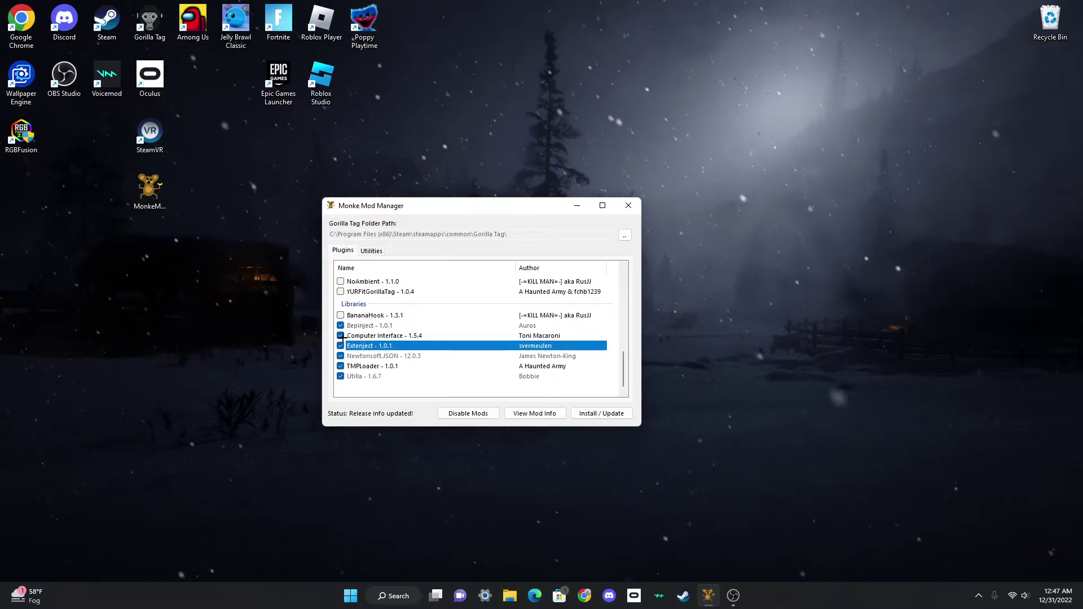
left_click(389, 366)
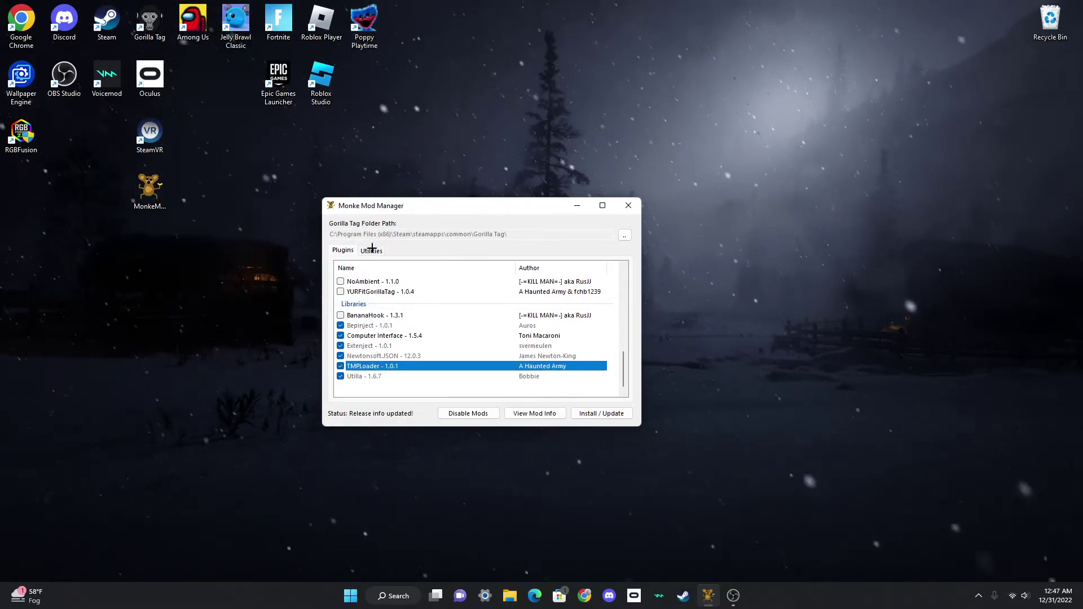
Step: Open Gorilla Tag's BepInEx folder from the mod manager's utilities, view its contents, and close it
left_click(373, 251)
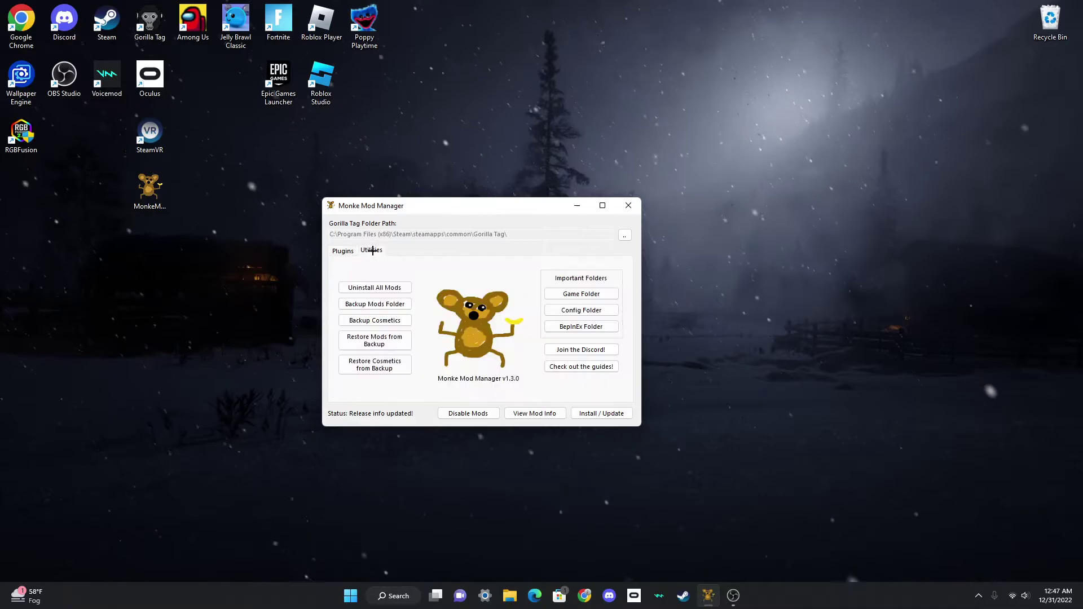
left_click(550, 328)
left_click_drag(585, 246, 508, 211)
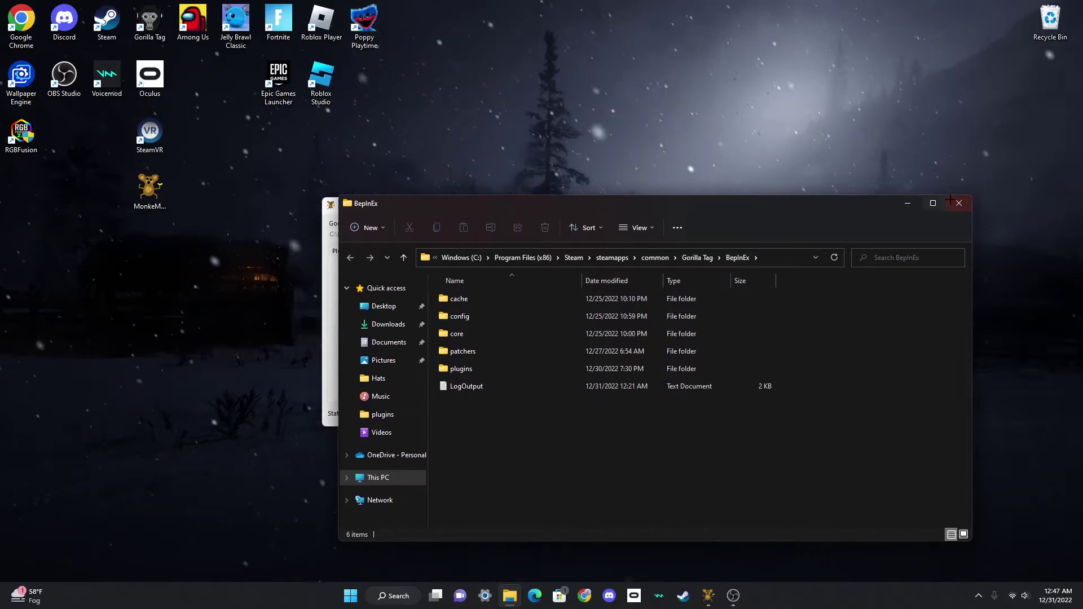
left_click(957, 203)
Step: Install the selected Gorilla Tag mods with Monke Mod Manager
left_click(593, 410)
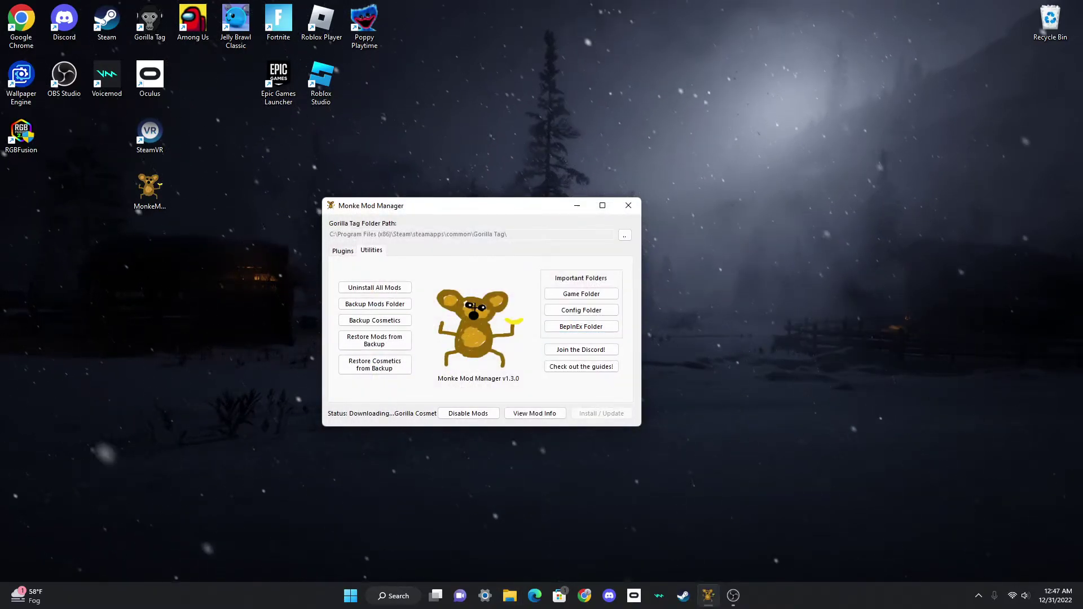
left_click_drag(360, 205, 390, 194)
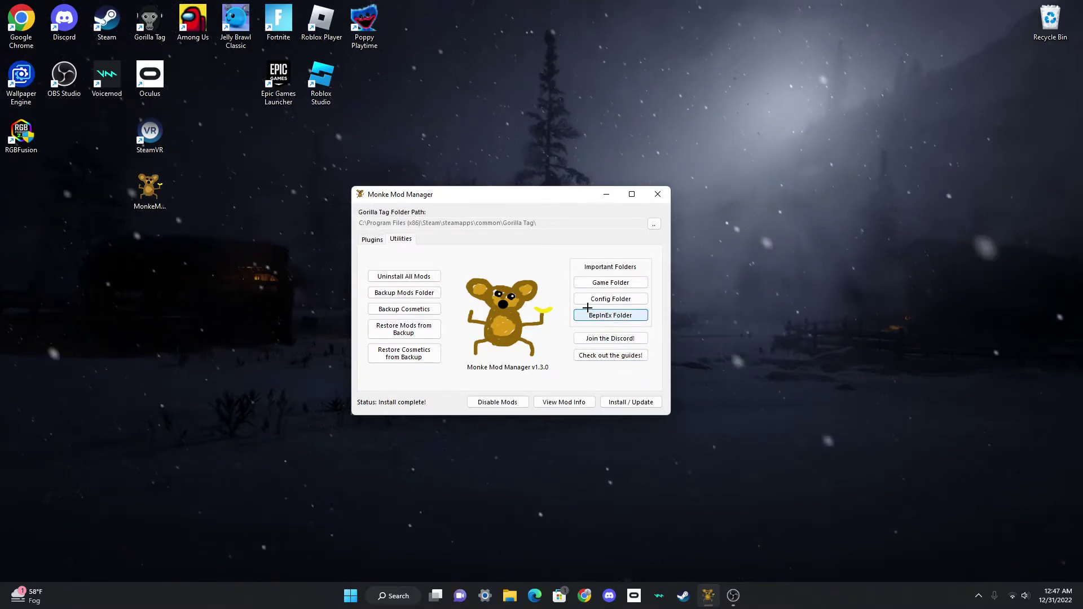
left_click_drag(473, 193, 486, 235)
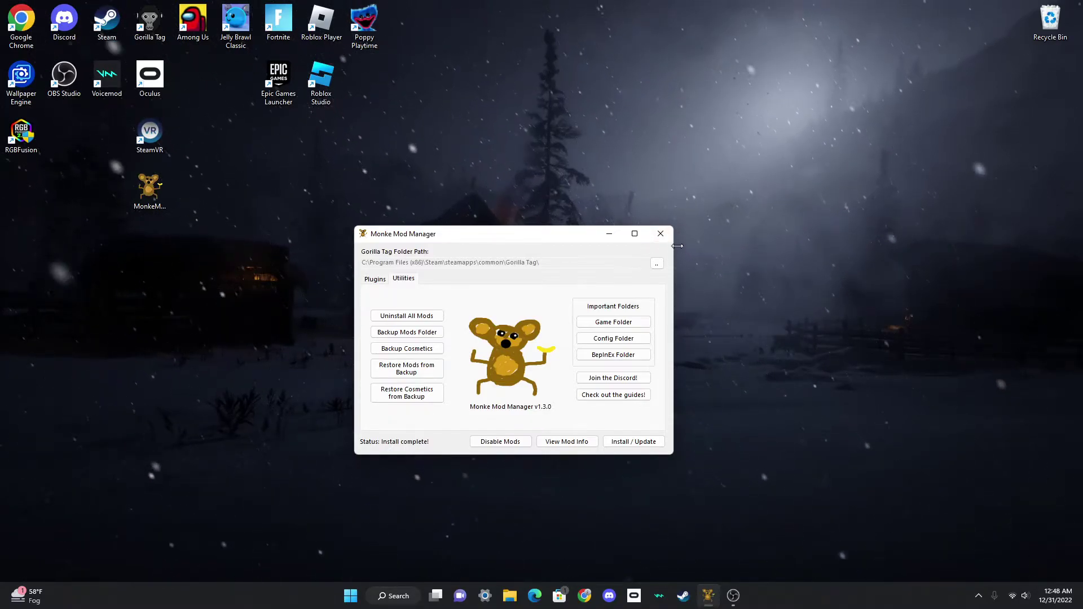
left_click(617, 354)
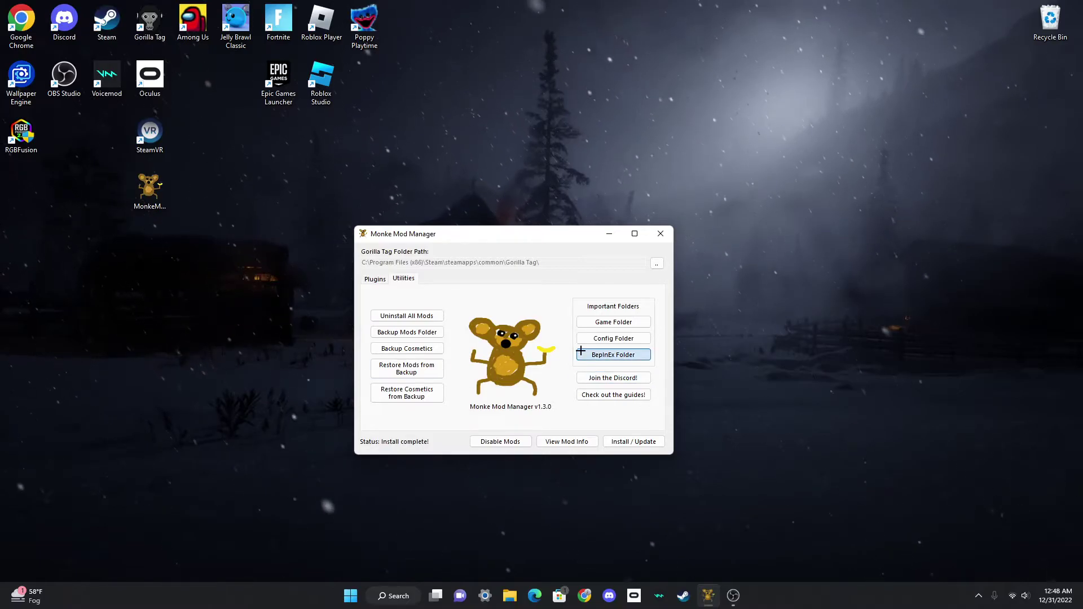
left_click_drag(484, 209, 262, 230)
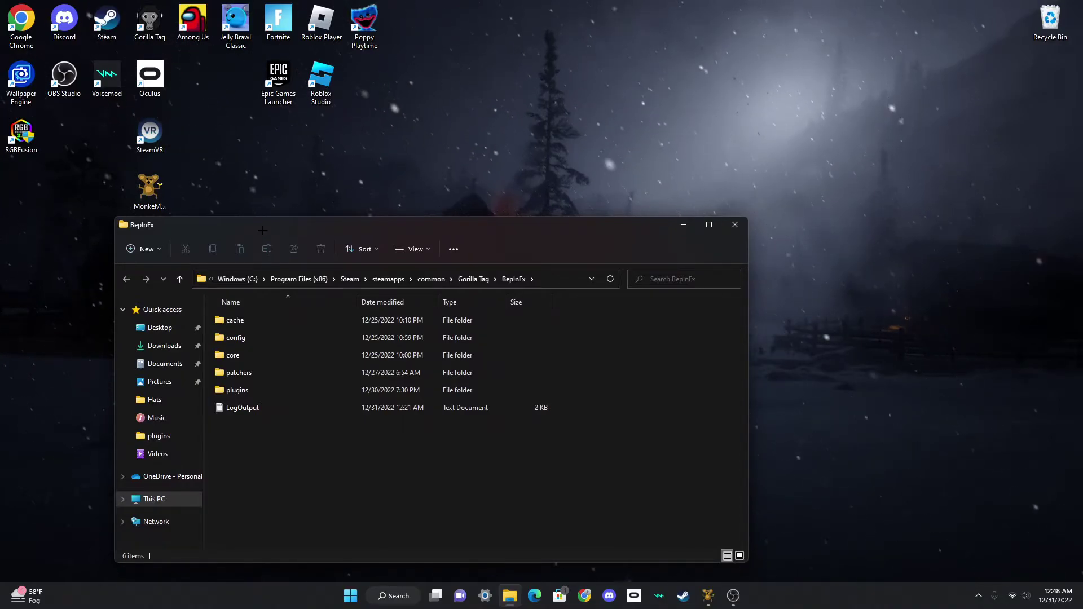
left_click_drag(262, 230, 407, 283)
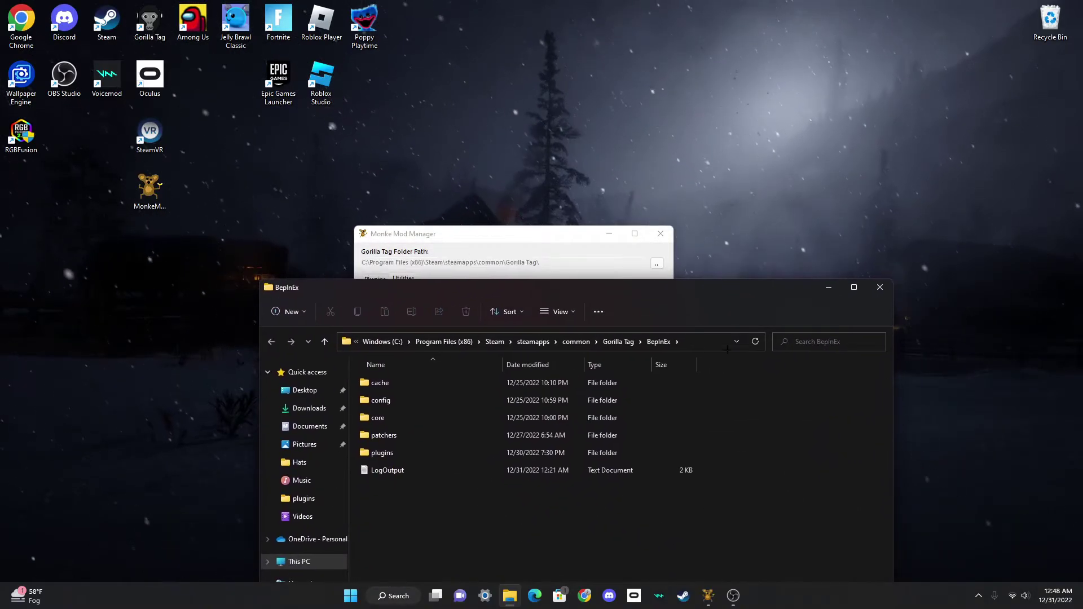
left_click(878, 287)
Step: Open Gorilla Tag's BepInEx folder from the mod manager, reposition its window, and go into the plugins folder
left_click(623, 353)
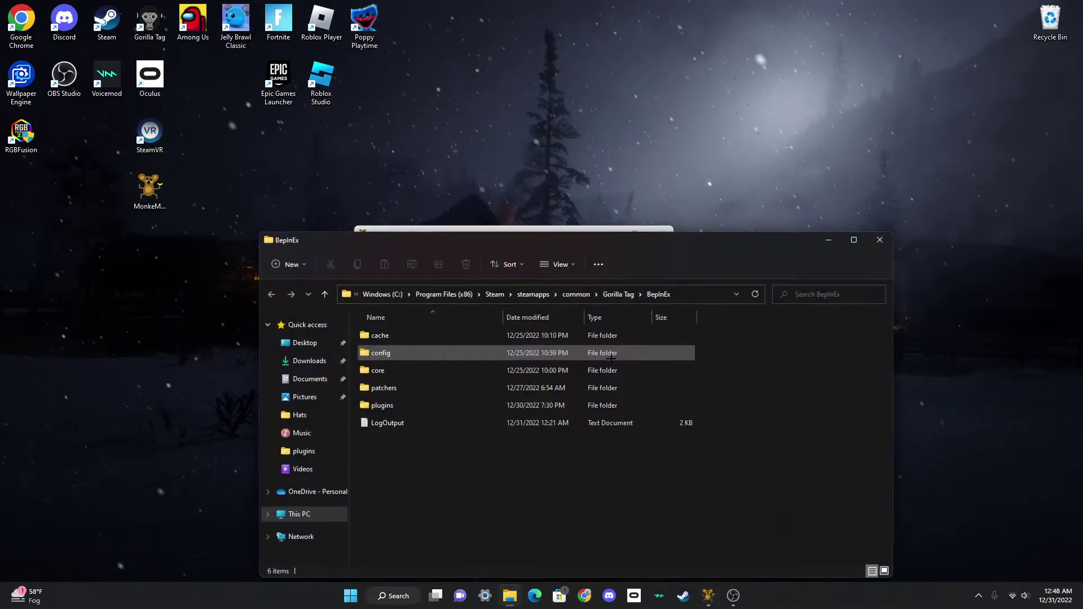
left_click_drag(564, 239, 564, 199)
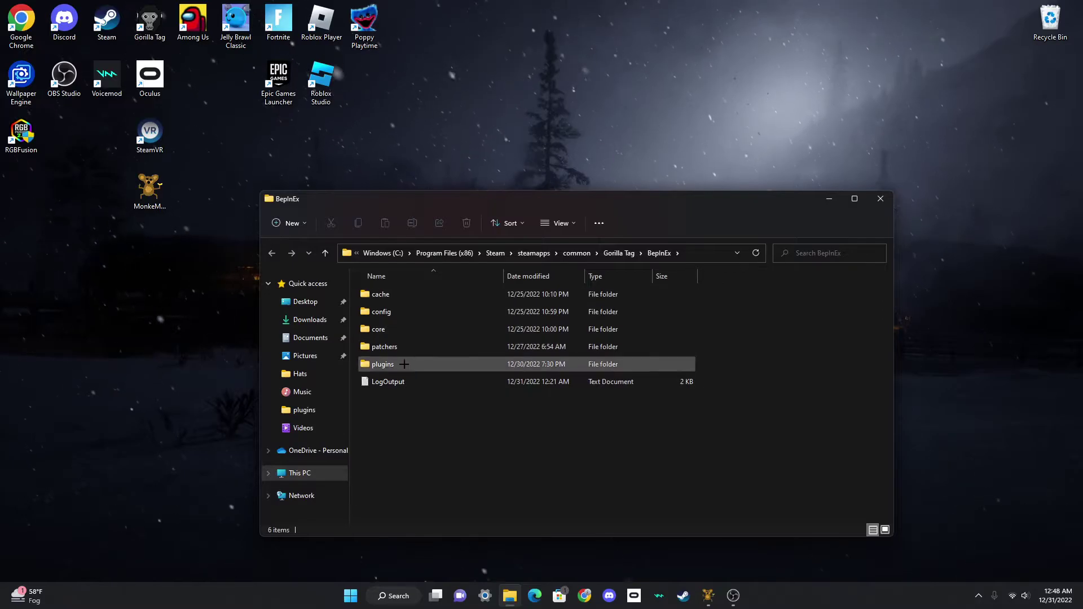
double_click(404, 364)
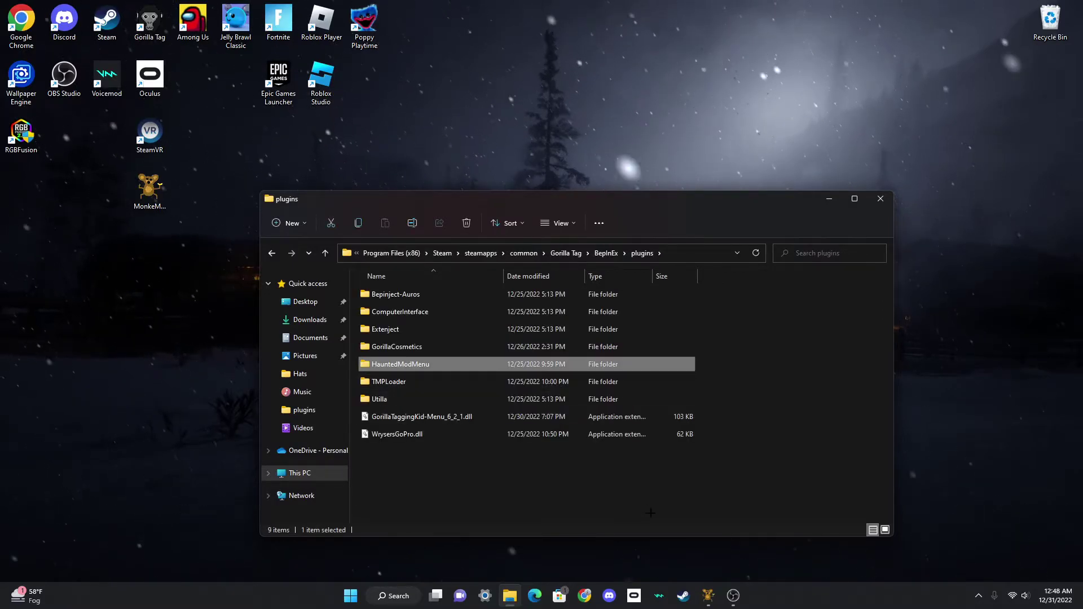
left_click(406, 457)
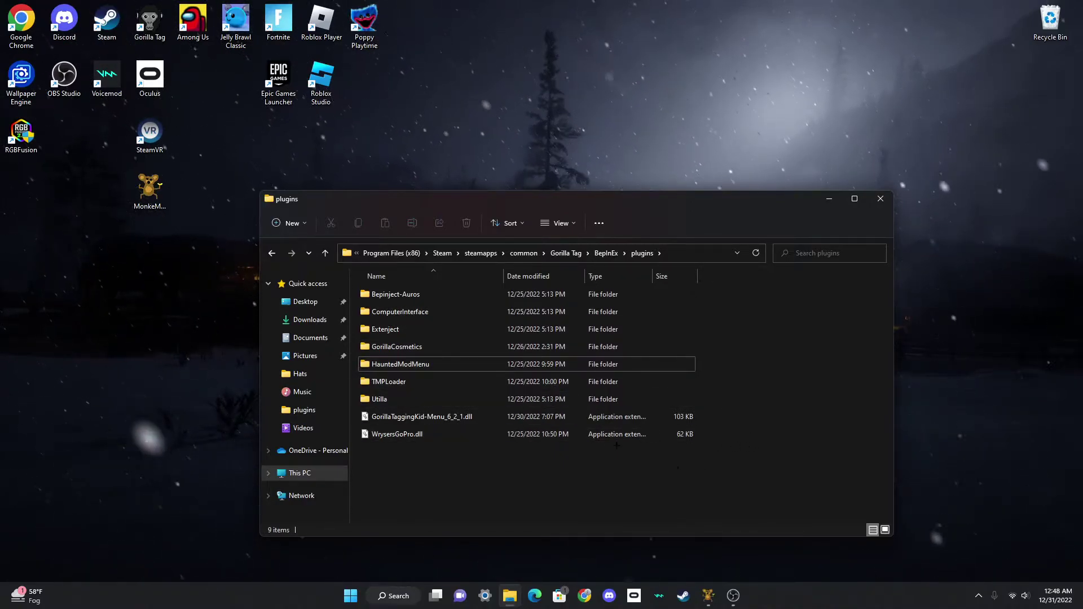
mouse_move(718, 474)
left_mouse_down()
mouse_move(608, 385)
mouse_move(619, 416)
mouse_move(695, 435)
mouse_move(640, 468)
mouse_move(723, 479)
left_mouse_up()
Step: Open the Downloads folder in a second window and move it clear of the plugins file list
right_click(510, 596)
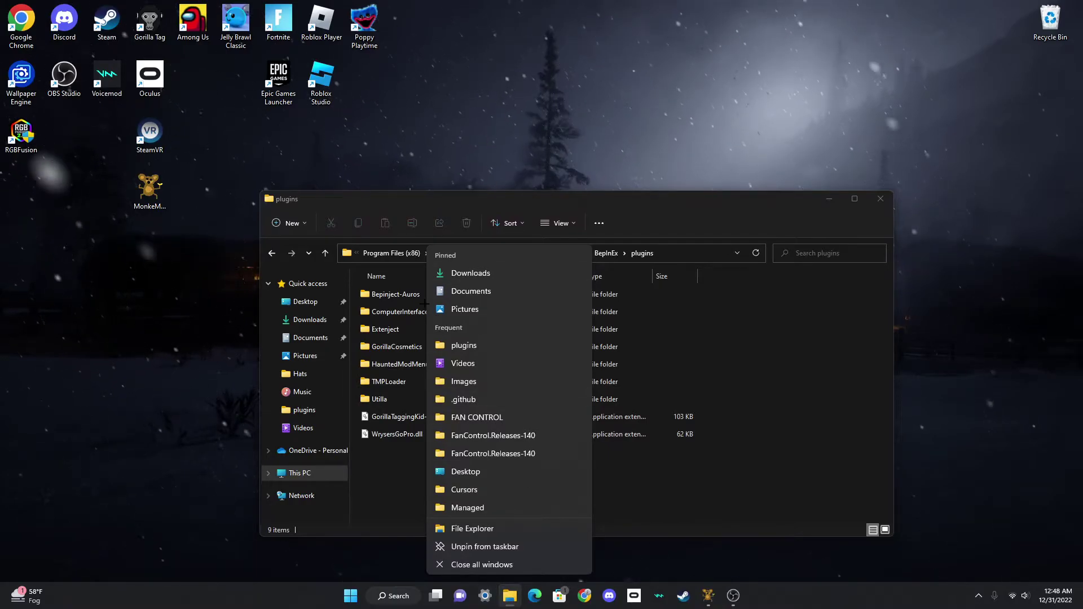
left_click(455, 275)
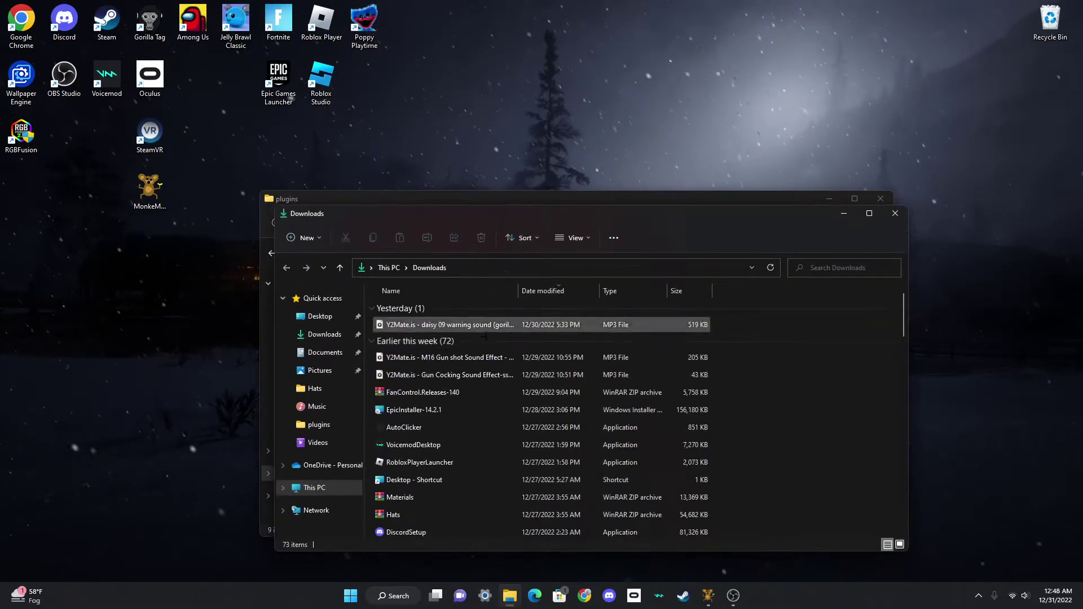
left_click_drag(380, 203, 617, 36)
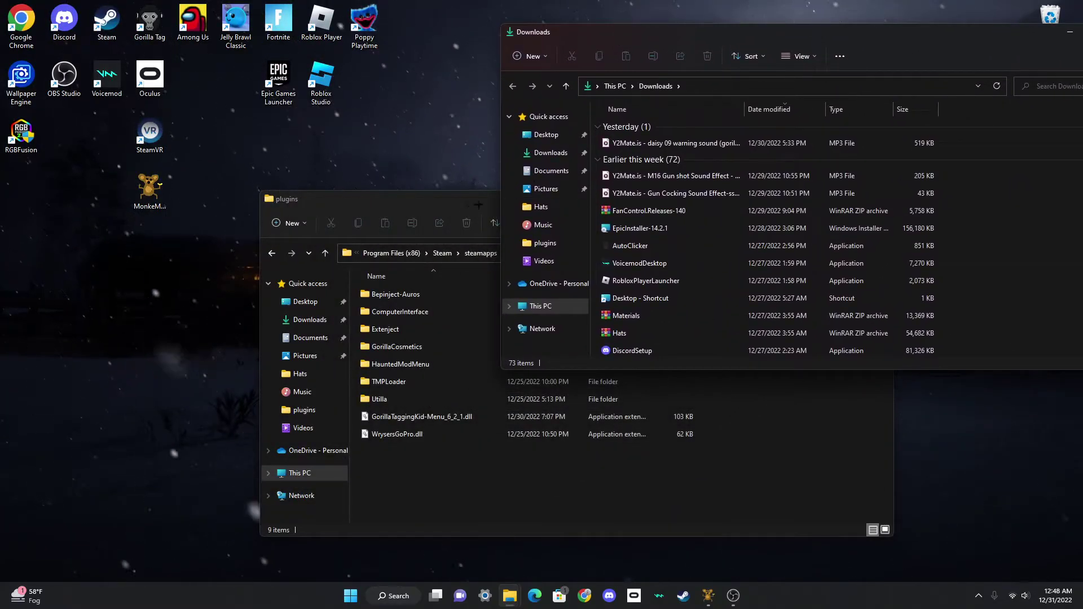
key("alt+Tab")
key("alt+Tab")
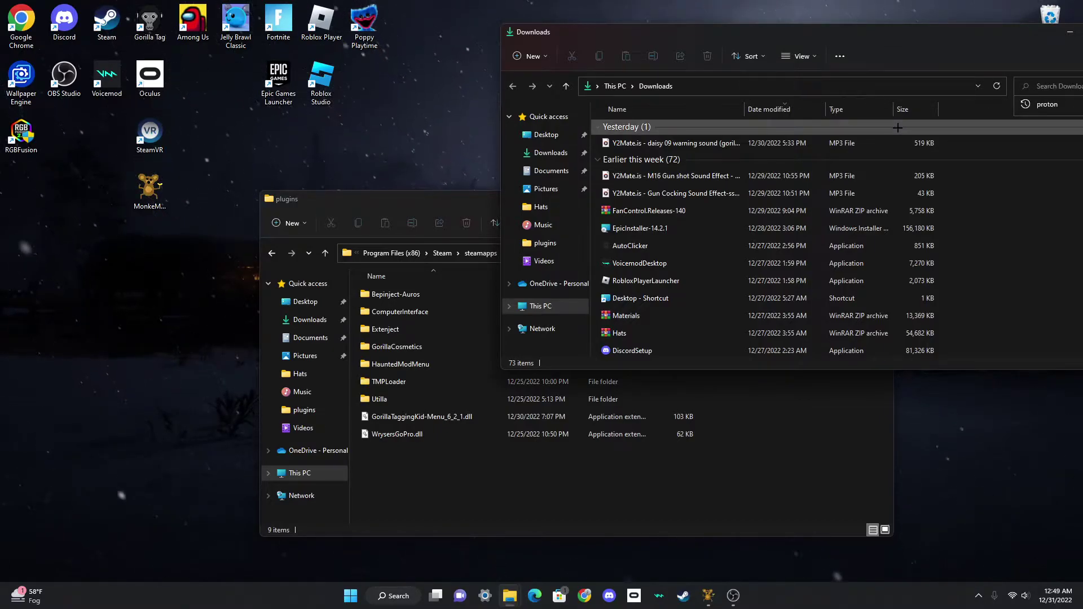
Step: Search the Downloads folder for "gor"
type("rr")
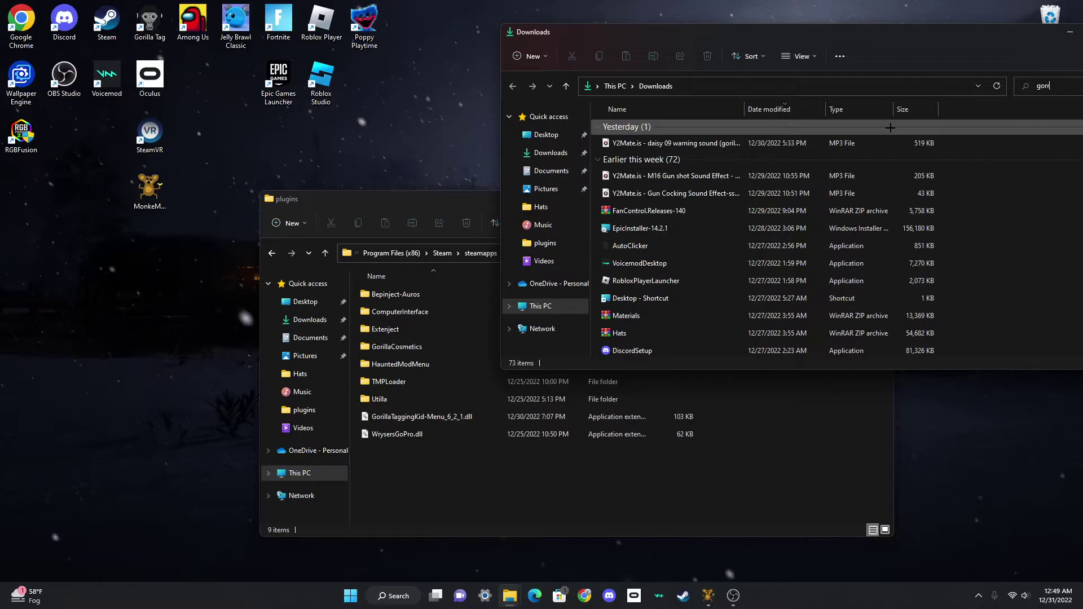
key("BackSpace")
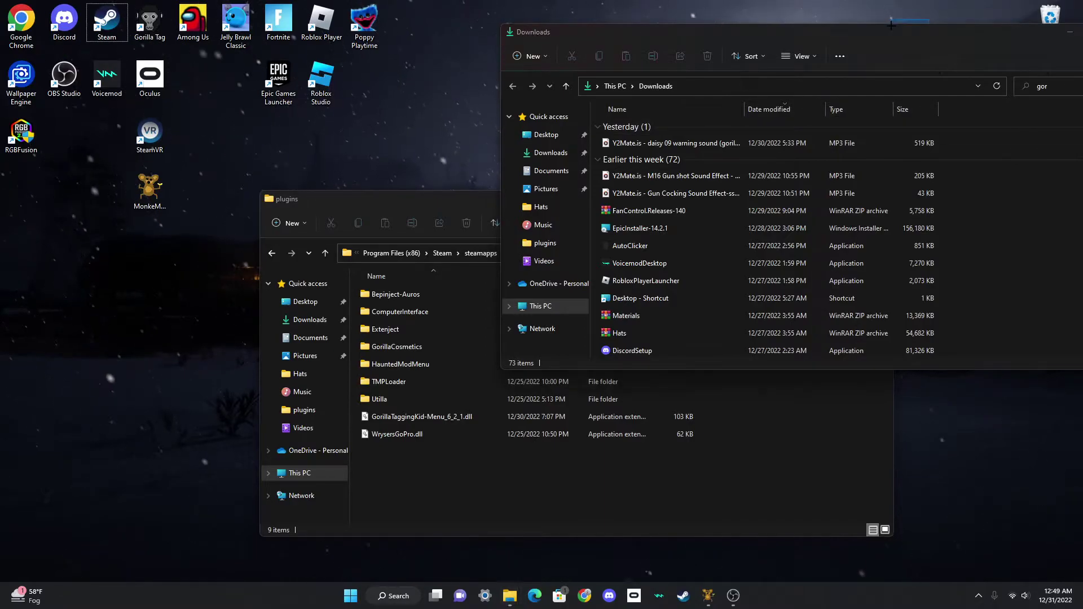
left_click_drag(878, 28, 870, 33)
left_click(1037, 90)
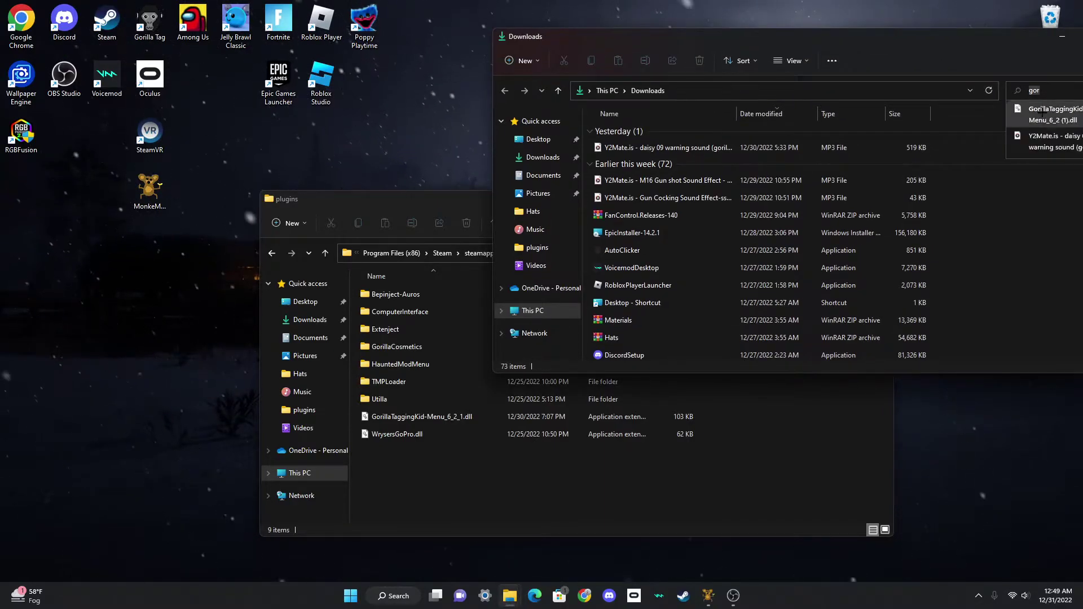
Step: Try to open GorillaTaggingKid-Menu_6_2 (1).dll from the search suggestions with WinRAR archiver
left_click(1037, 115)
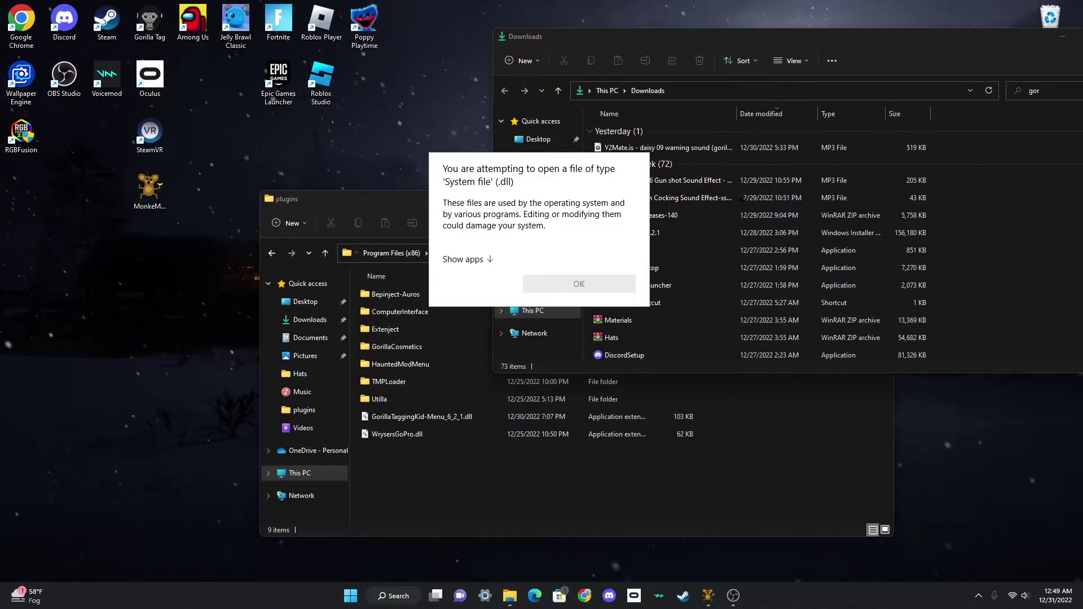
left_click(464, 258)
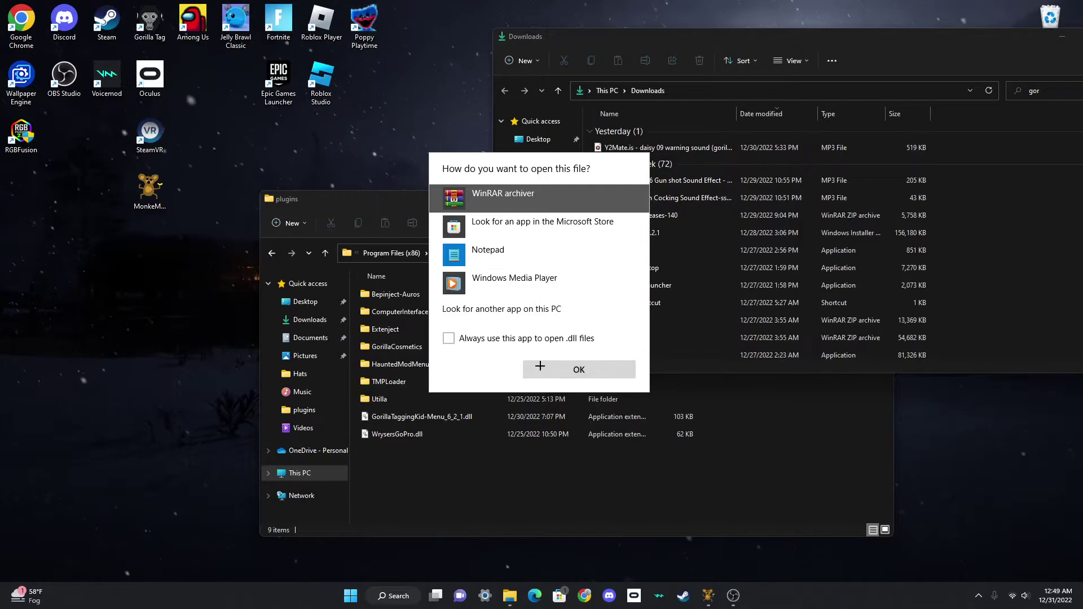
left_click(579, 369)
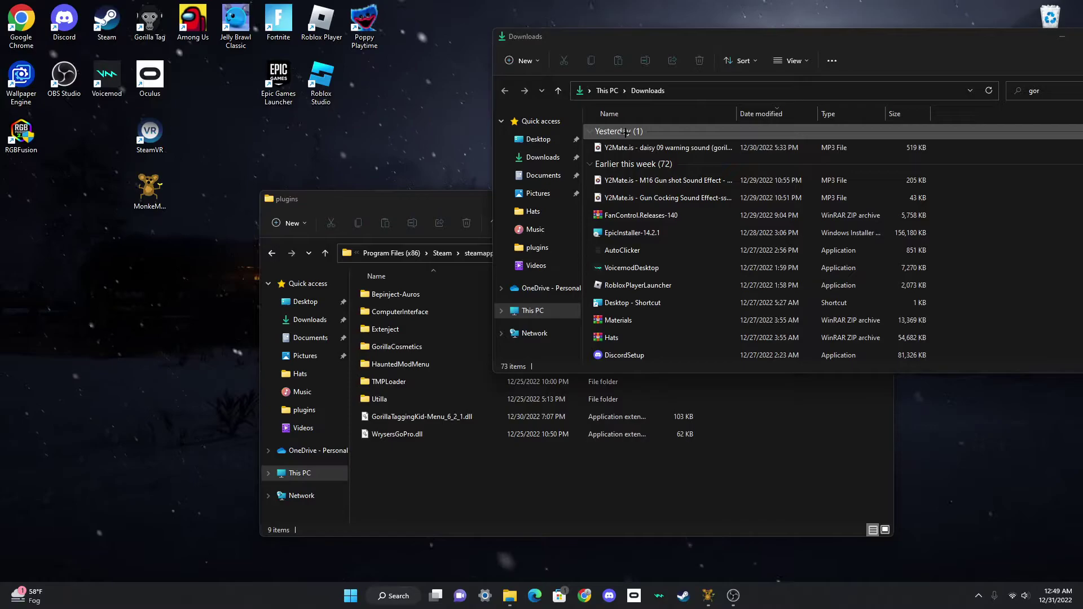
Step: Look through the whole Downloads list for downloaded Gorilla Tag mod .dll files
left_click(625, 136)
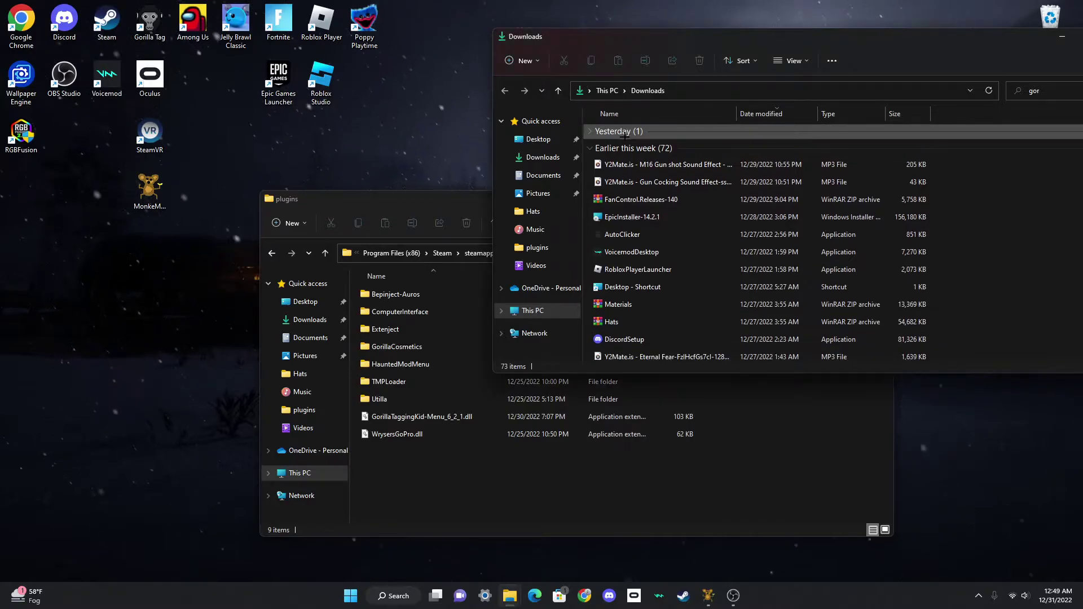
left_click(625, 135)
left_click(597, 137)
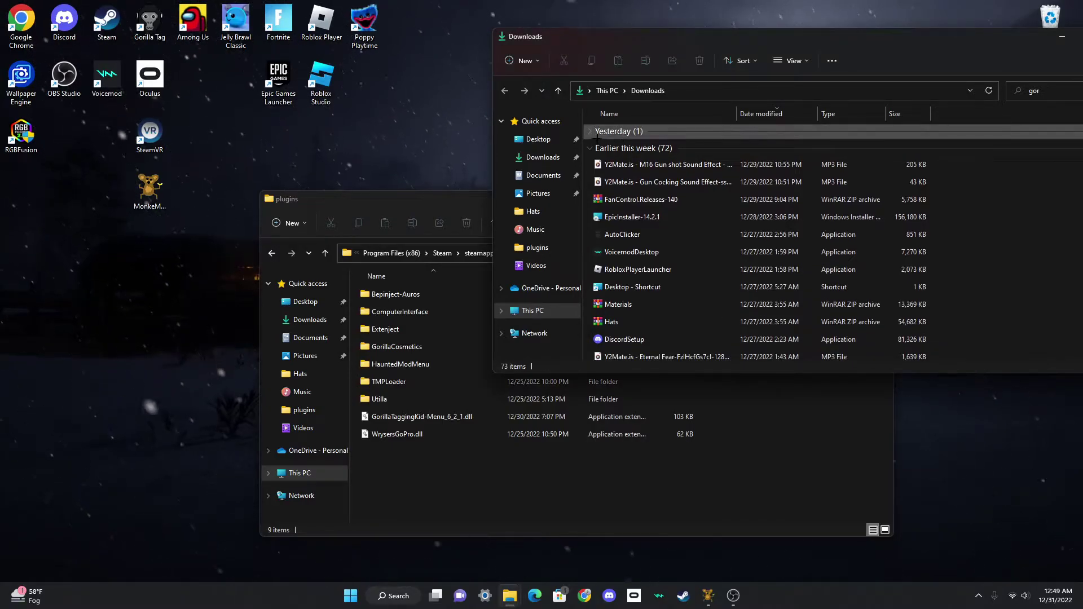
left_click(589, 130)
left_click(705, 147)
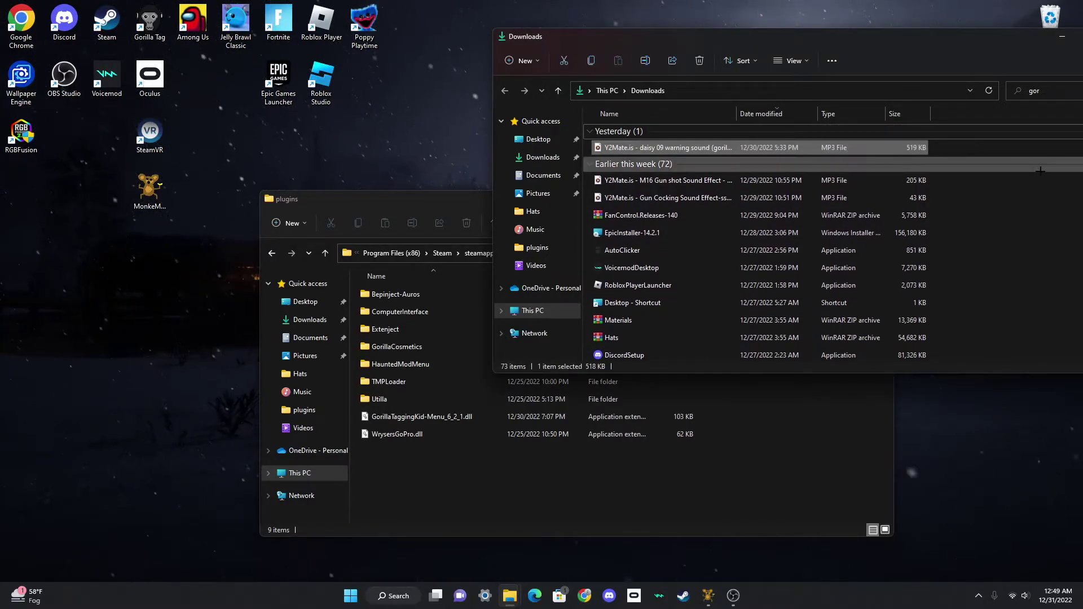
scroll(911, 177, "down", 5)
scroll(897, 214, "up", 5)
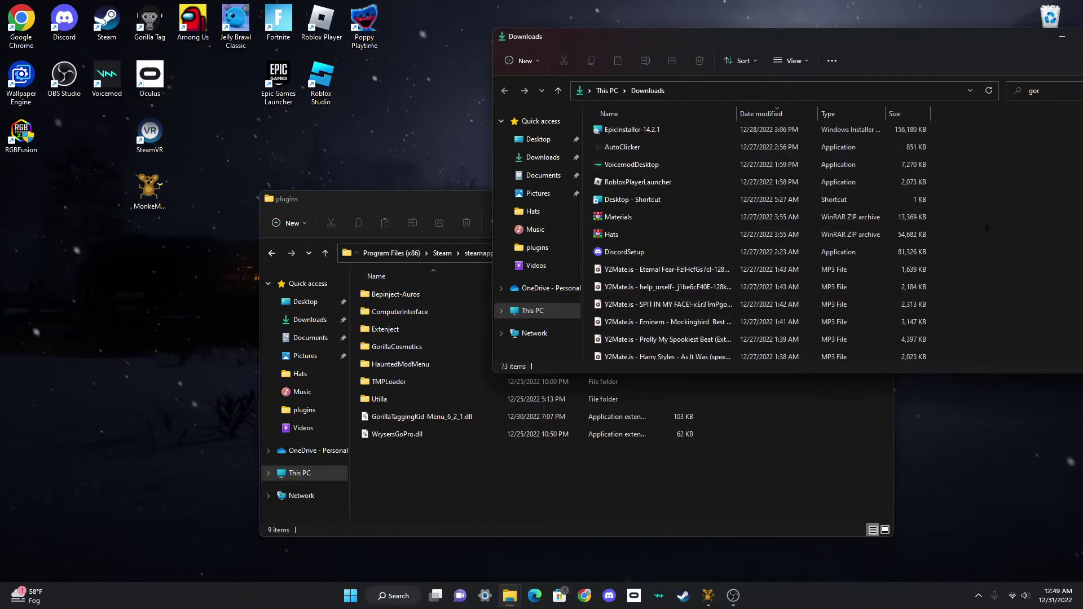
scroll(755, 282, "down", 10)
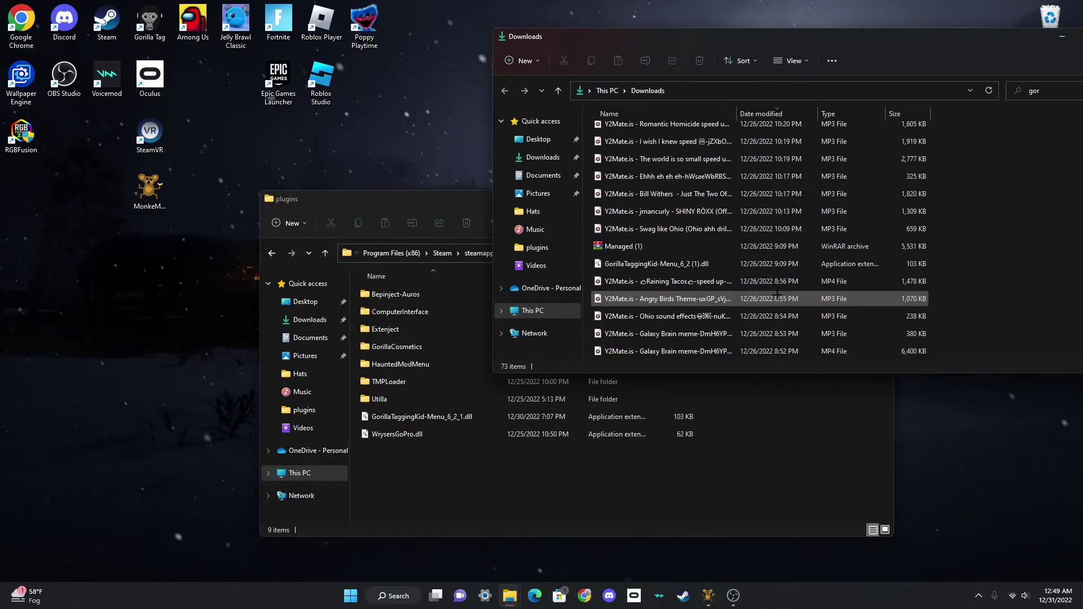
scroll(753, 292, "down", 3)
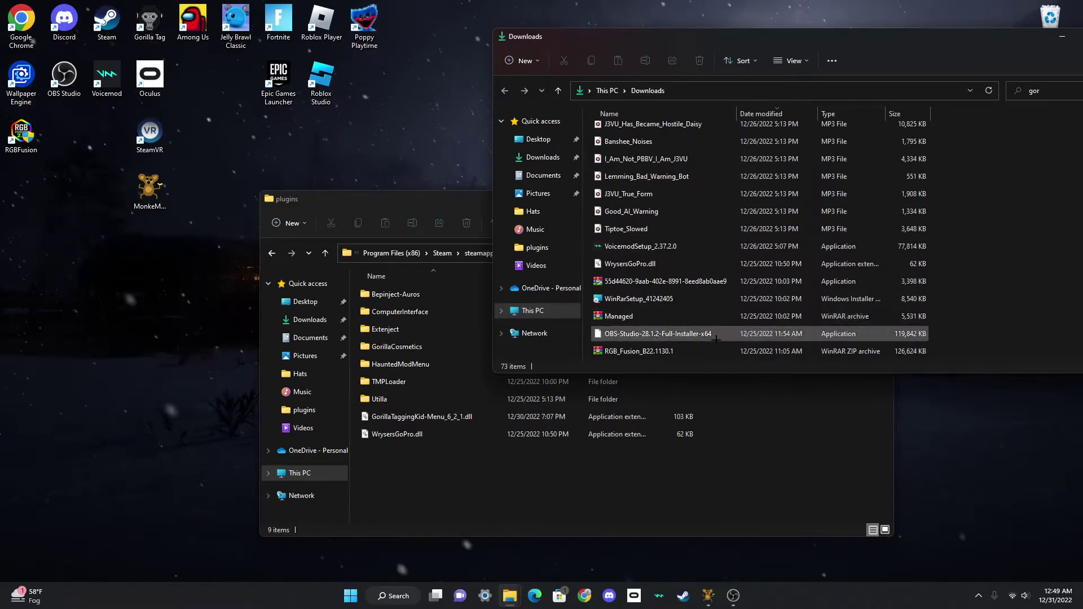
scroll(682, 290, "up", 4)
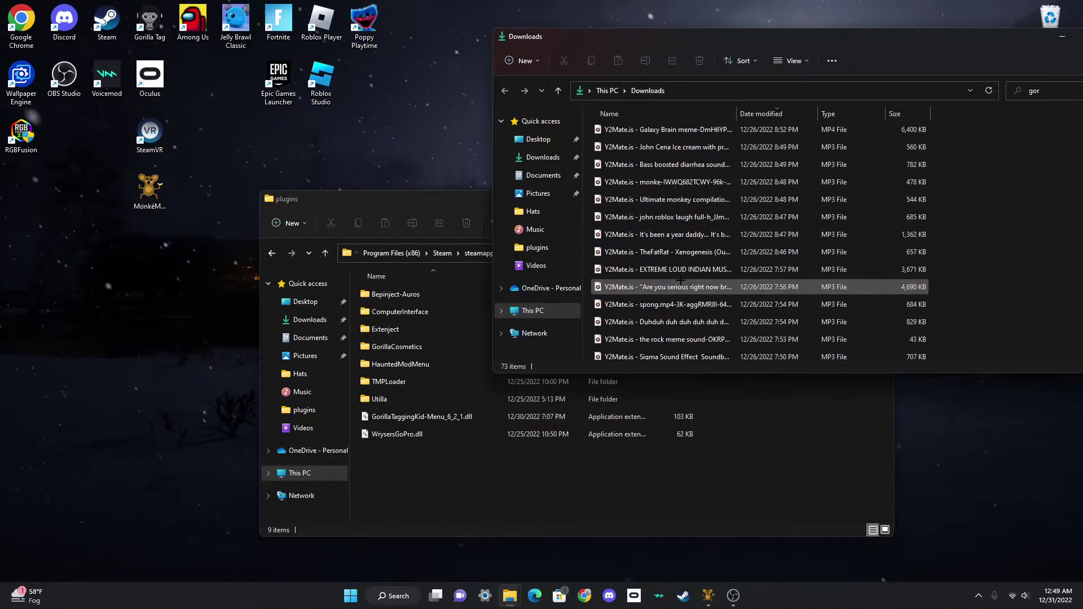
scroll(676, 285, "down", 2)
scroll(676, 284, "down", 3)
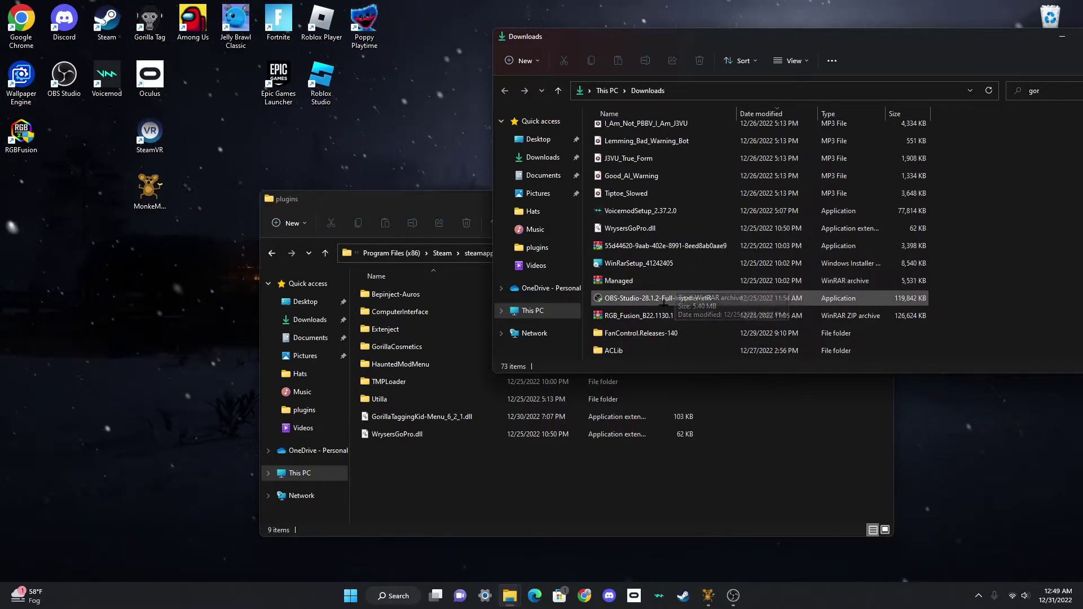
scroll(648, 271, "up", 1)
left_click(537, 160)
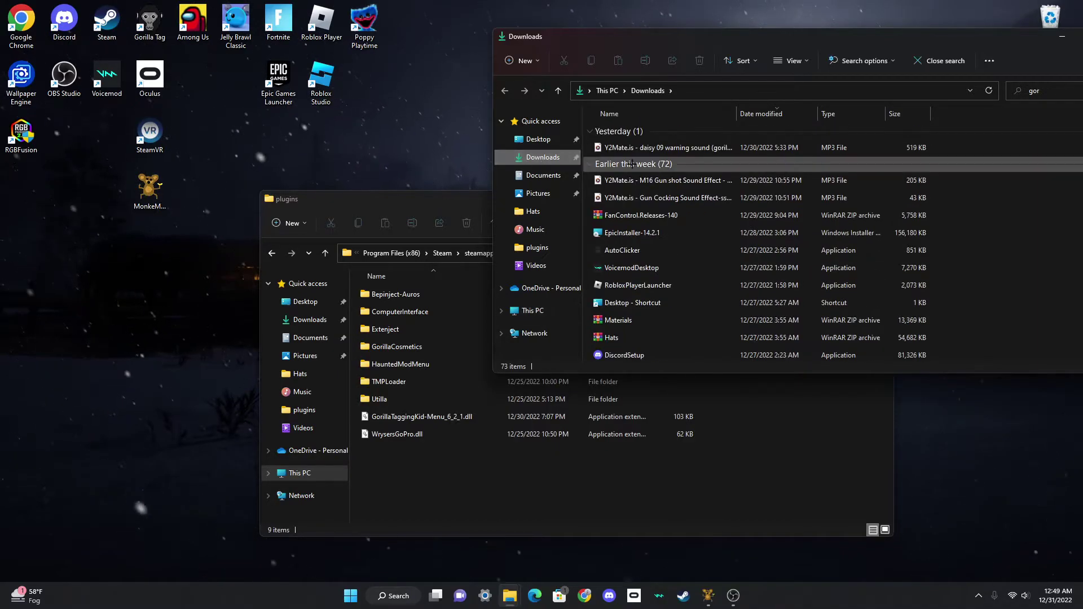
scroll(657, 197, "down", 6)
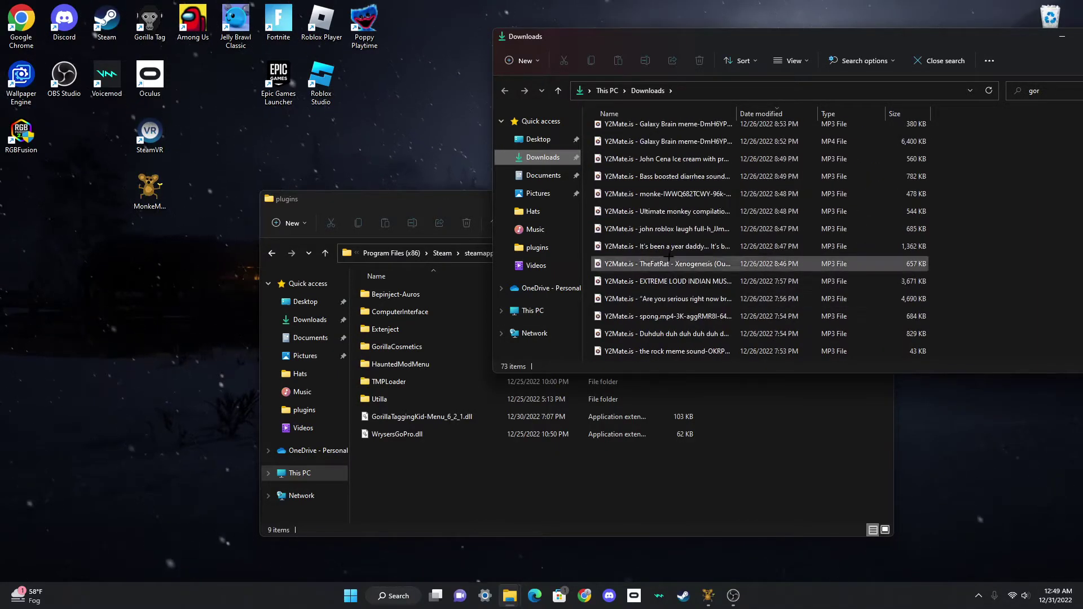
scroll(666, 265, "down", 4)
scroll(666, 263, "up", 5)
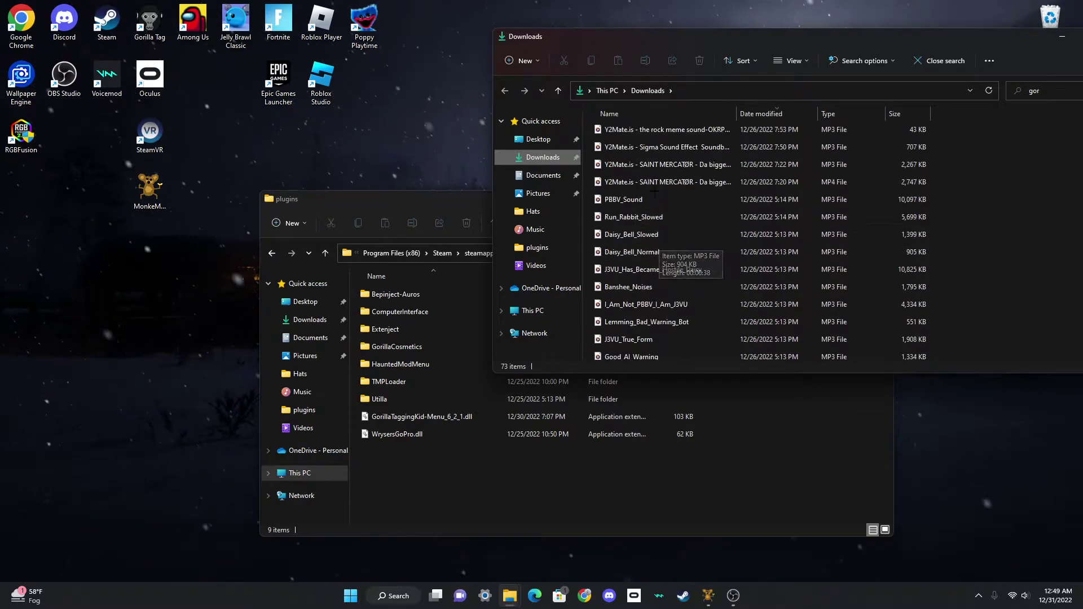
Step: Sort the Downloads folder by date modified with the oldest files first
left_click(691, 115)
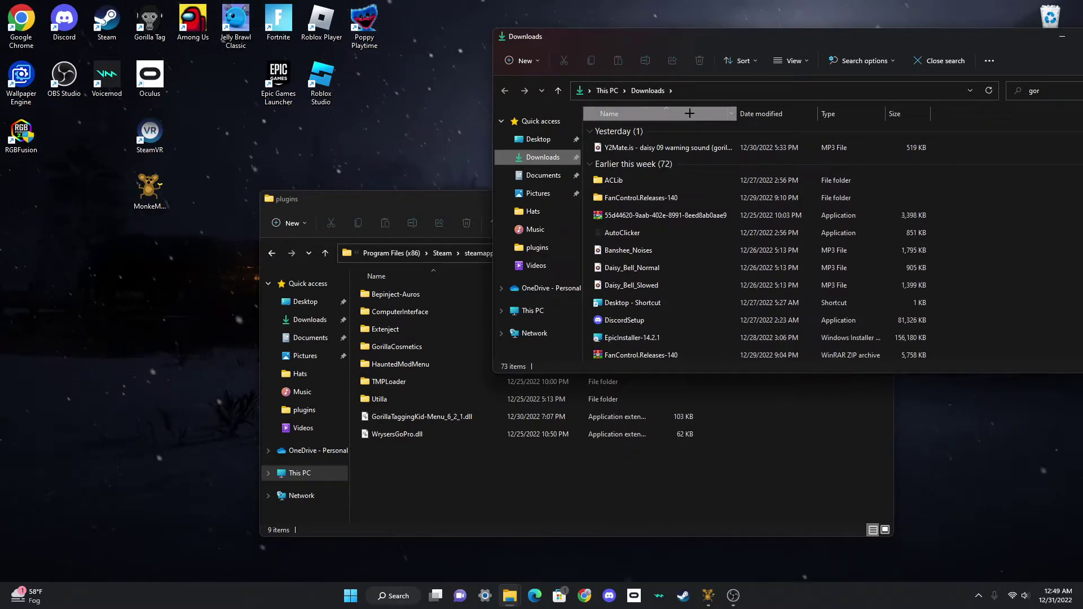
left_click(761, 113)
left_click(763, 112)
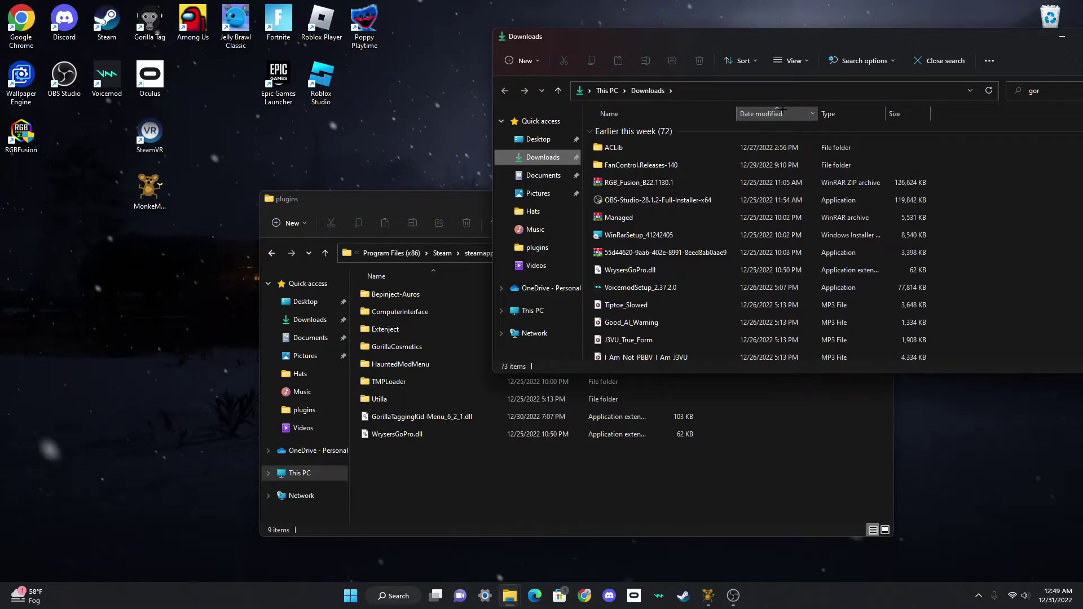
left_click(784, 113)
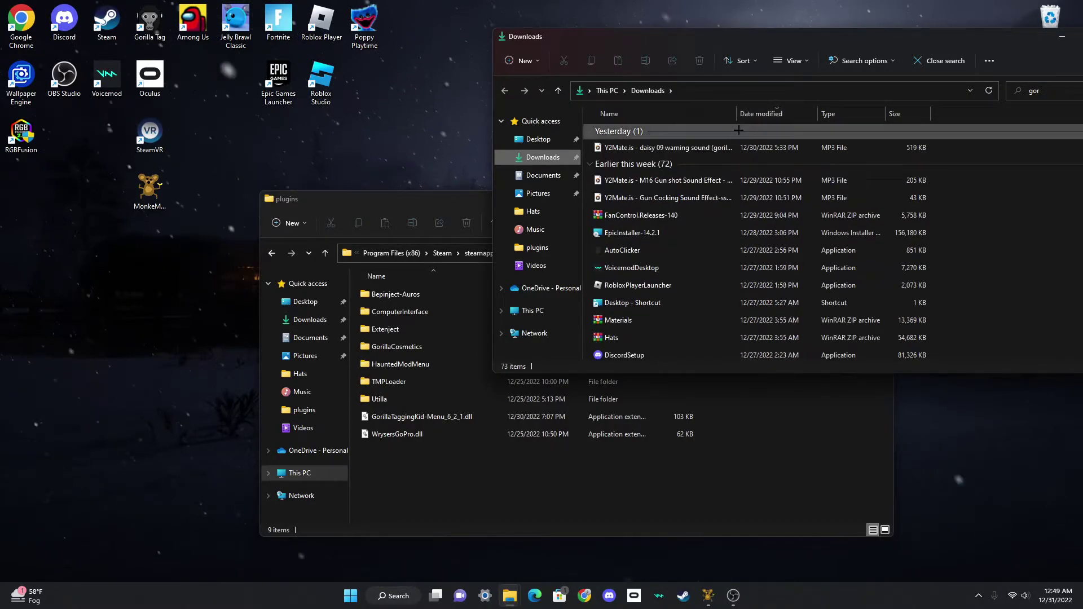
left_click(785, 112)
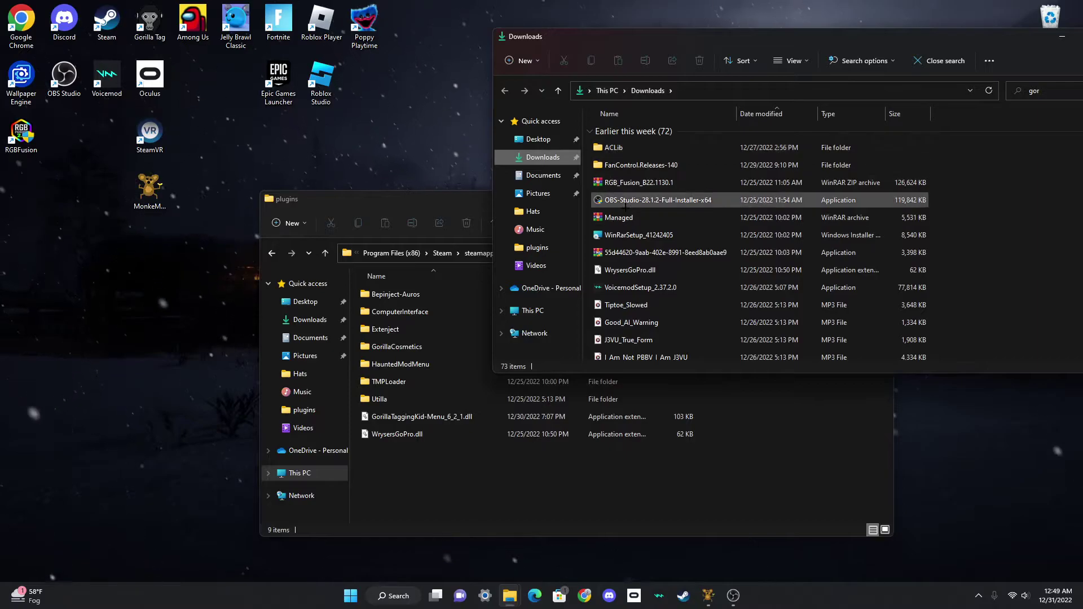
Step: Try to move WrysersGoPro.dll from Downloads into the plugins folder, then cancel replacing the existing file
left_click_drag(637, 269, 540, 424)
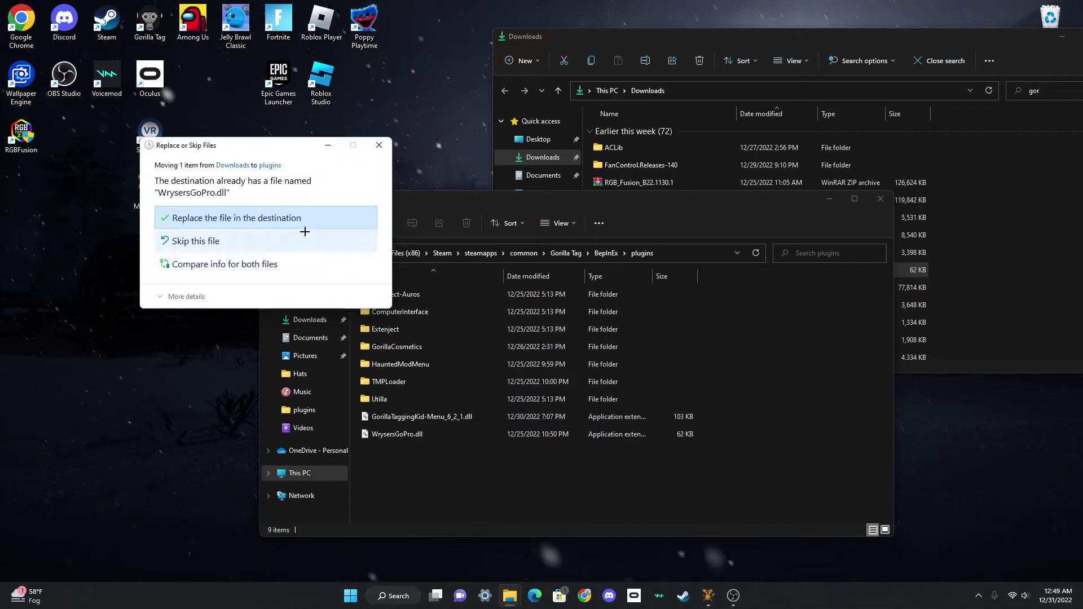
left_click(378, 147)
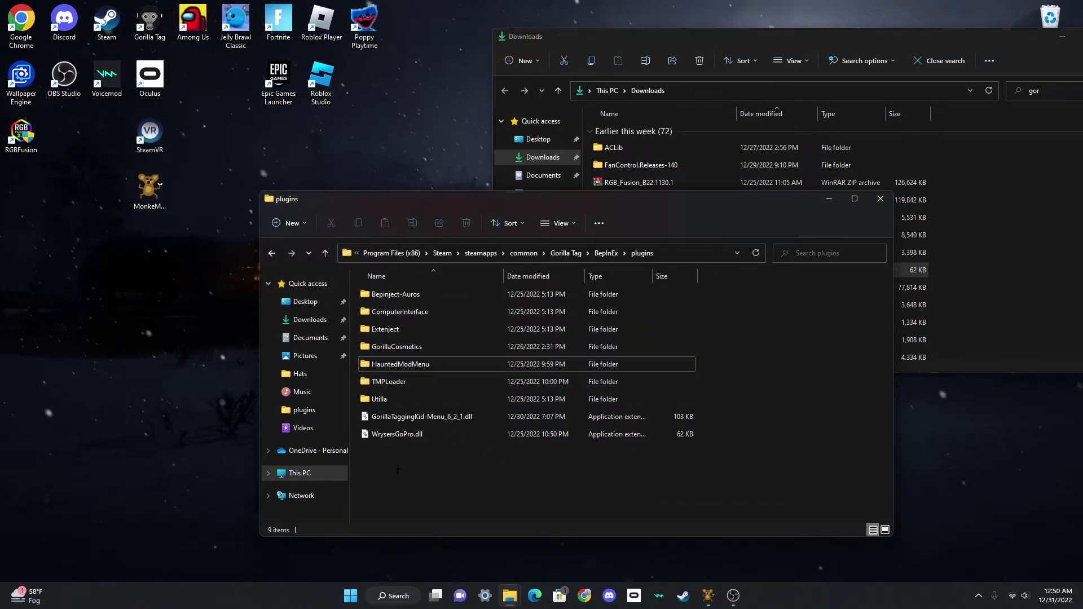
Step: Close the plugins and Downloads folder windows to get back to Monke Mod Manager
left_click_drag(892, 203, 826, 200)
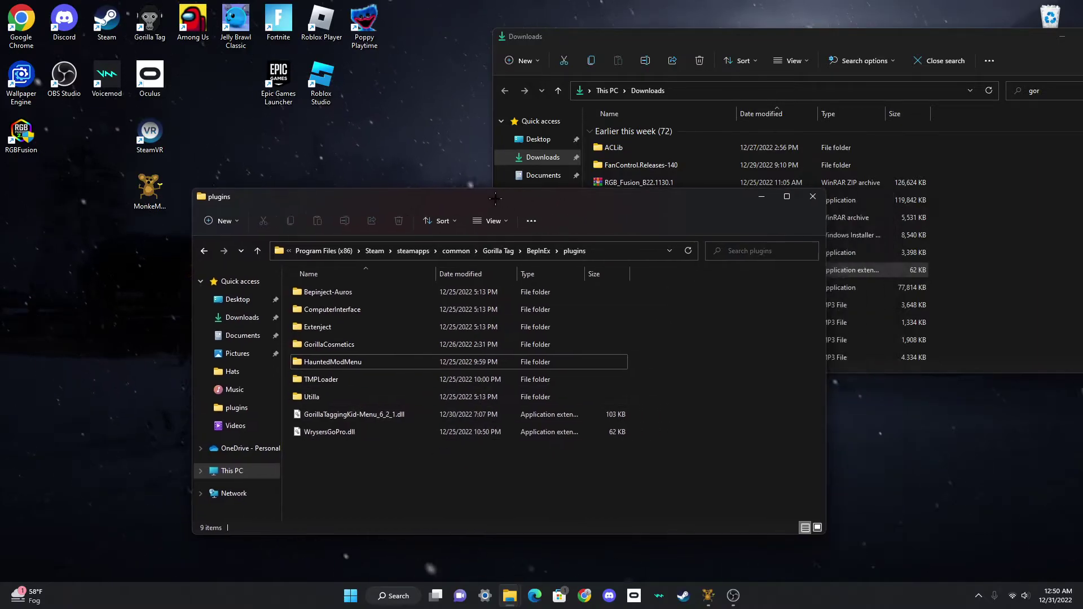
left_click(812, 196)
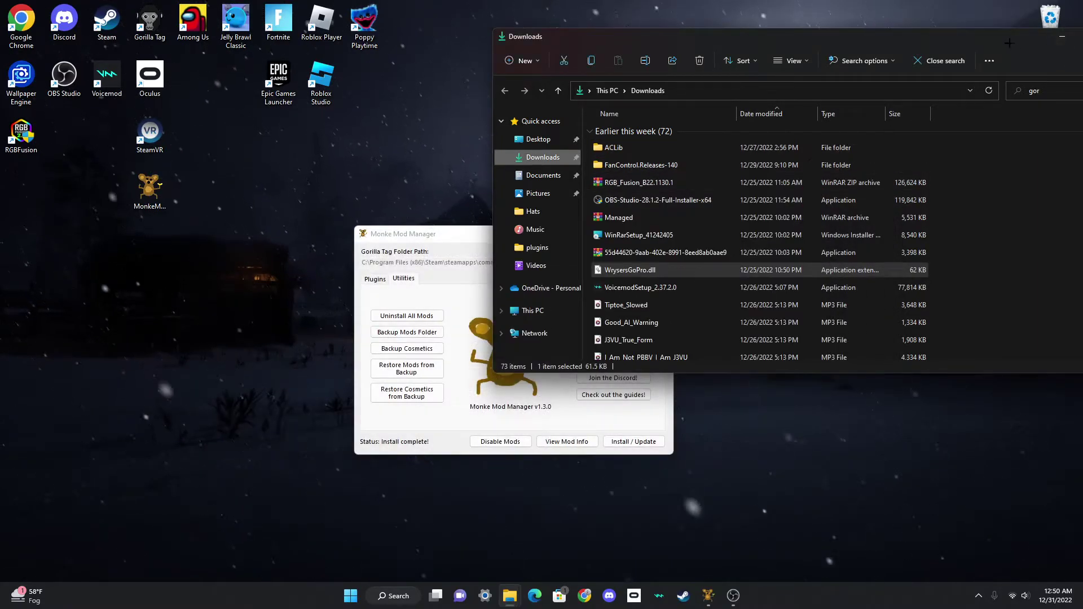
left_click_drag(1049, 37, 906, 39)
left_click(971, 39)
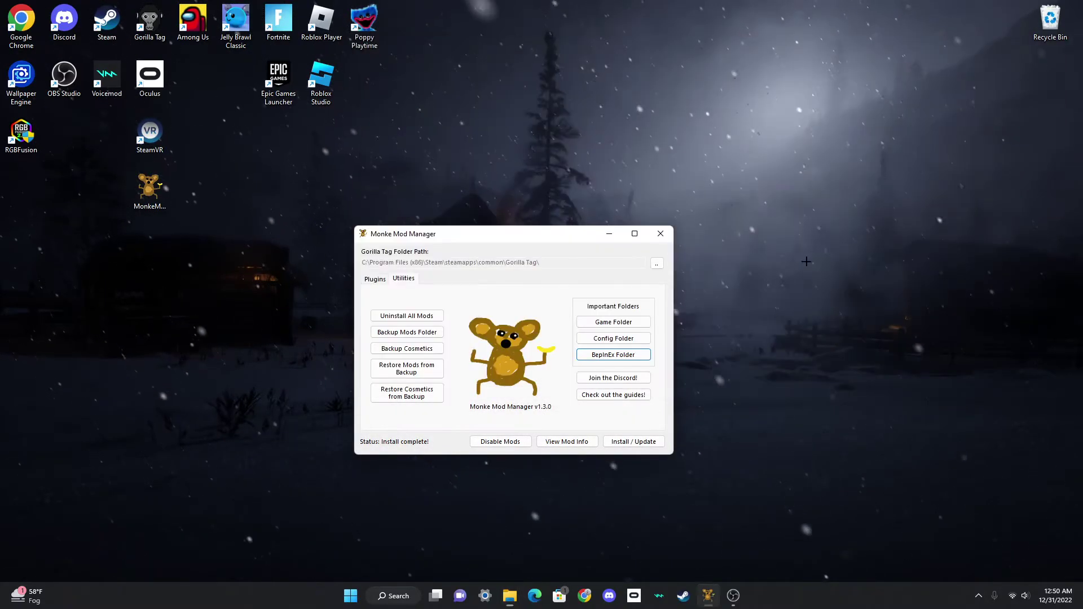
Step: Run Install / Update in Monke Mod Manager and close the manager once the install is complete
left_click(621, 439)
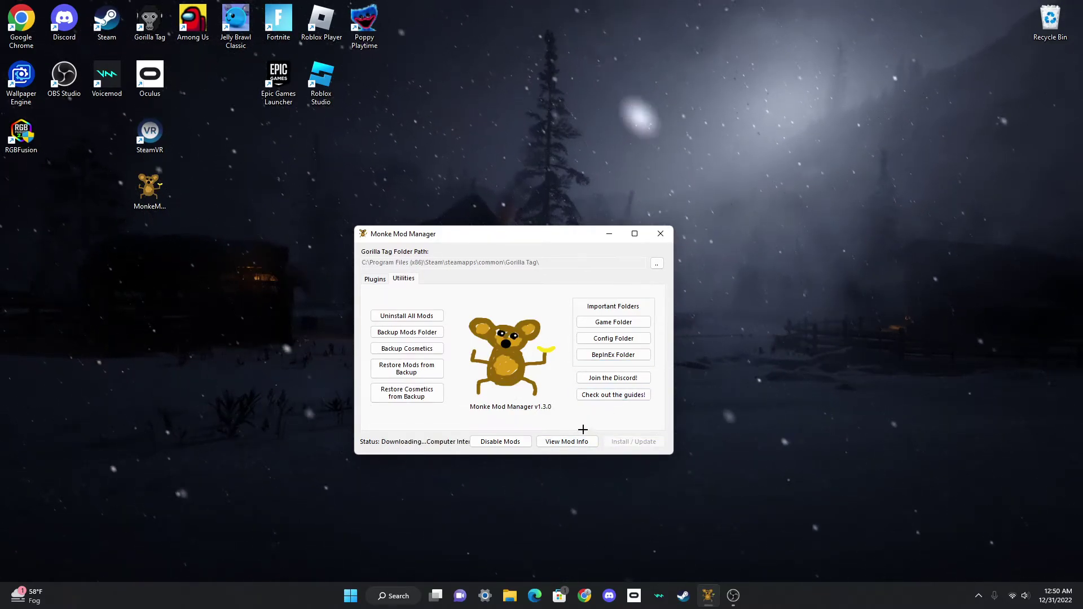
left_click_drag(487, 233, 498, 262)
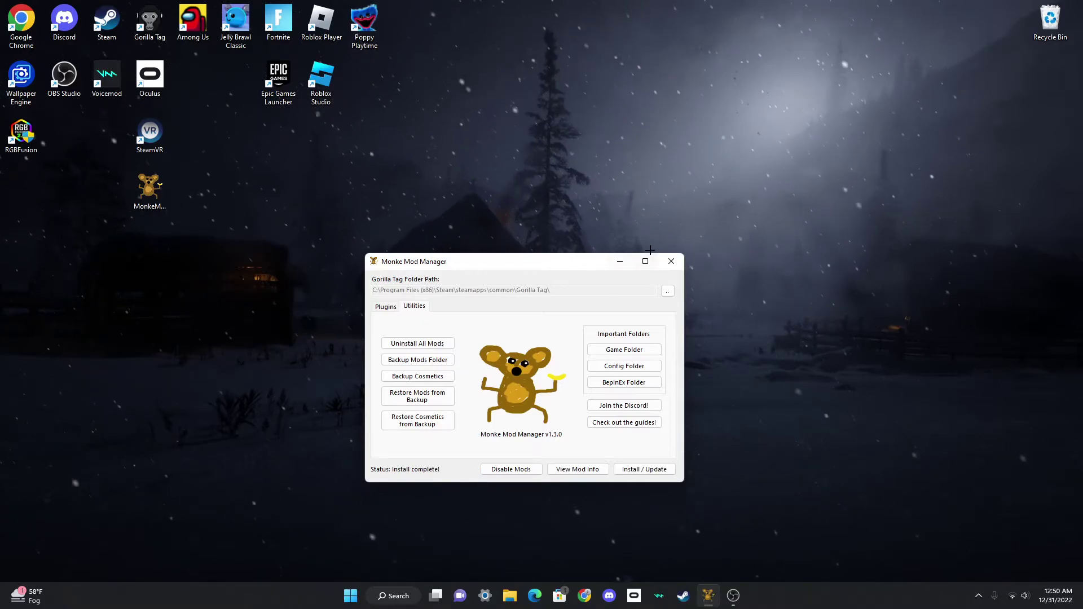
left_click(671, 262)
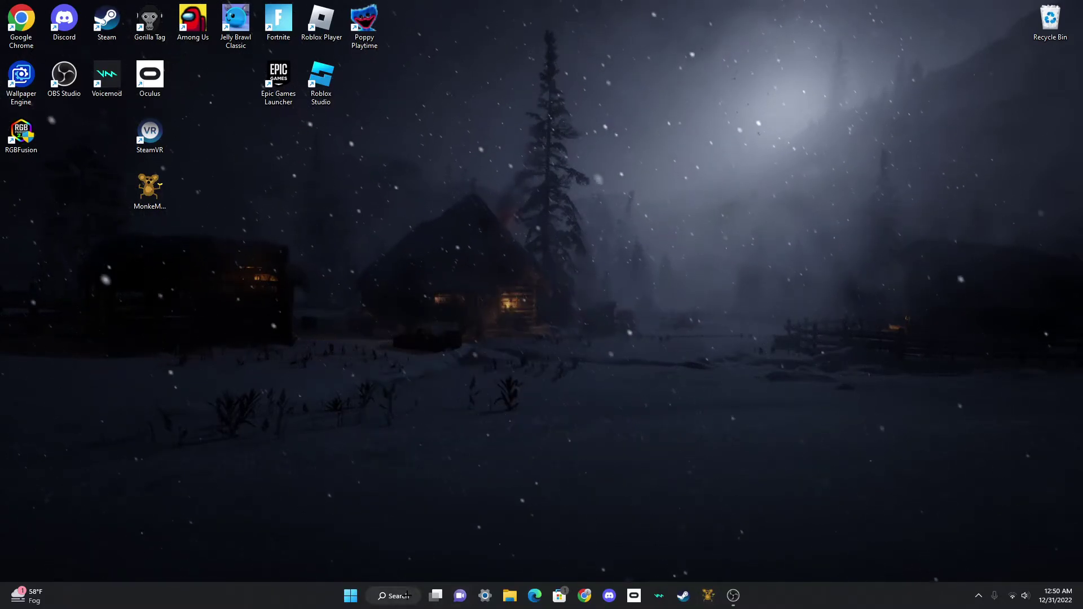
Step: Search the web in Chrome for winrar download, open the win-rar.com download page, and close the search results
left_click(584, 596)
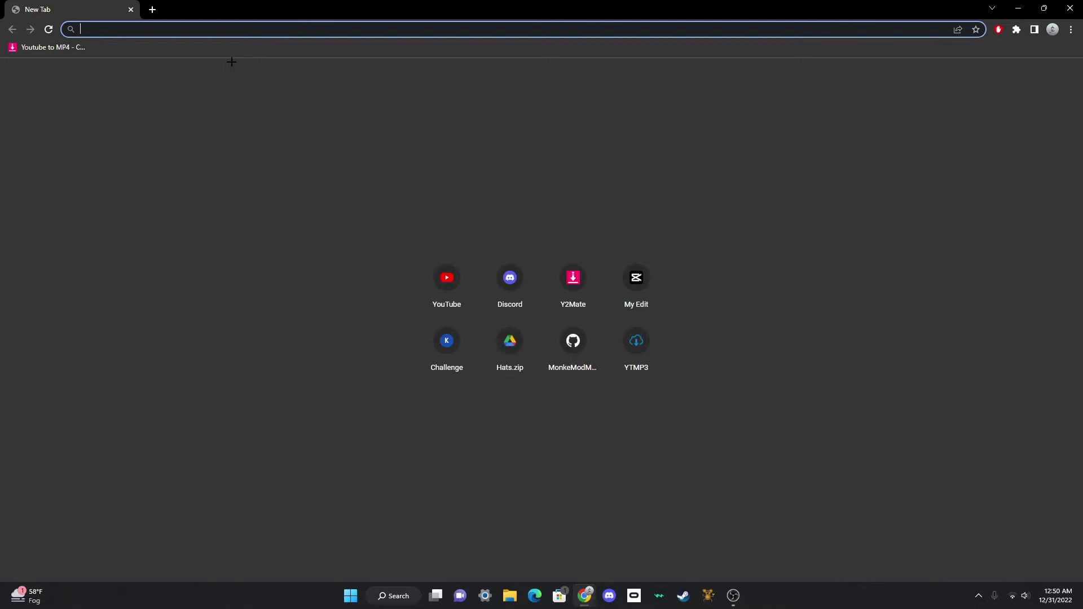
type("win")
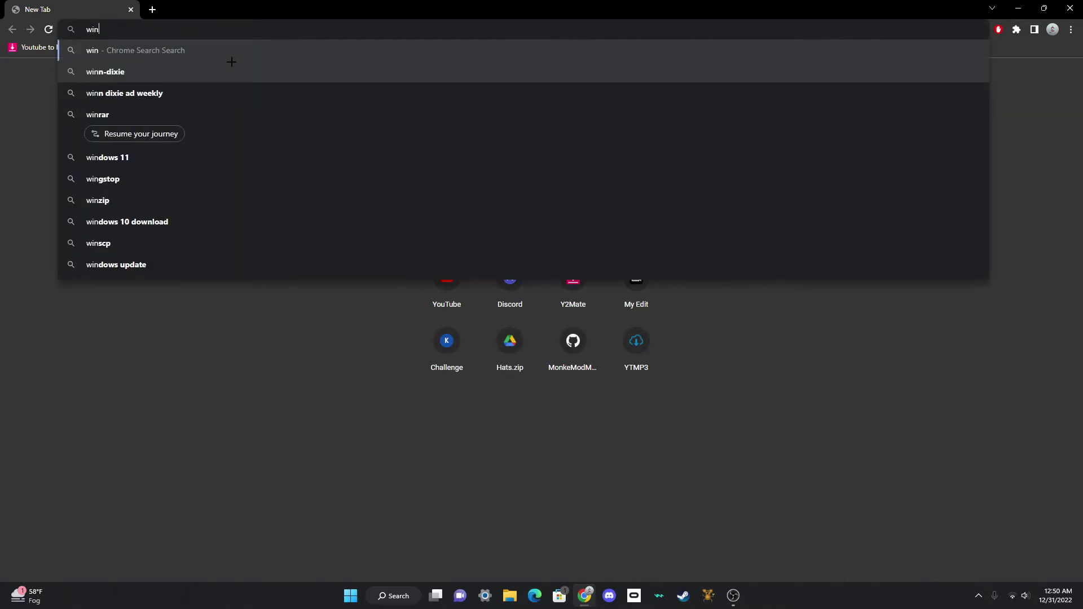
type("rar")
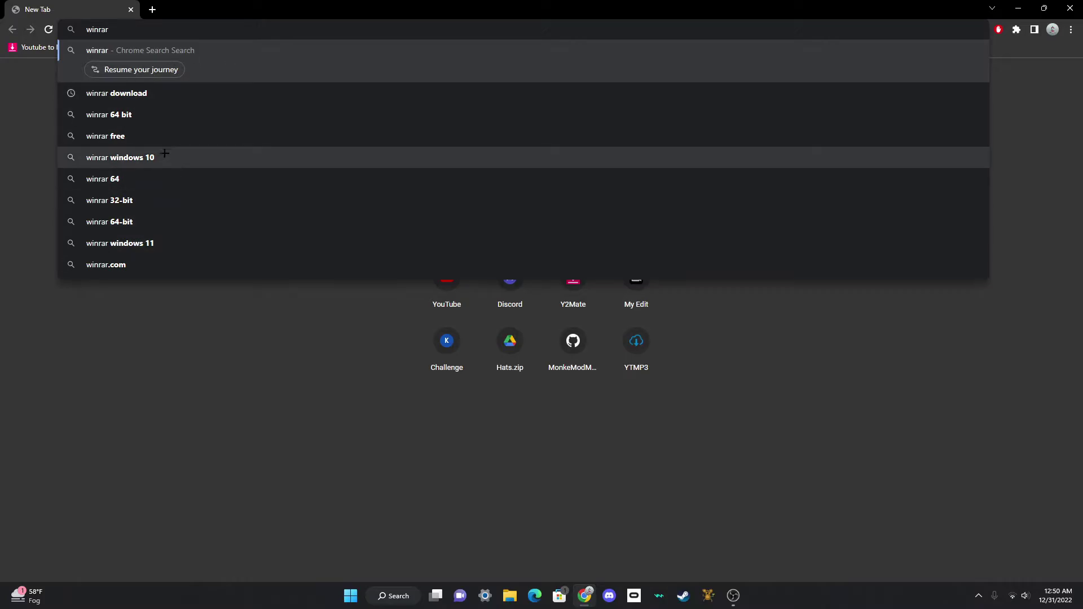
left_click(151, 90)
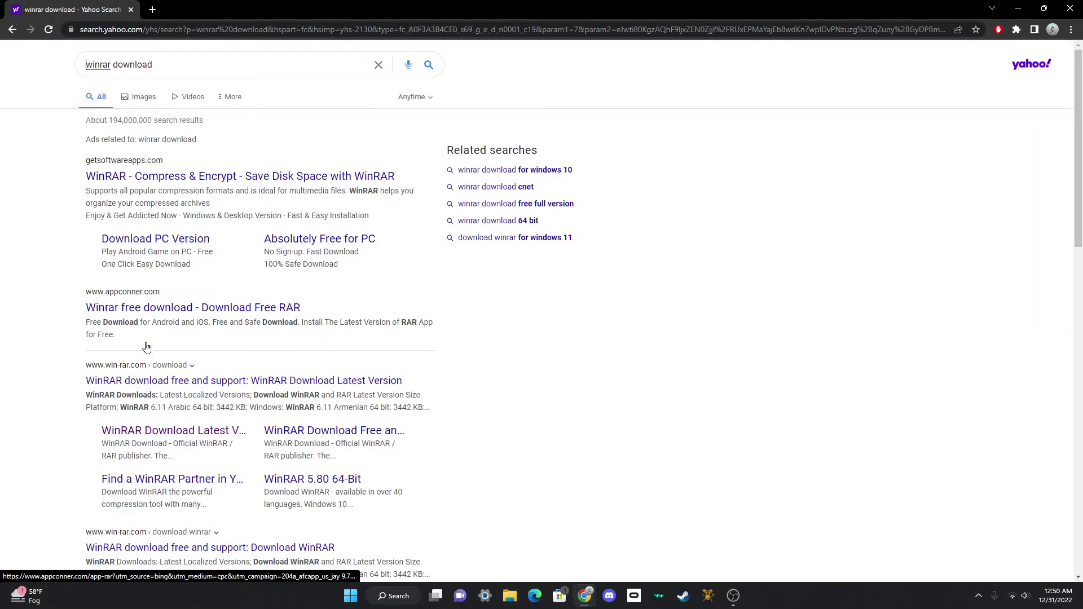
left_click(177, 431)
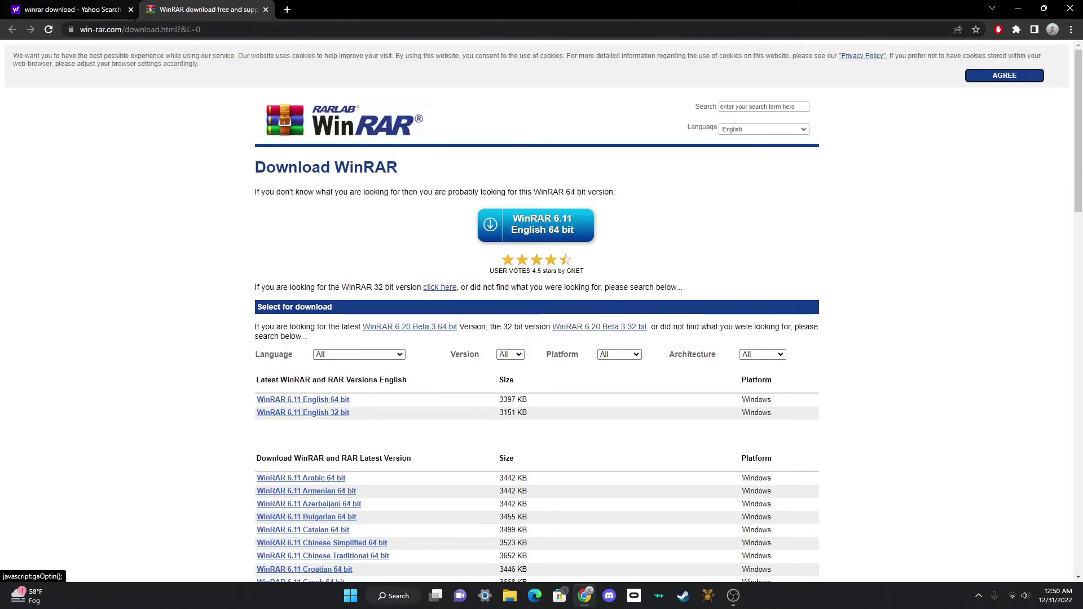
left_click(113, 10)
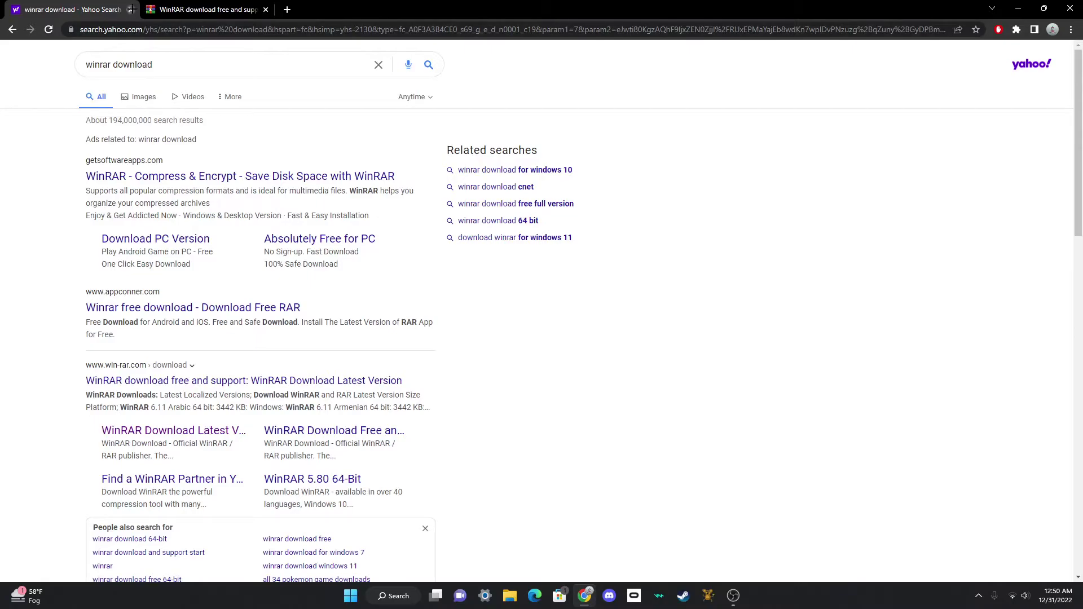
left_click(131, 9)
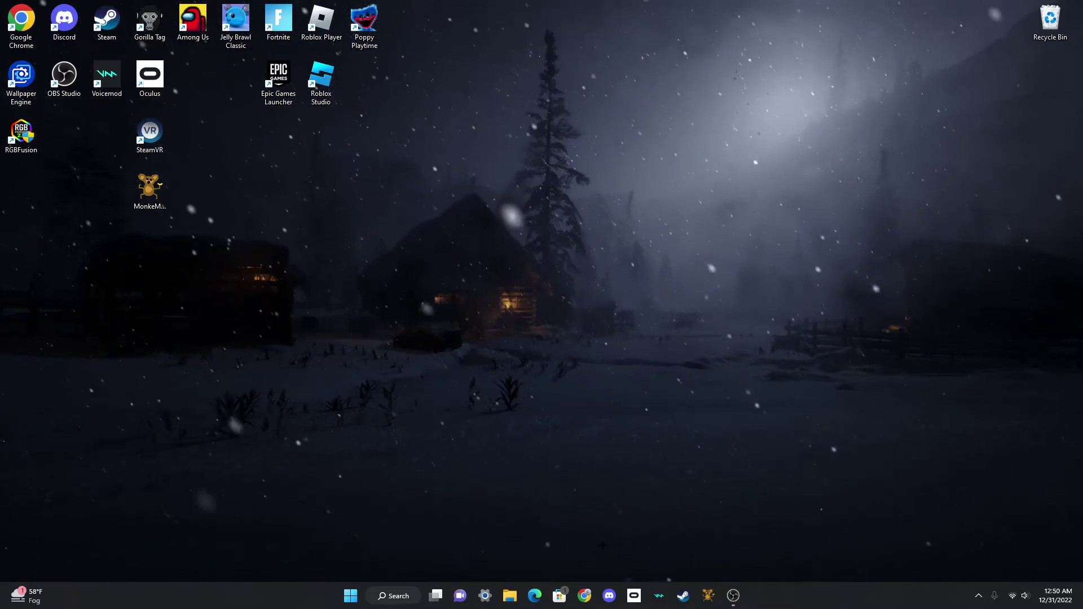
Step: Open the Managed (1) archive from File Explorer's recent files and bring its whole WinRAR window into view
key("super+s")
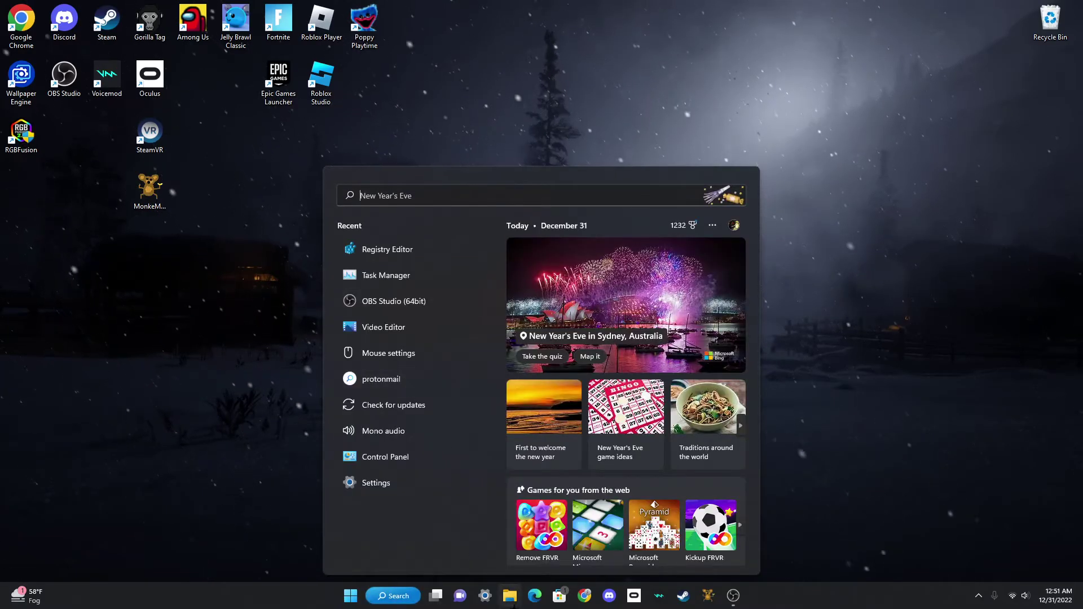
left_click(511, 597)
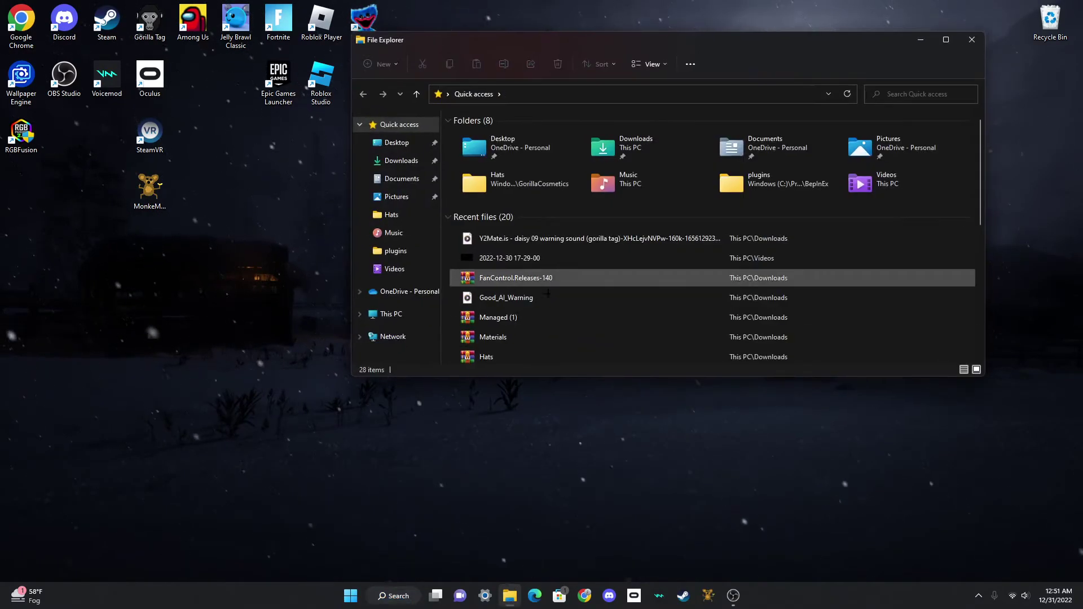
scroll(517, 276, "down", 1)
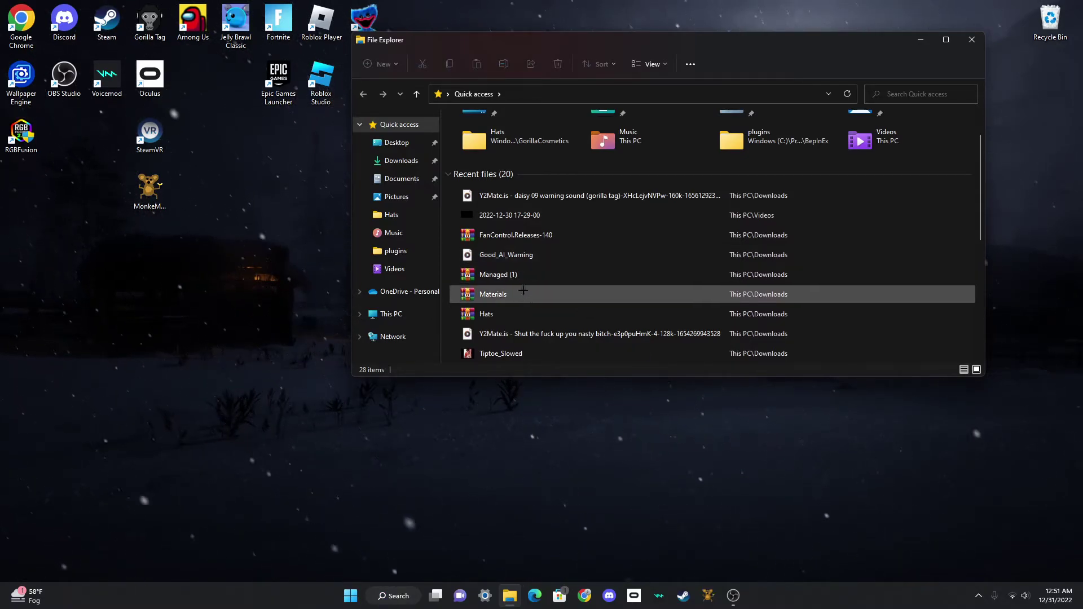
double_click(529, 273)
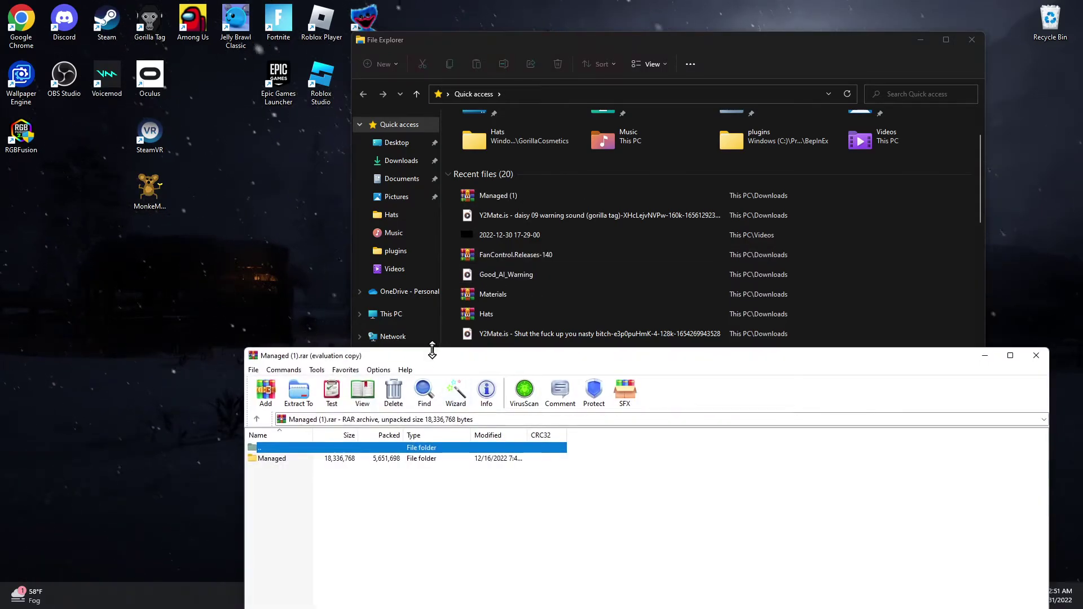
left_click_drag(432, 350, 381, 71)
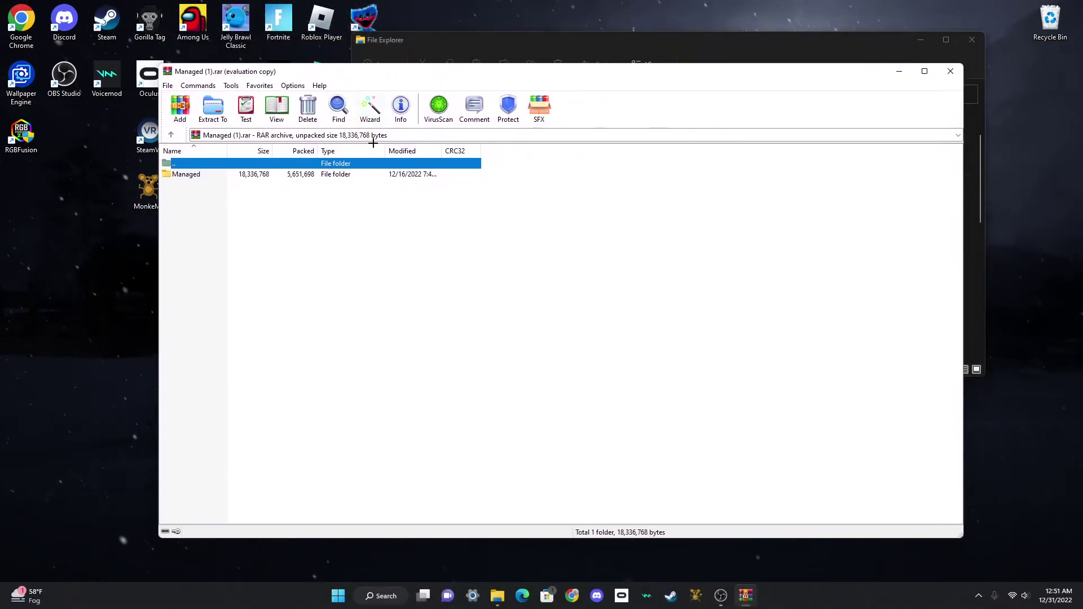
Step: Examine the .dll files in the archive's Managed folder, then close WinRAR and File Explorer
left_click(297, 175)
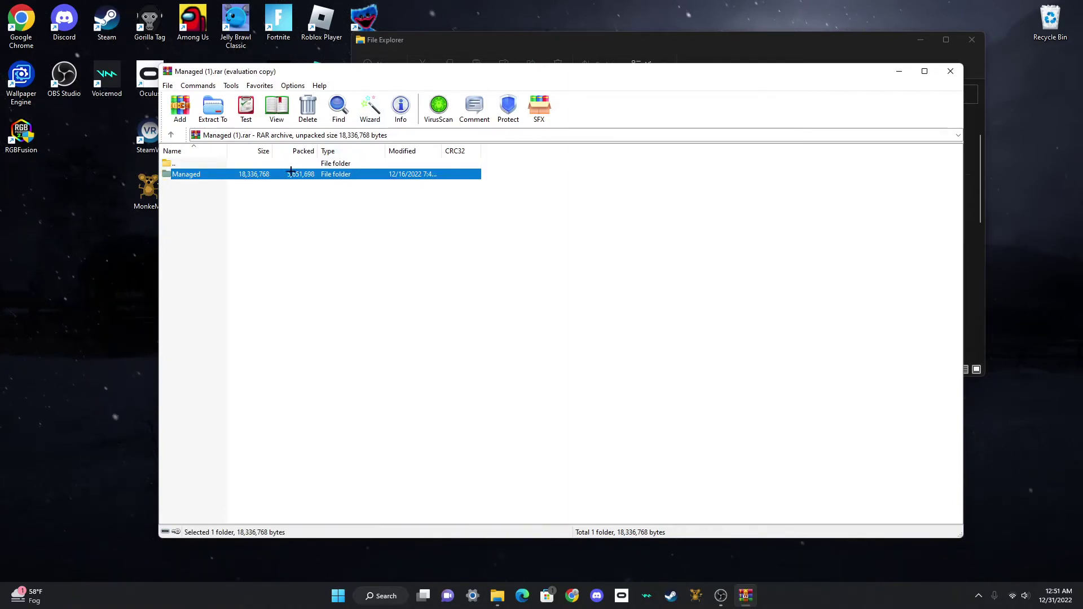
left_click(284, 168)
double_click(276, 176)
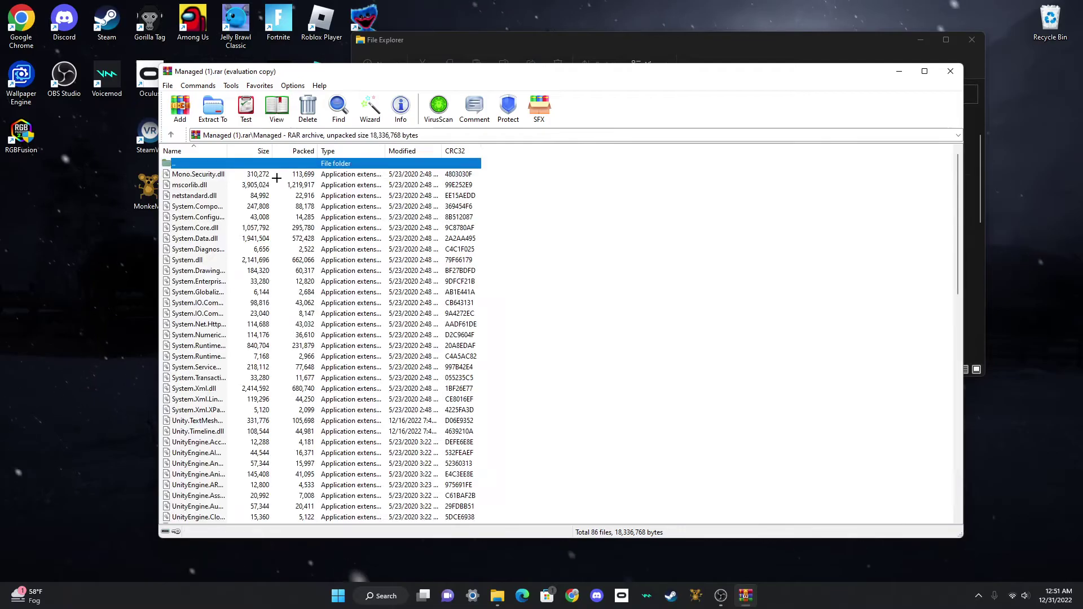
left_click(350, 176)
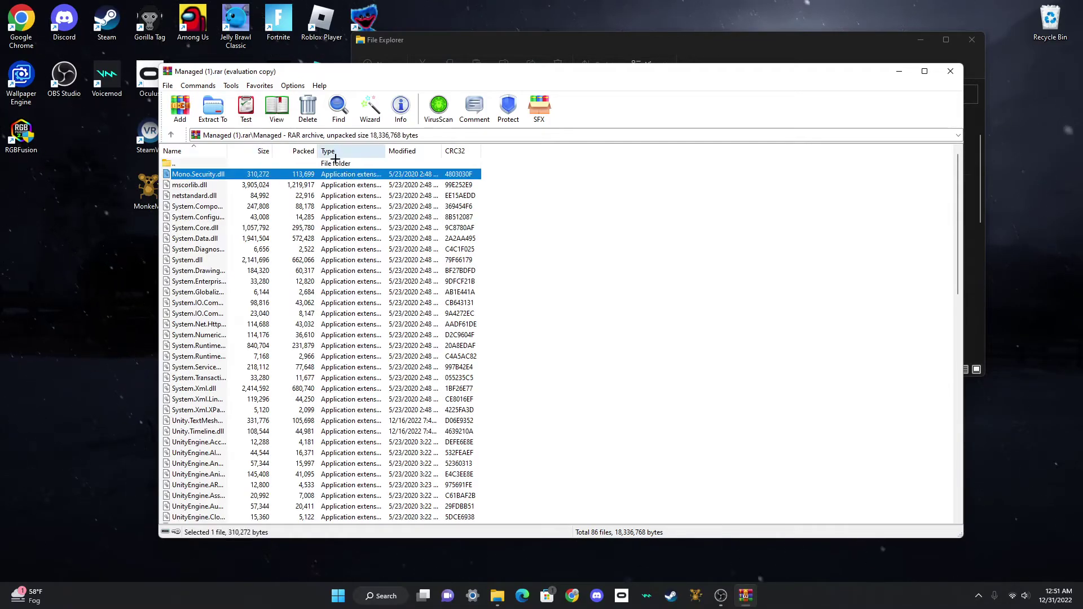
left_click(506, 179)
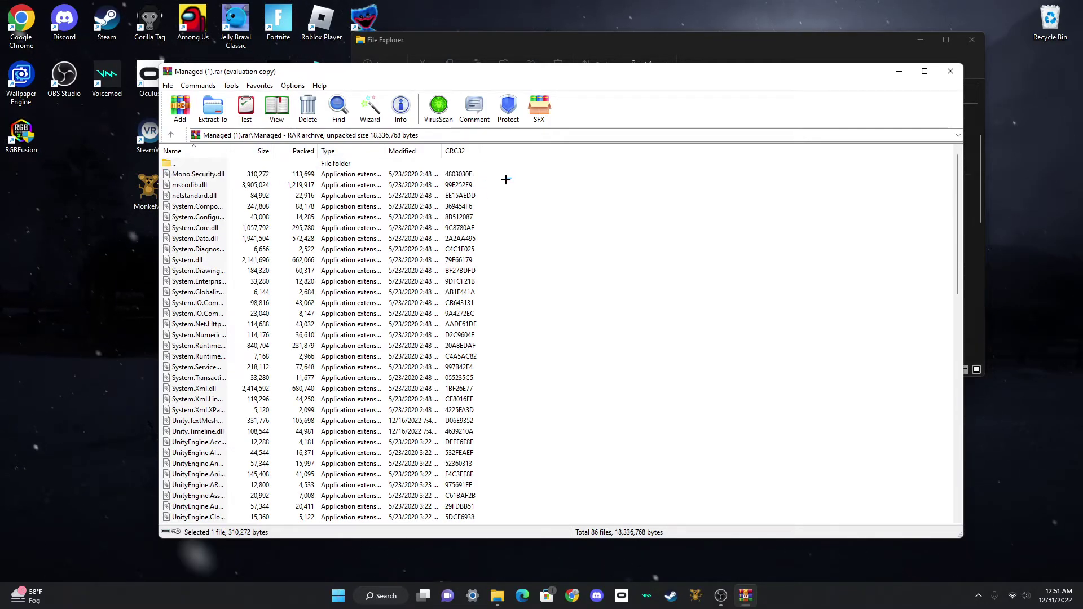
left_click(950, 71)
left_click(972, 39)
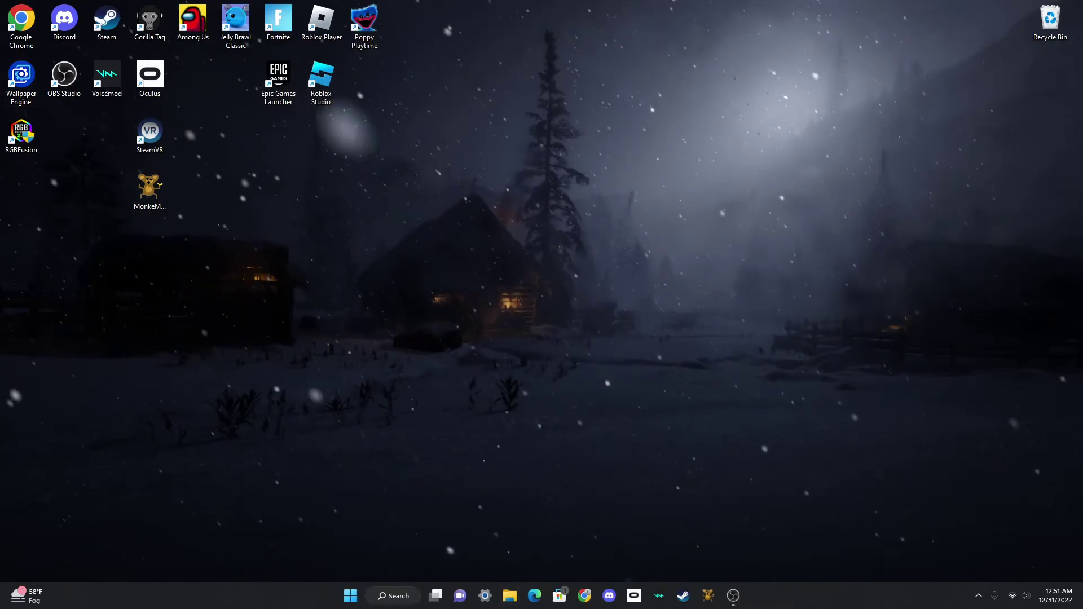
Step: Switch to Steam, clear the library search, and browse the local files of Gorilla Tag
double_click(107, 22)
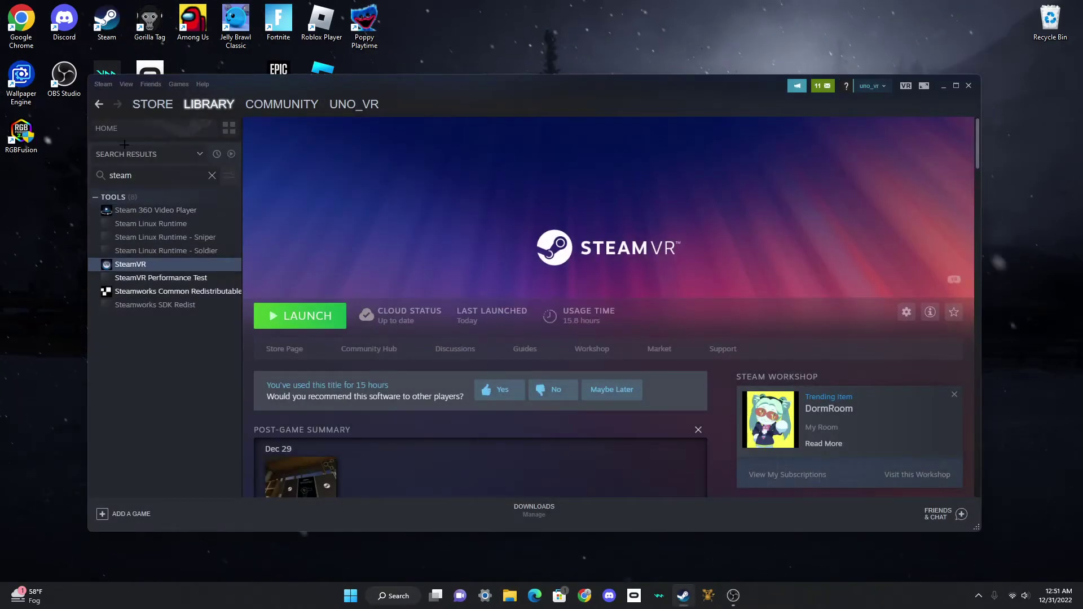
left_click(210, 175)
left_click(133, 223)
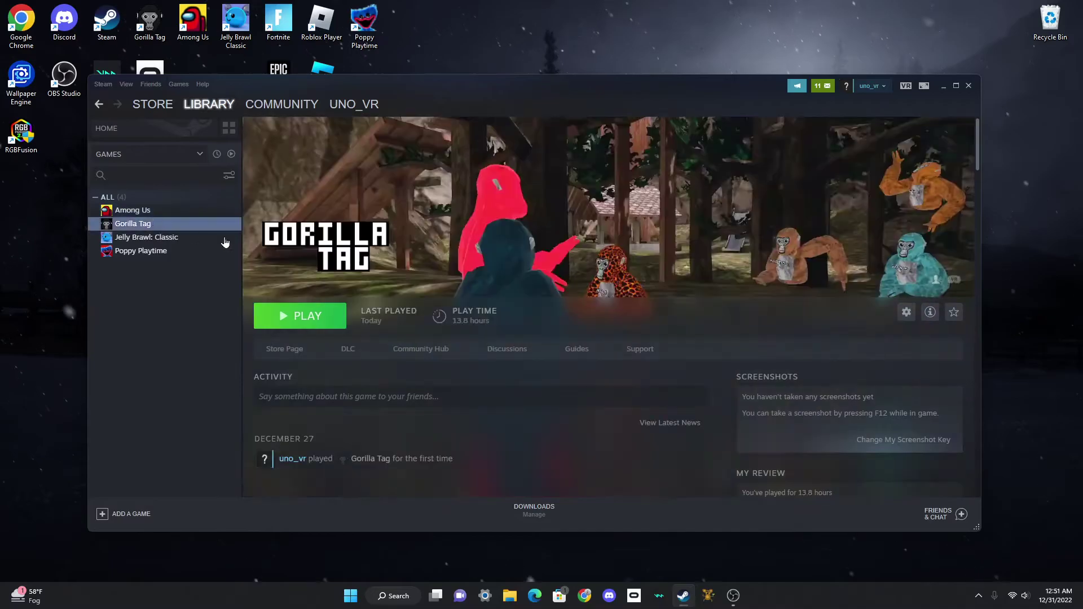
left_click(905, 312)
mouse_move(925, 362)
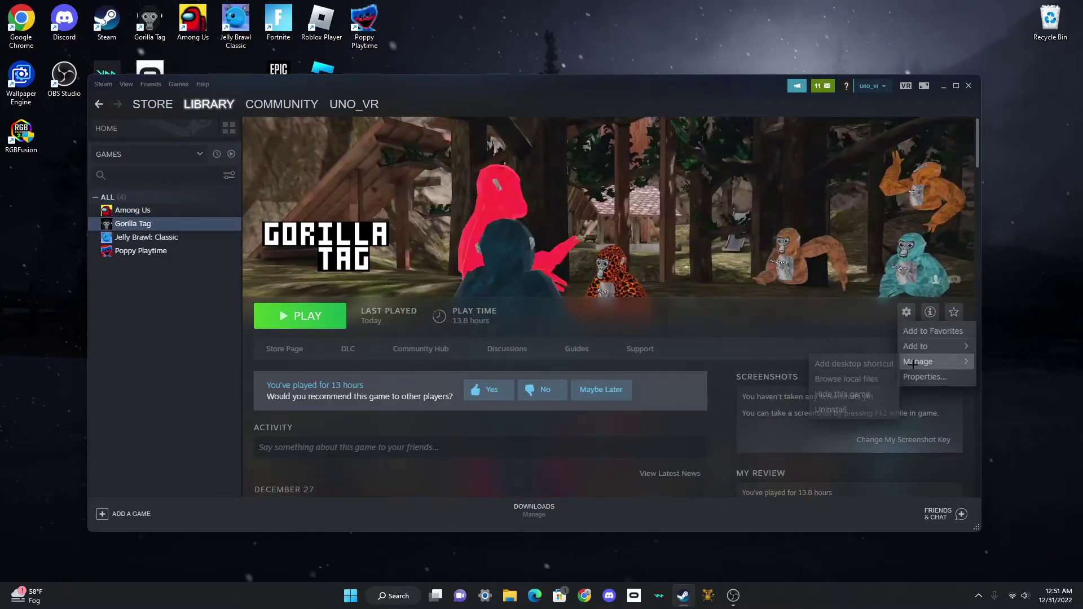
left_click(846, 379)
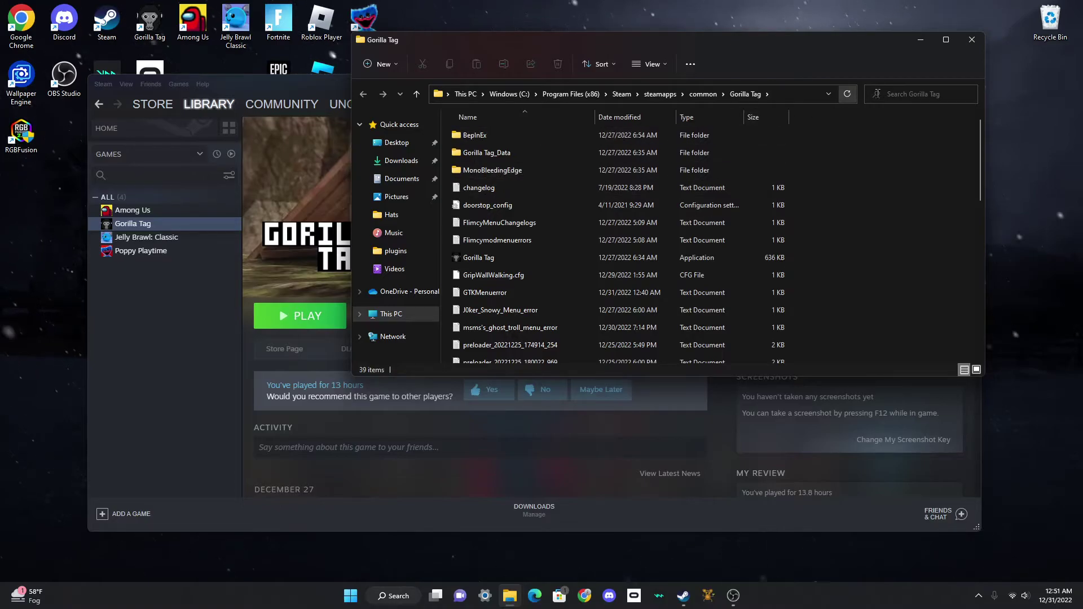
Step: Open the Managed folder inside Gorilla Tag_Data and move its window clear of the Steam game page
double_click(541, 150)
left_click(507, 131)
double_click(507, 133)
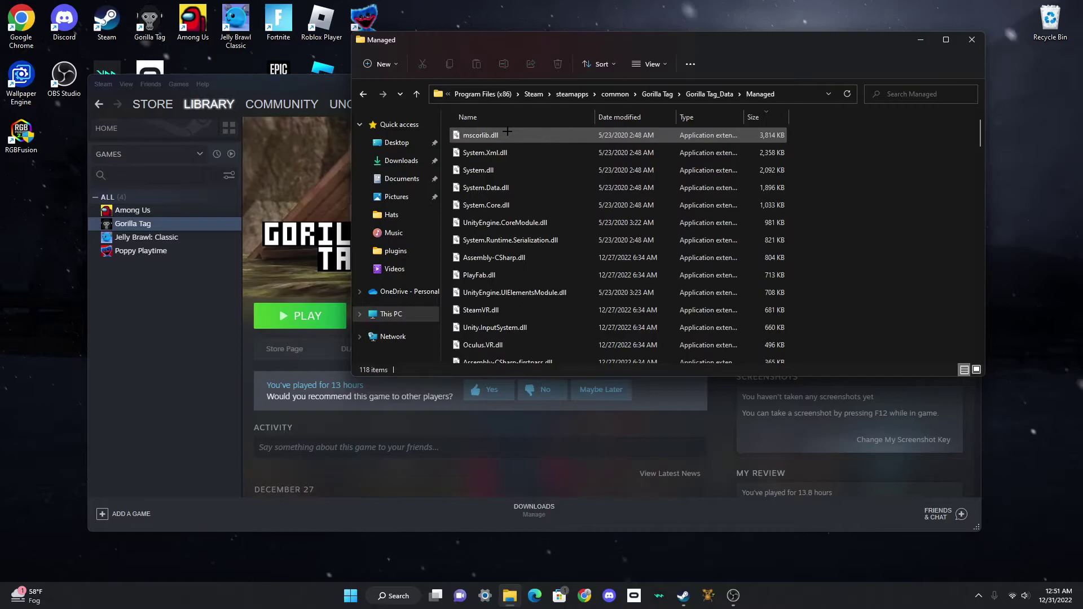
left_click_drag(565, 54, 625, 43)
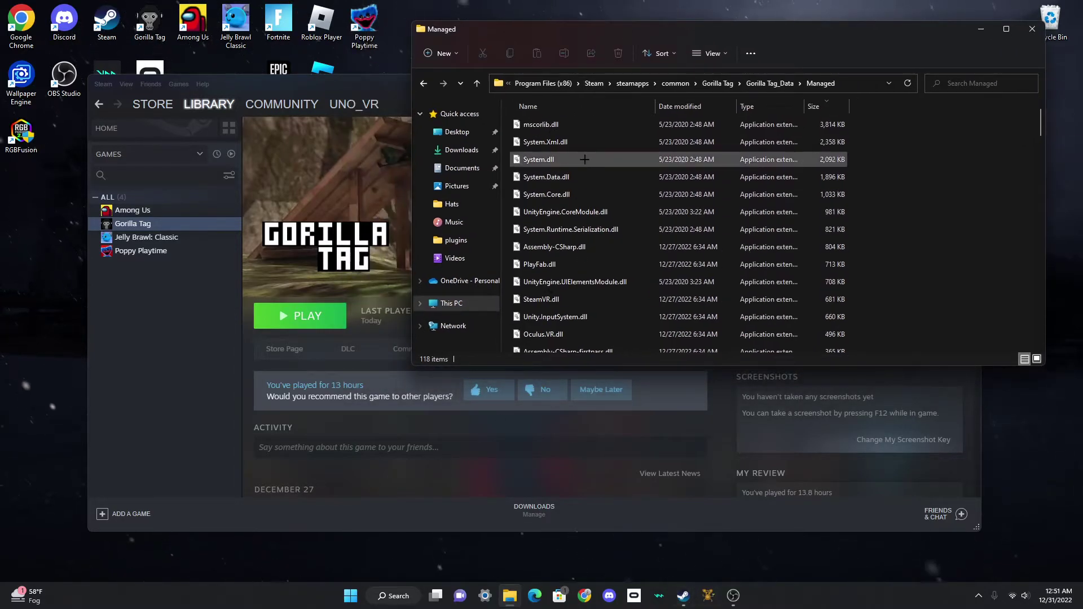
Step: Open the Managed archive from the Downloads folder in WinRAR and go into its Managed folder
right_click(509, 595)
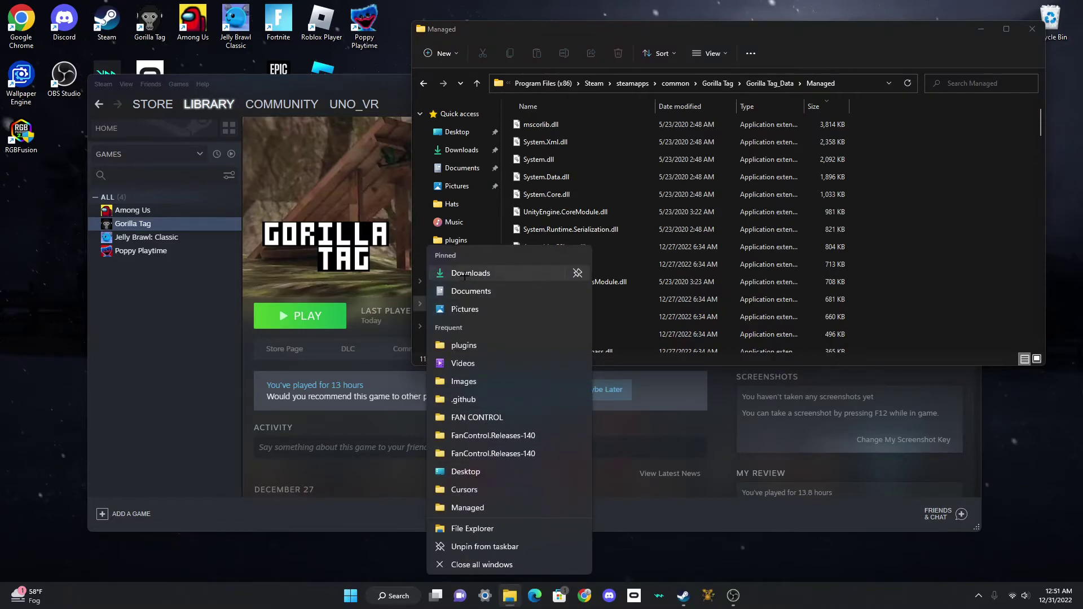
left_click(464, 273)
left_click_drag(567, 44, 323, 296)
double_click(315, 469)
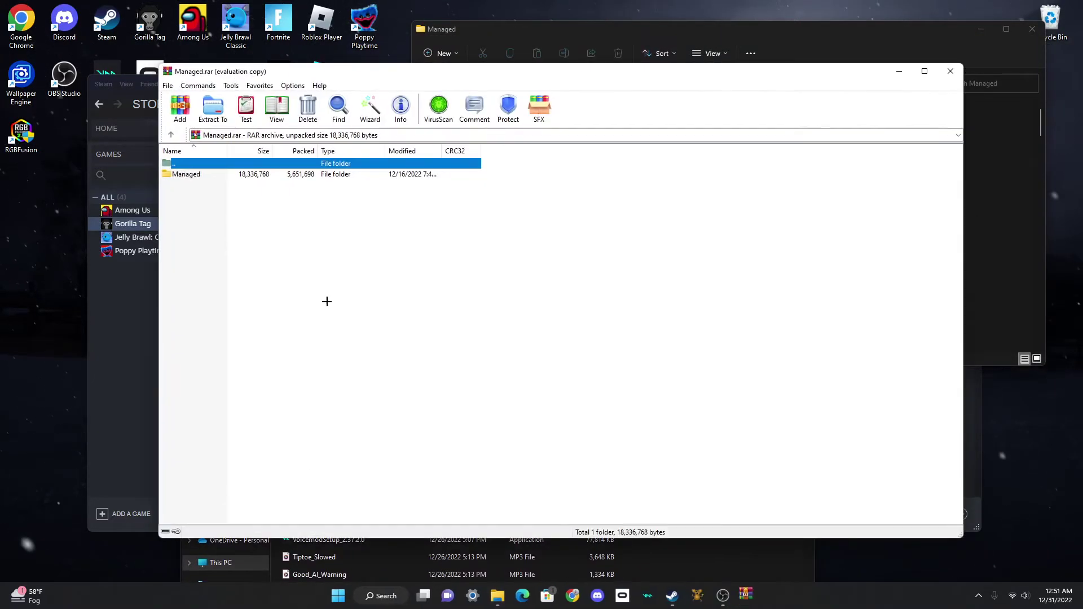
left_click_drag(392, 73, 384, 224)
double_click(316, 330)
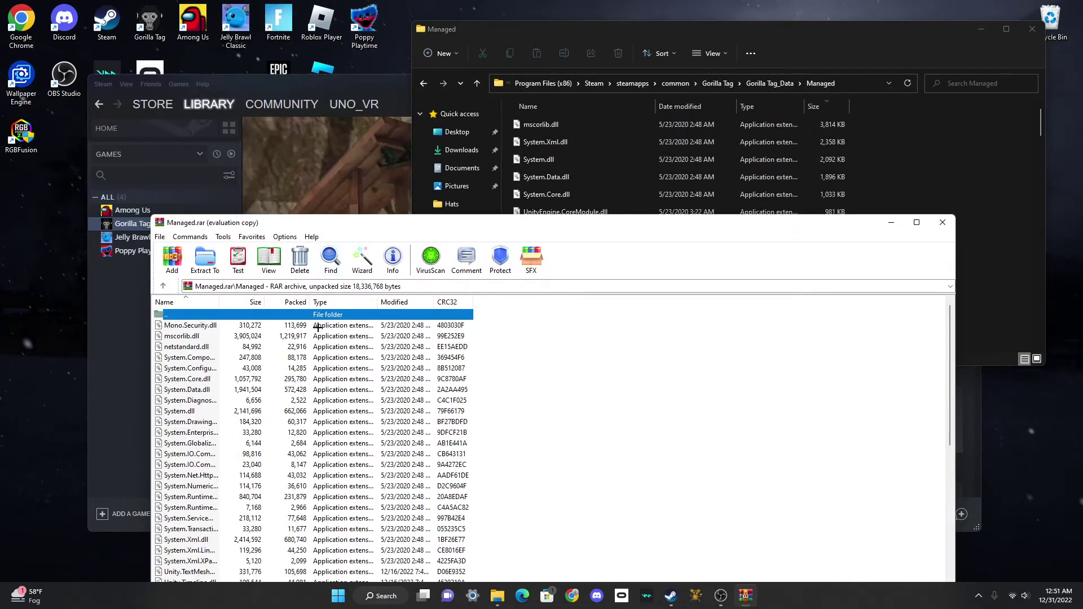
Step: Select all files in the archive's Managed folder and reposition WinRAR so the game's Managed folder is accessible
left_click_drag(508, 330, 352, 605)
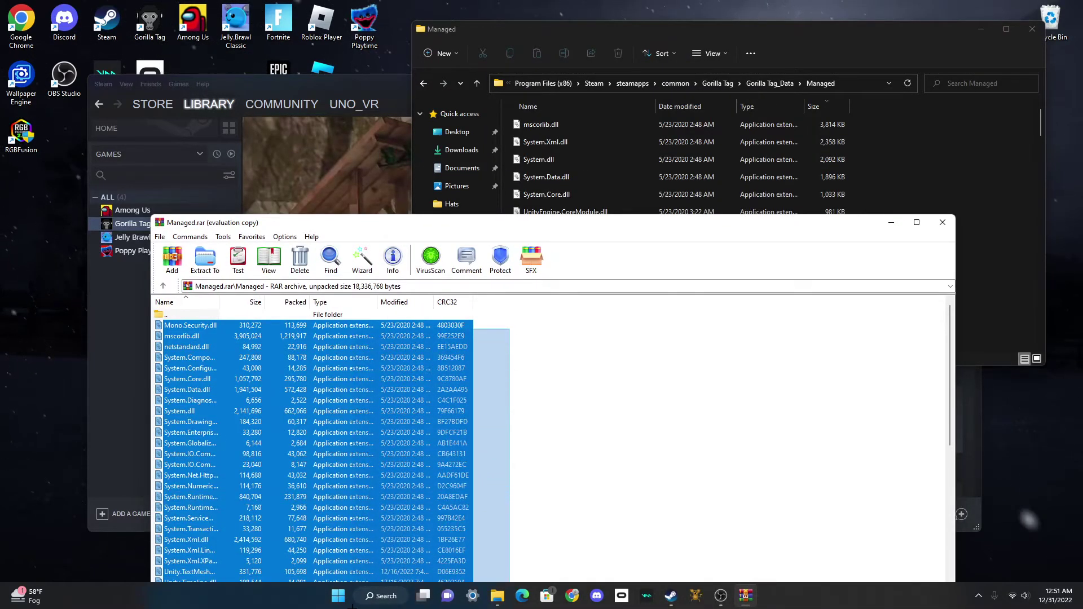
left_click(564, 367)
left_click_drag(508, 223, 573, 85)
left_click_drag(511, 143, 526, 169)
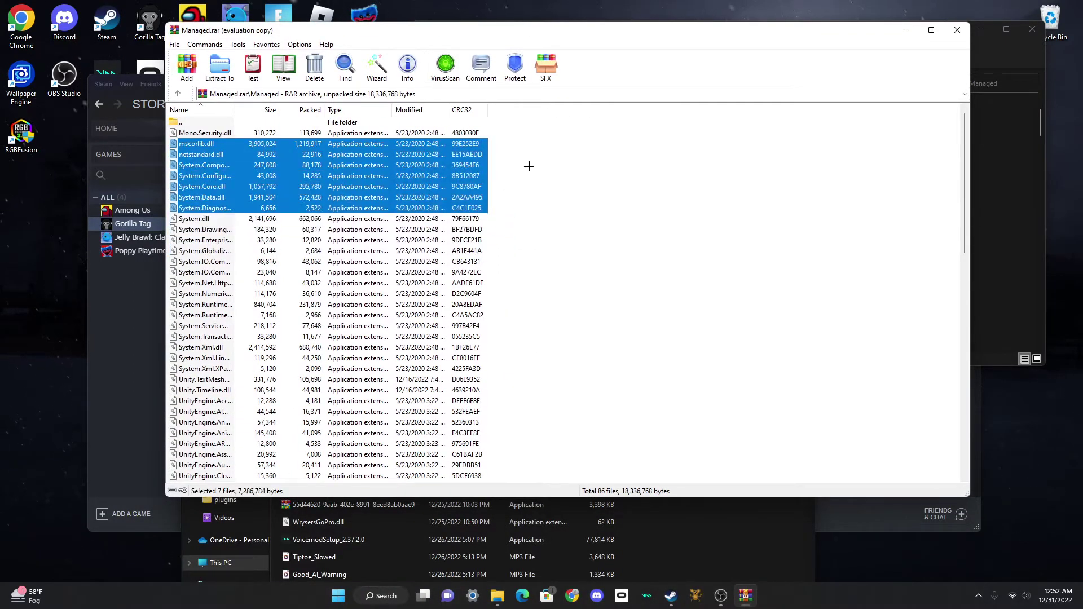
left_click(527, 169)
left_click_drag(510, 128, 358, 334)
left_click_drag(474, 31, 304, 261)
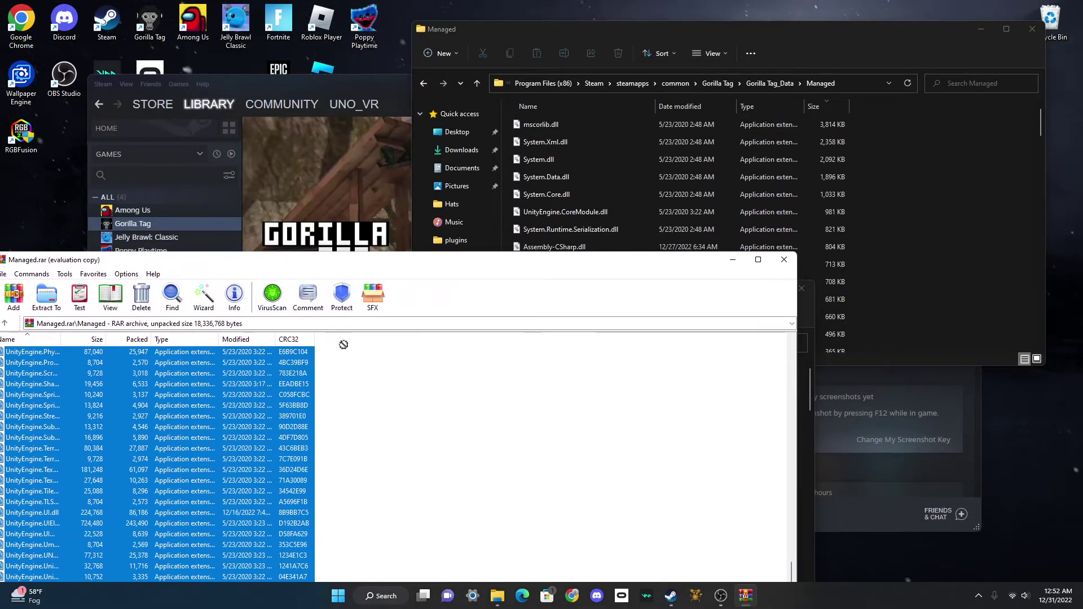
Step: Copy the selected archive files into the game's Managed folder, replacing the files in the destination, and close the open folder windows
left_click_drag(900, 202, 899, 200)
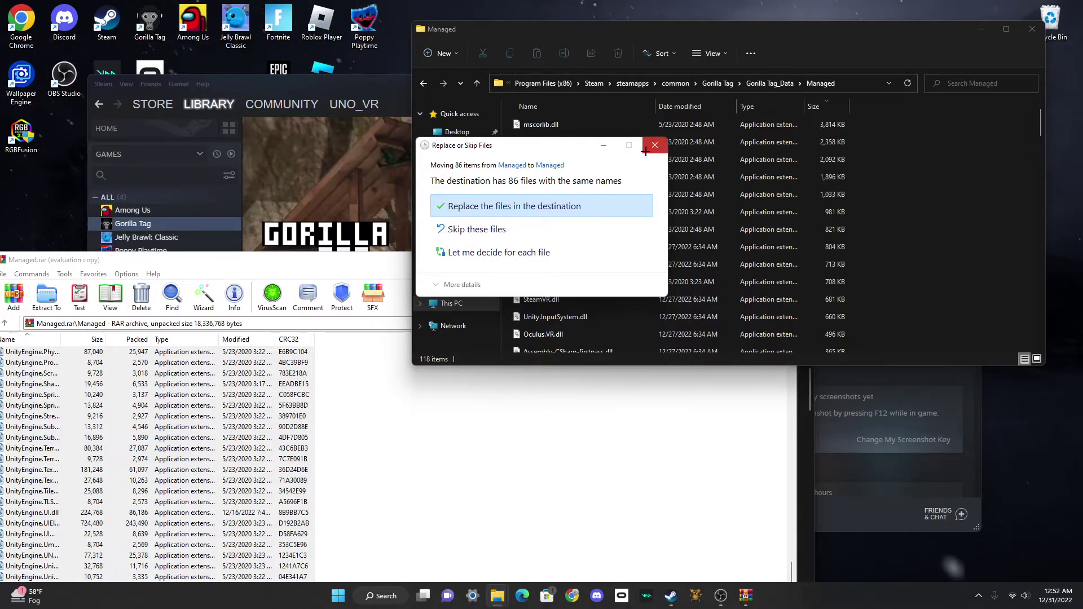
key("Return")
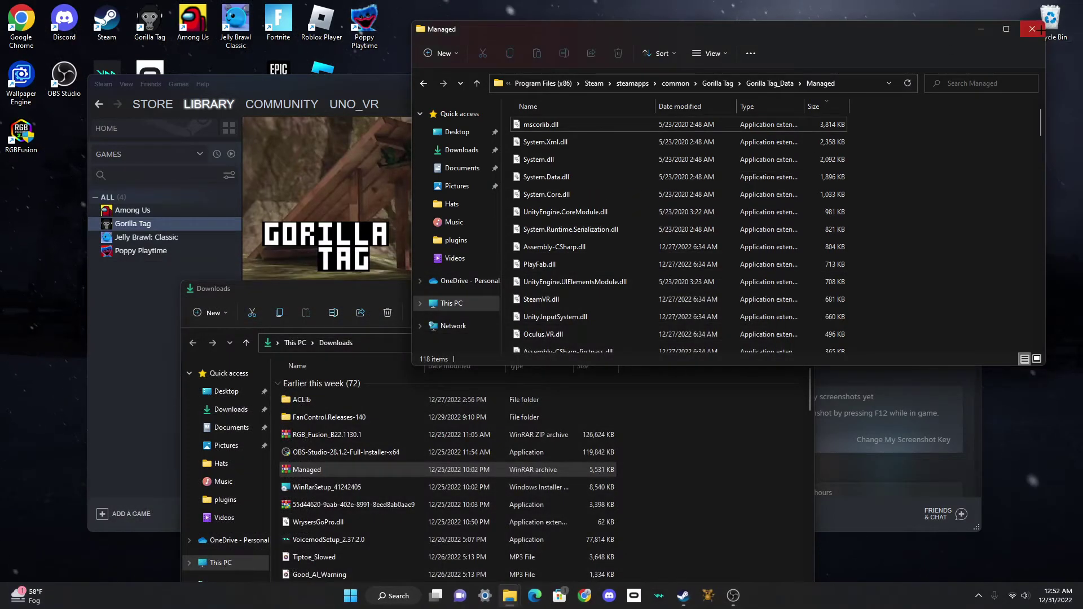
left_click(1032, 29)
left_click(803, 288)
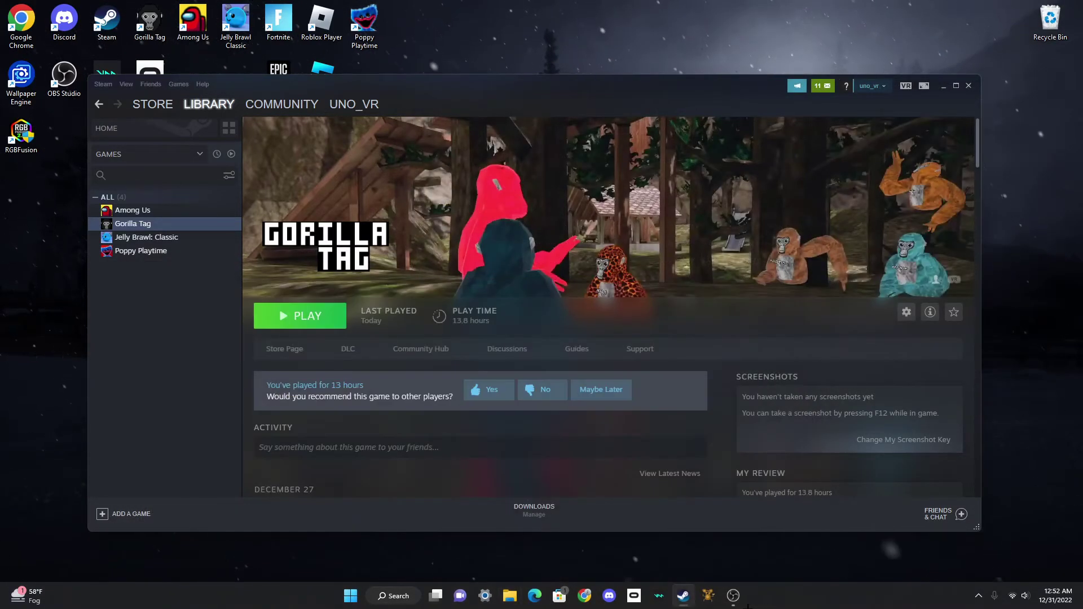
Step: Switch to Monke Mod Manager and install the TMPLoader and Computer Interface libraries
left_click(708, 595)
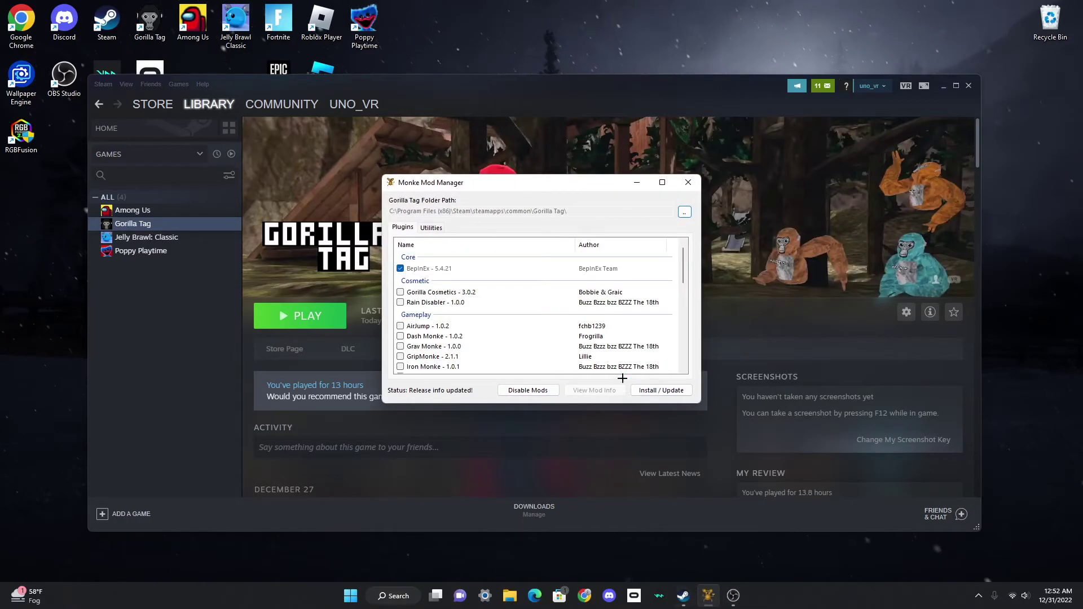
scroll(401, 294, "down", 10)
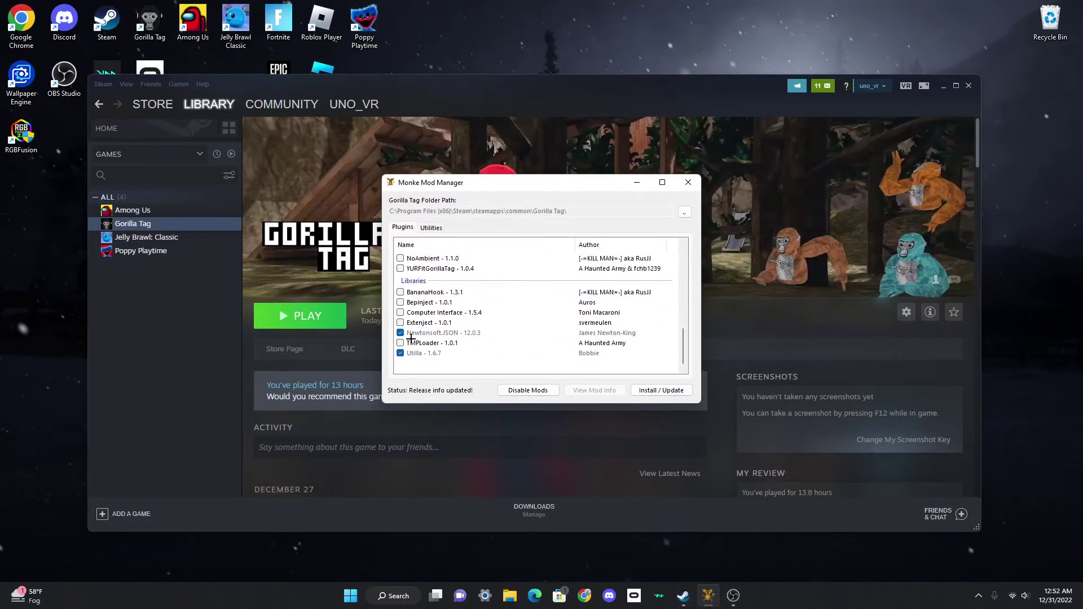
left_click(400, 343)
left_click(400, 312)
left_click(646, 392)
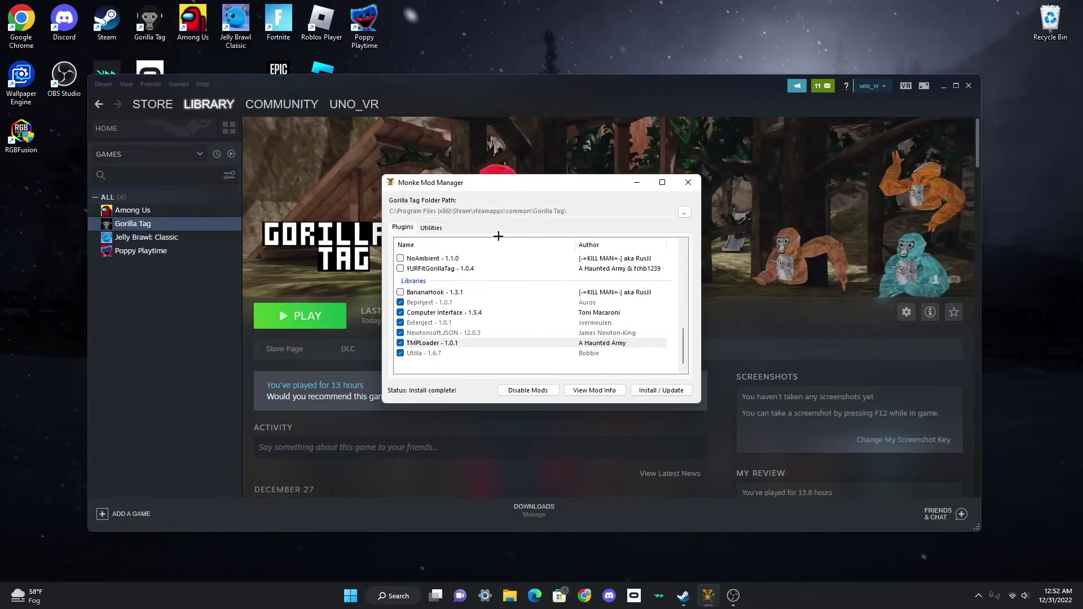
Step: Close Monke Mod Manager and the Steam library window to return to the desktop
left_click(687, 182)
left_click_drag(772, 98, 684, 144)
left_click(881, 131)
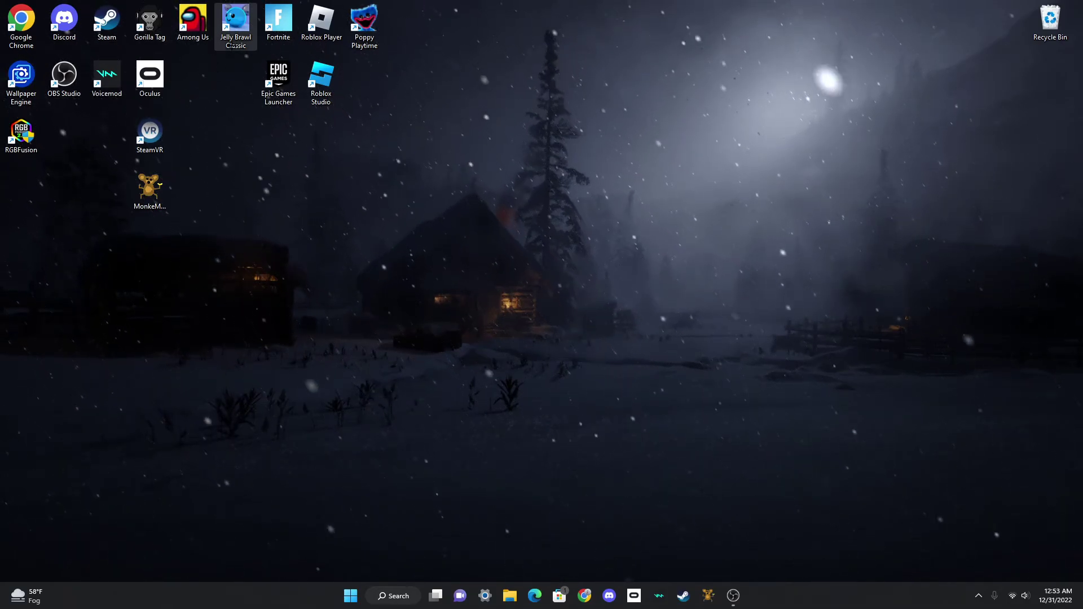
Step: Launch Gorilla Tag from the desktop and close the Oculus window that opens
left_click(146, 31)
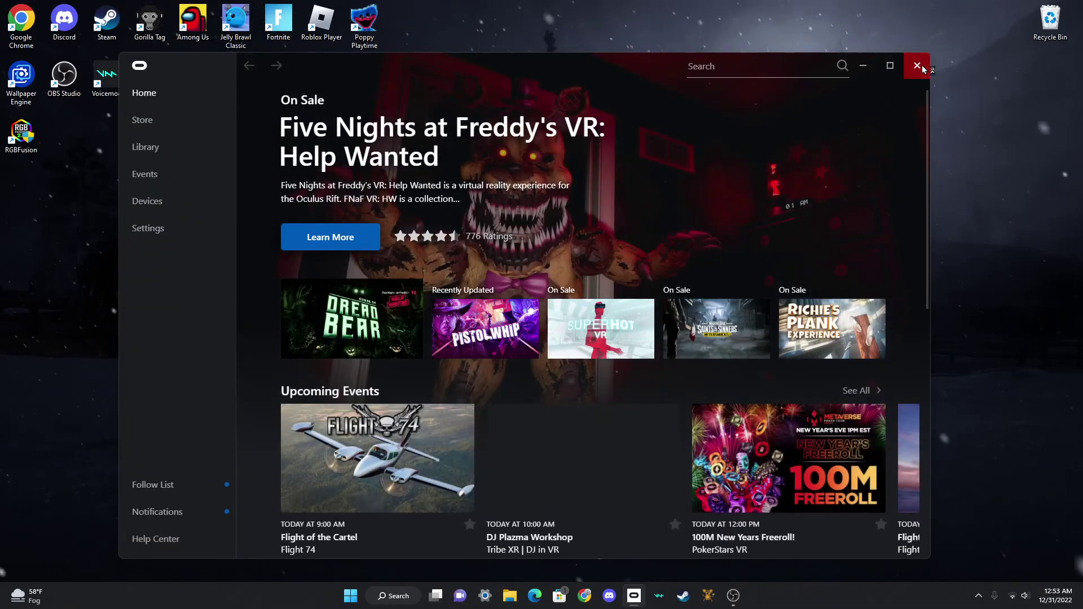
left_click(917, 65)
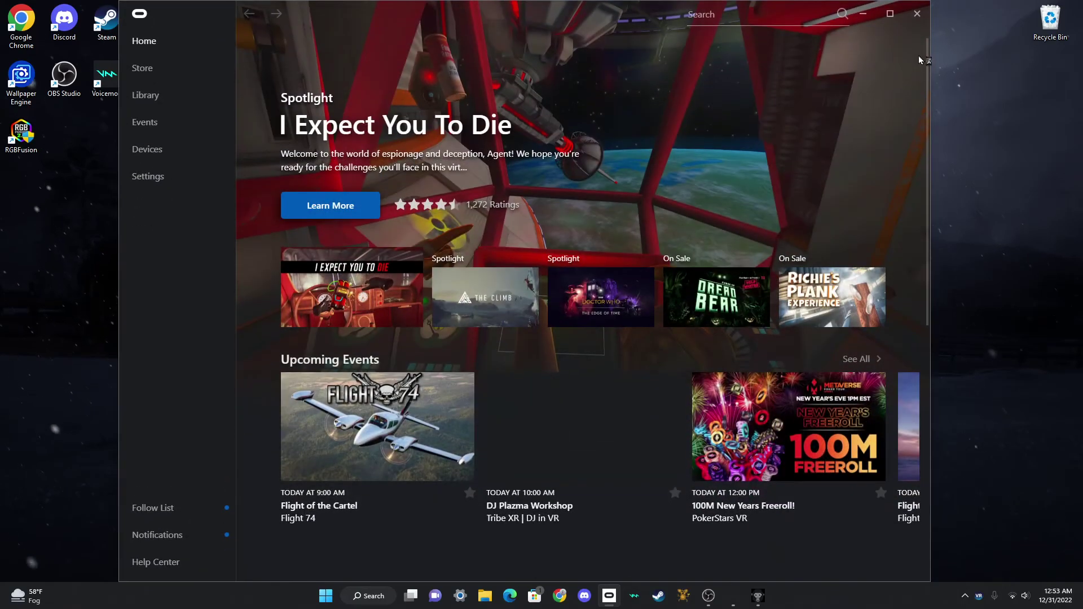
left_click(918, 60)
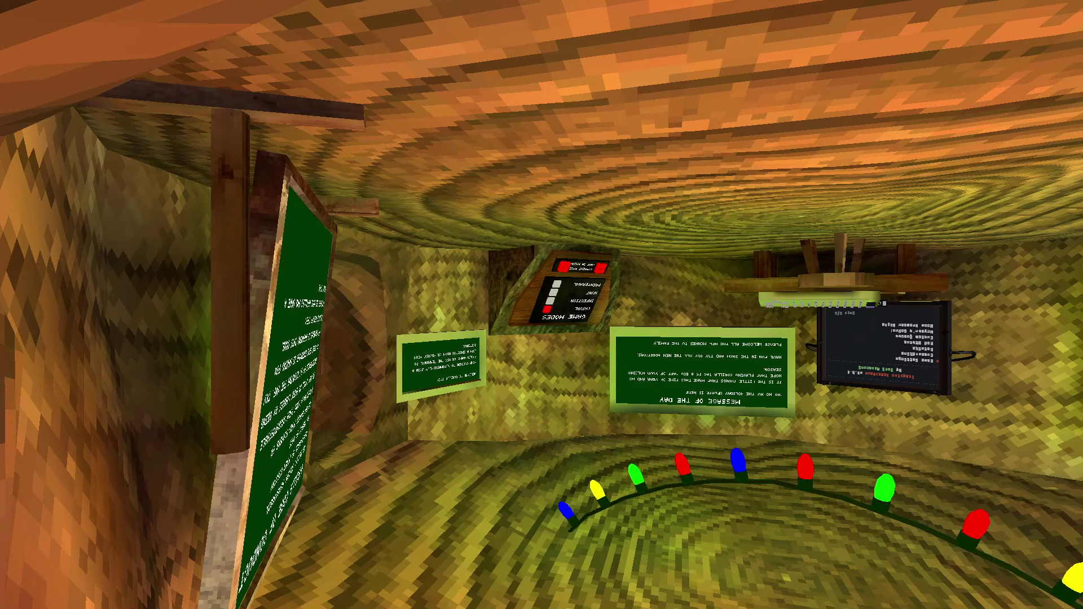
Step: Leave the full-screen game, then close all windows of Gorilla Tag and of the SteamVR home app steamtours
key("super")
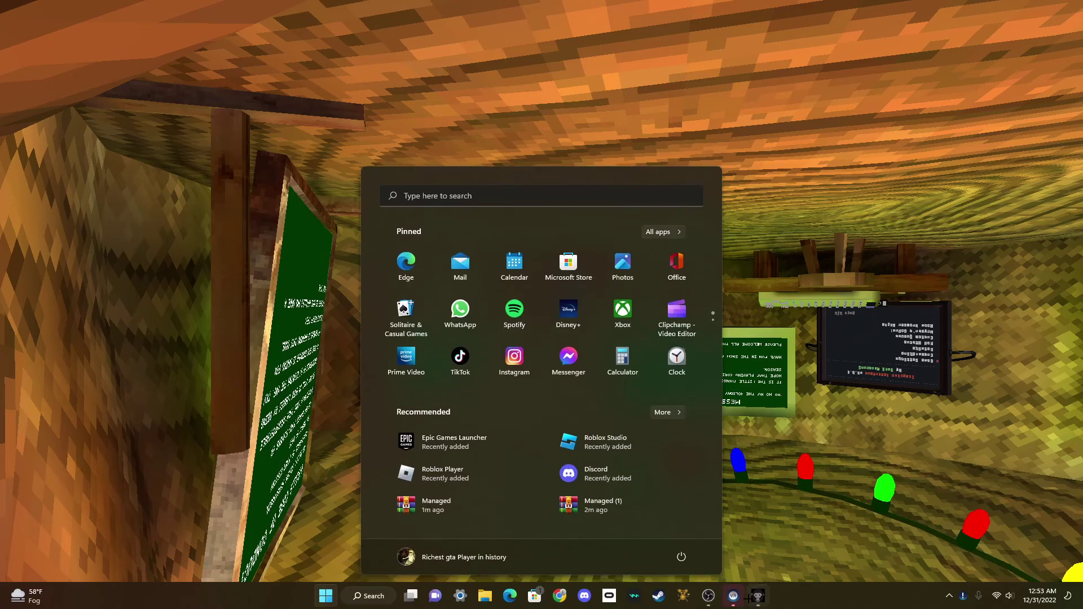
right_click(757, 596)
left_click(739, 559)
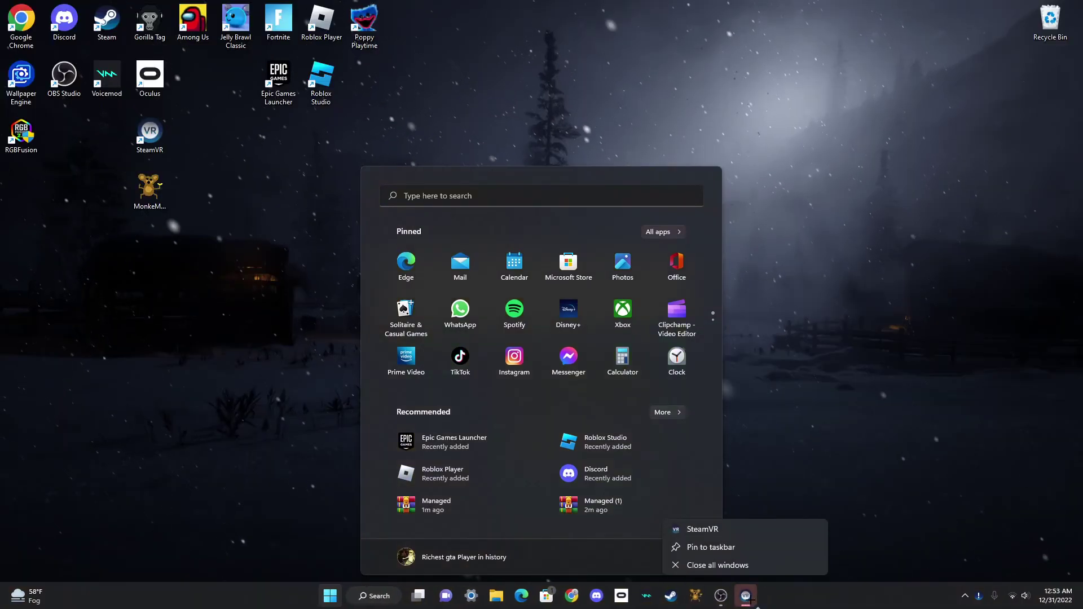
right_click(758, 596)
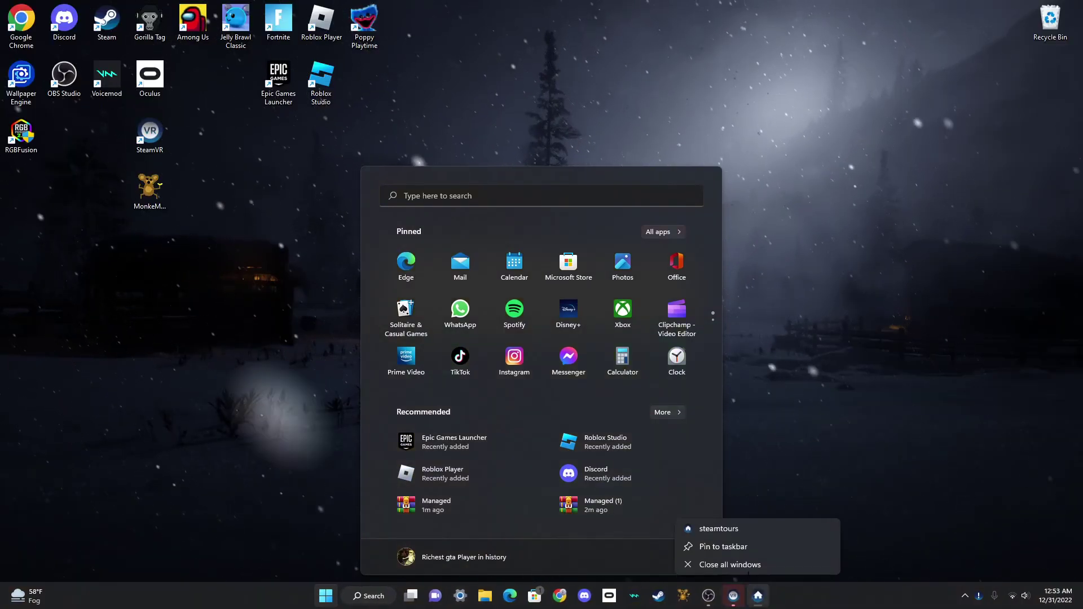
left_click(736, 566)
left_click(758, 496)
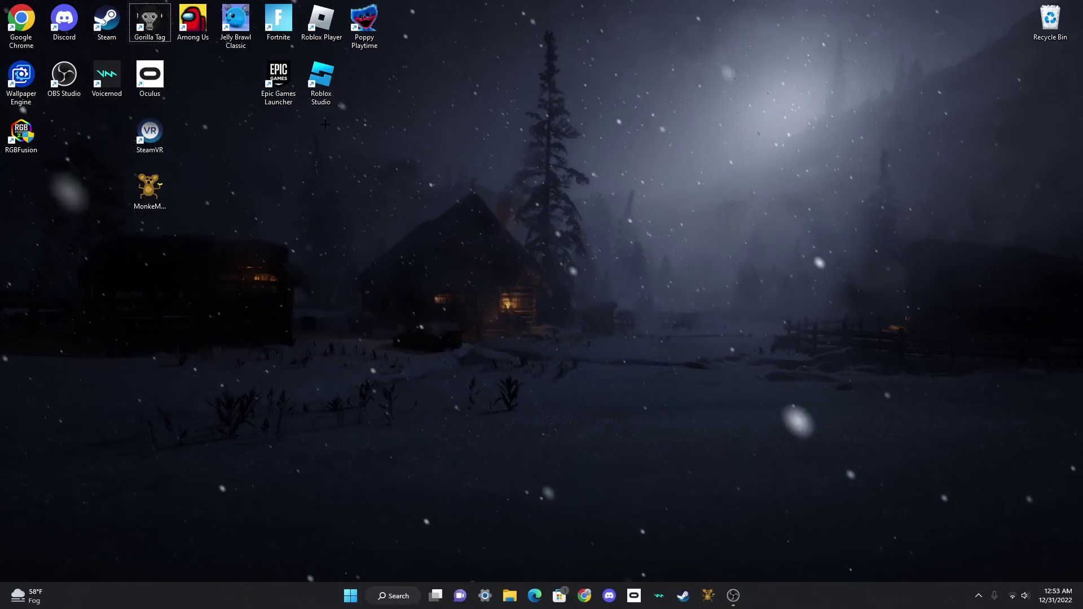
left_click(585, 595)
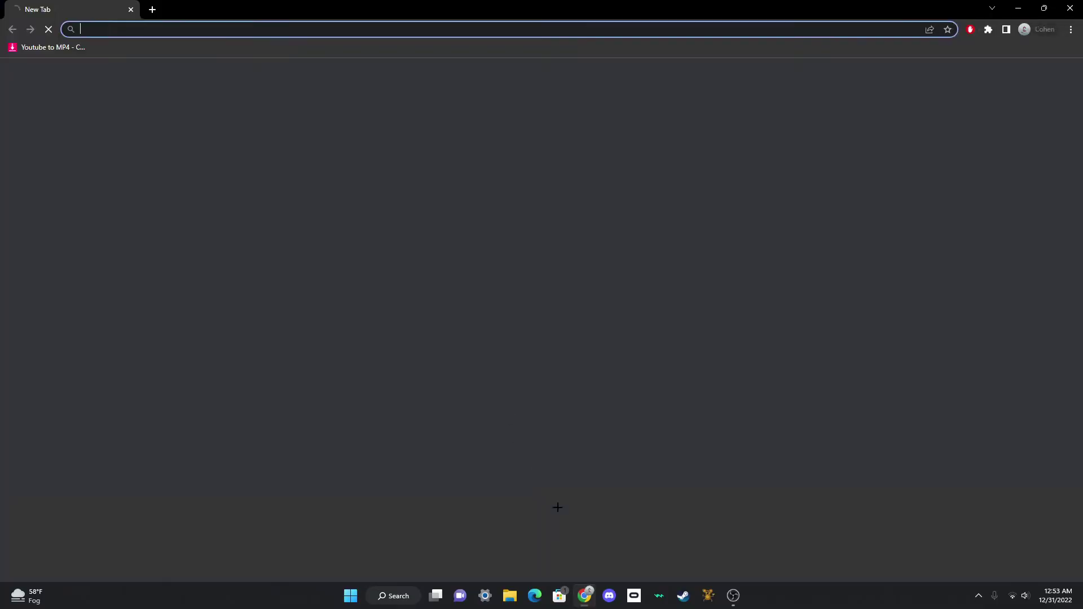
left_click(1070, 7)
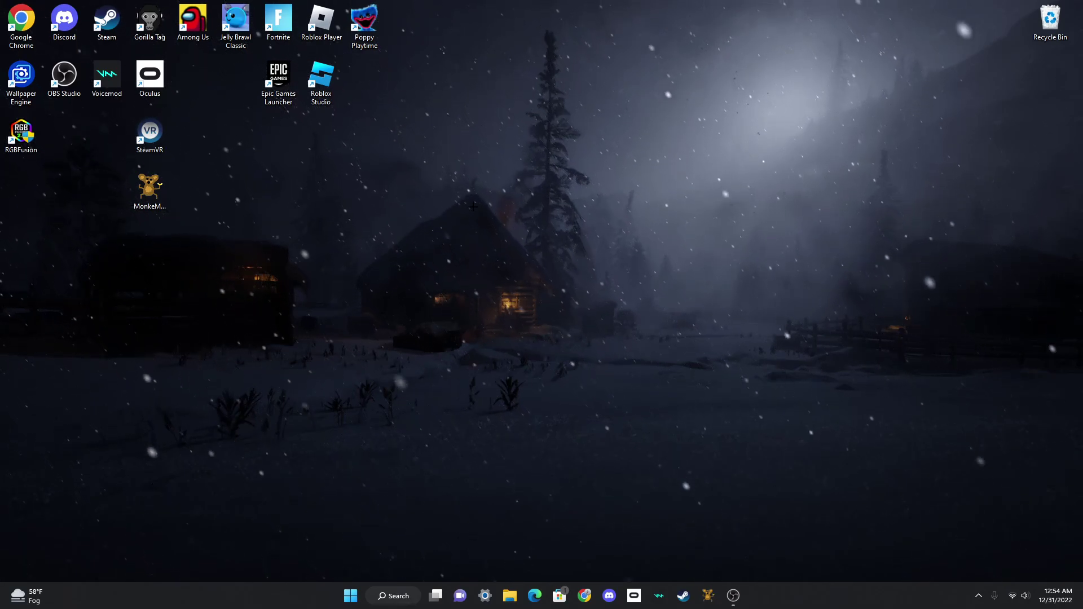
left_click_drag(756, 99, 579, 94)
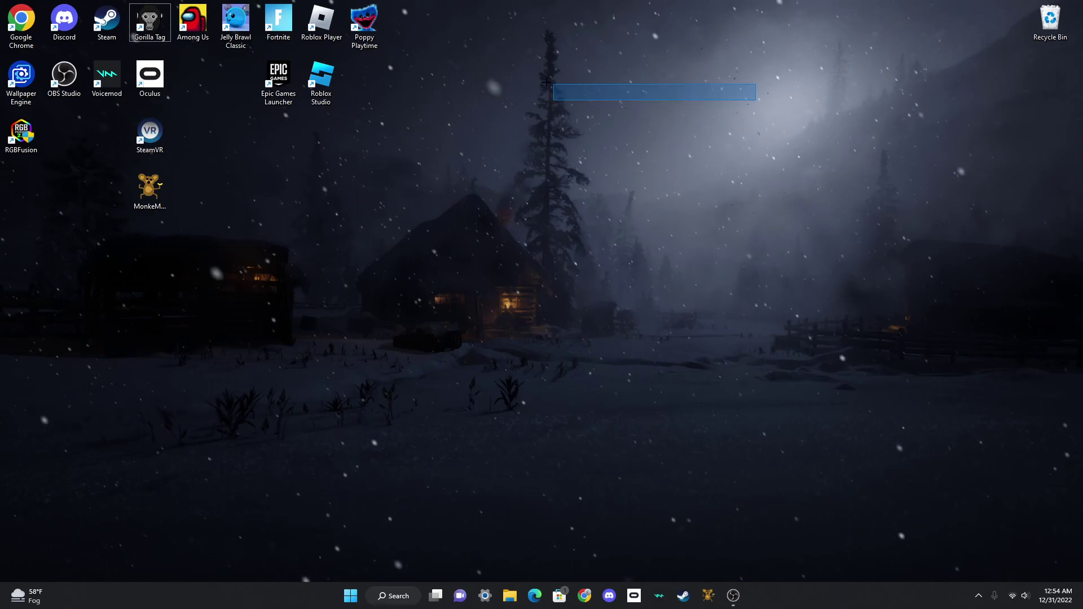
left_click_drag(515, 79, 552, 70)
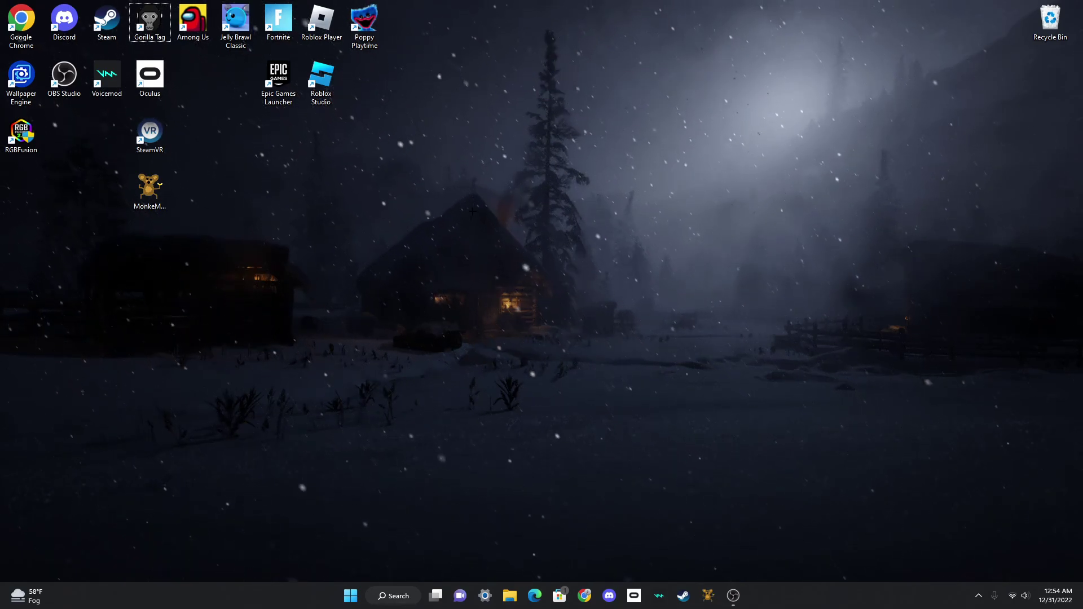